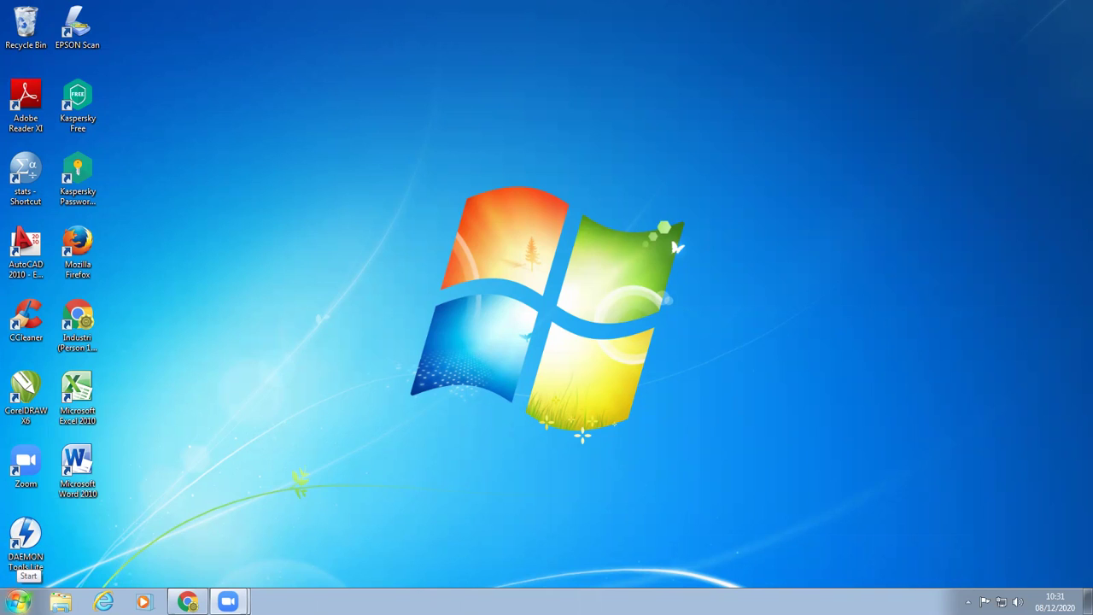
Step: Launch AutoCAD 2010, refuse the Adobe Flash Player permission request and dismiss the Partner Products notification
left_click(19, 600)
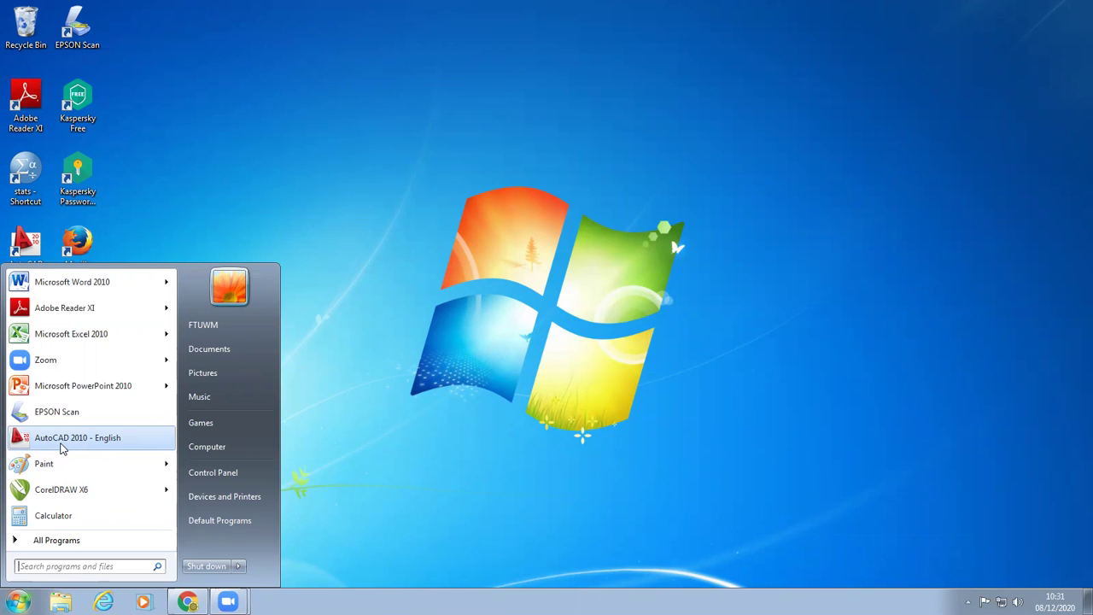
left_click(346, 420)
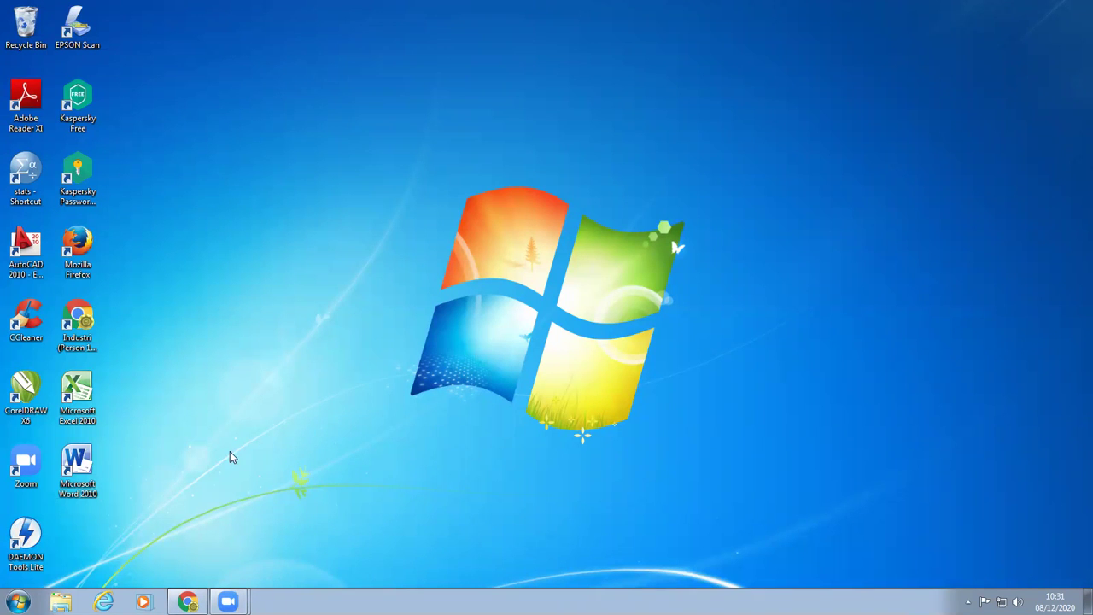
double_click(30, 269)
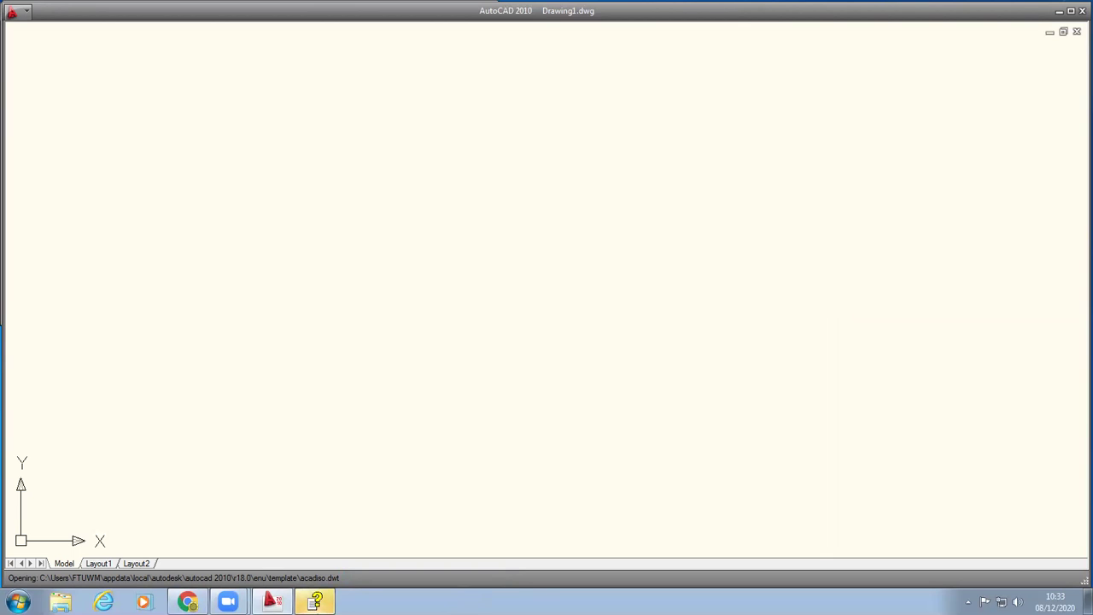
mouse_move(314, 603)
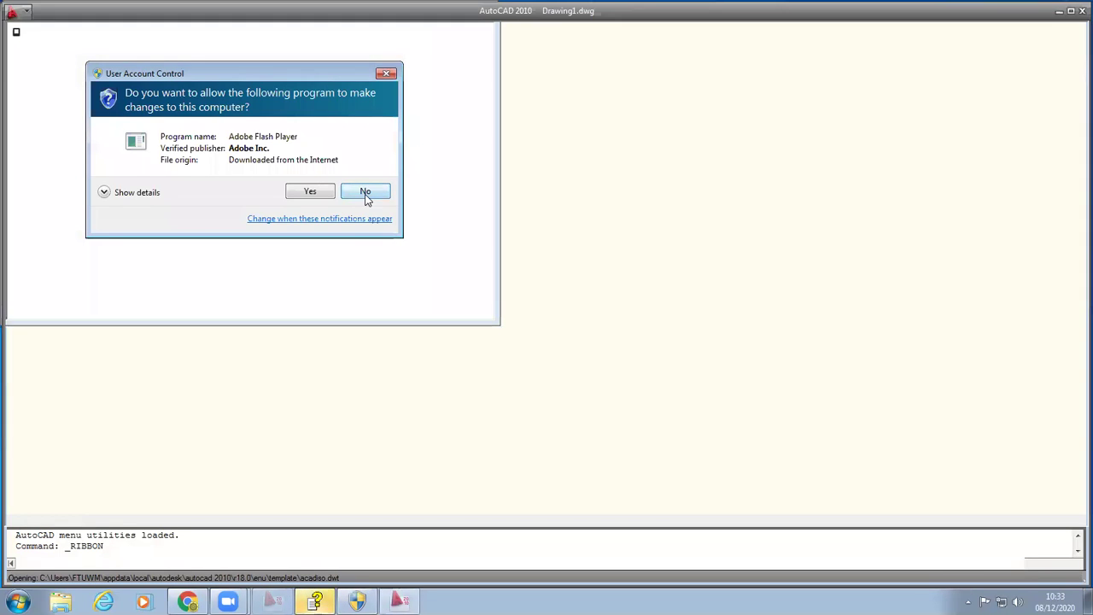
left_click(365, 193)
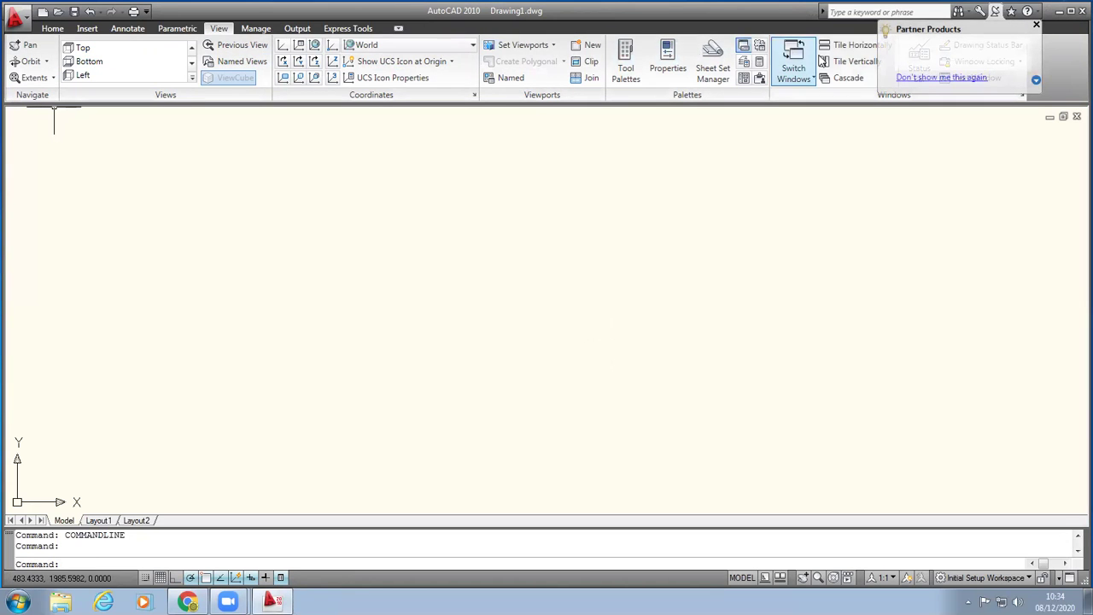
left_click(1036, 24)
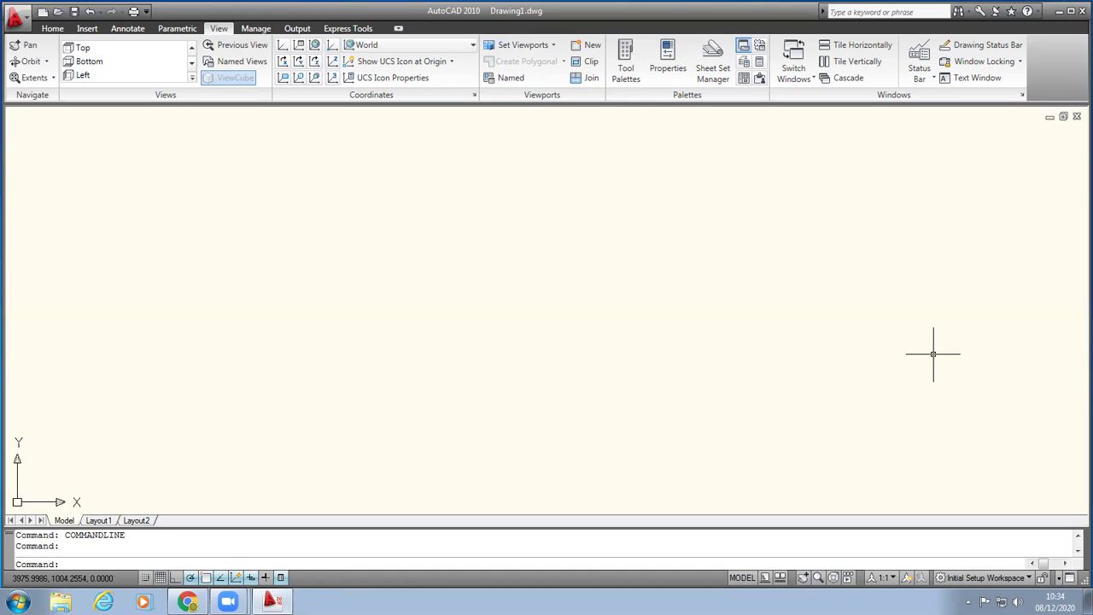
Step: Switch the workspace to AutoCAD Classic and close the Tool Palettes and the floating mesh toolbar
left_click(1030, 579)
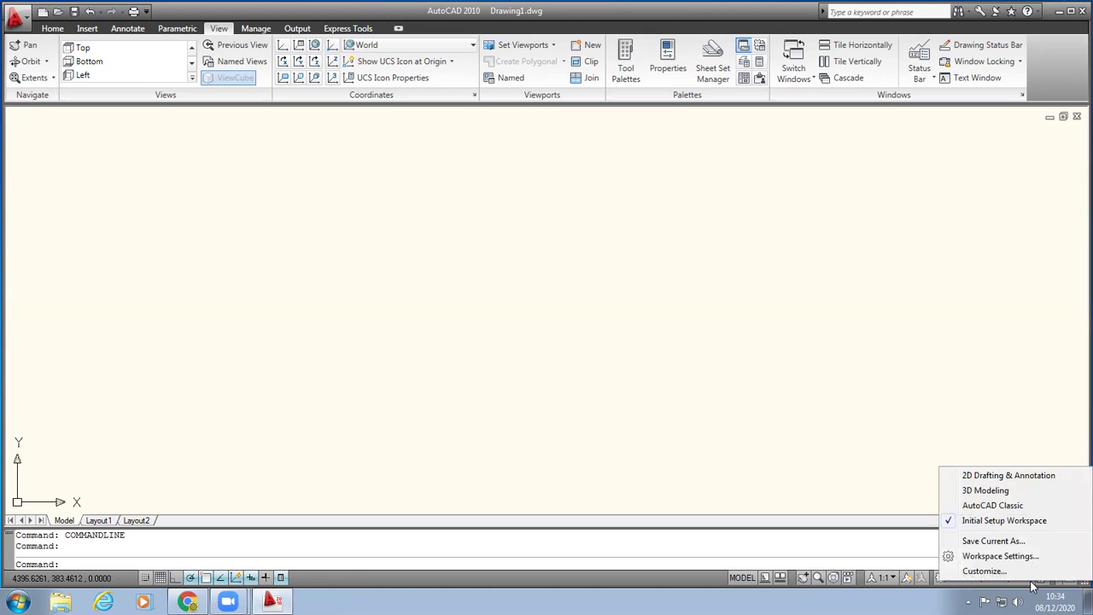
left_click(989, 504)
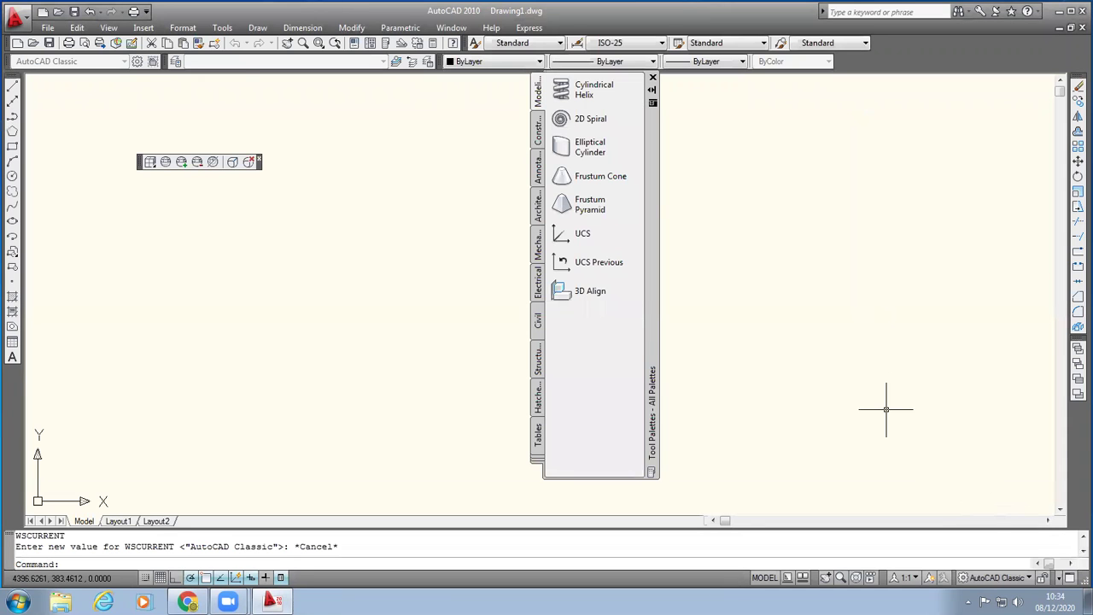
left_click(654, 77)
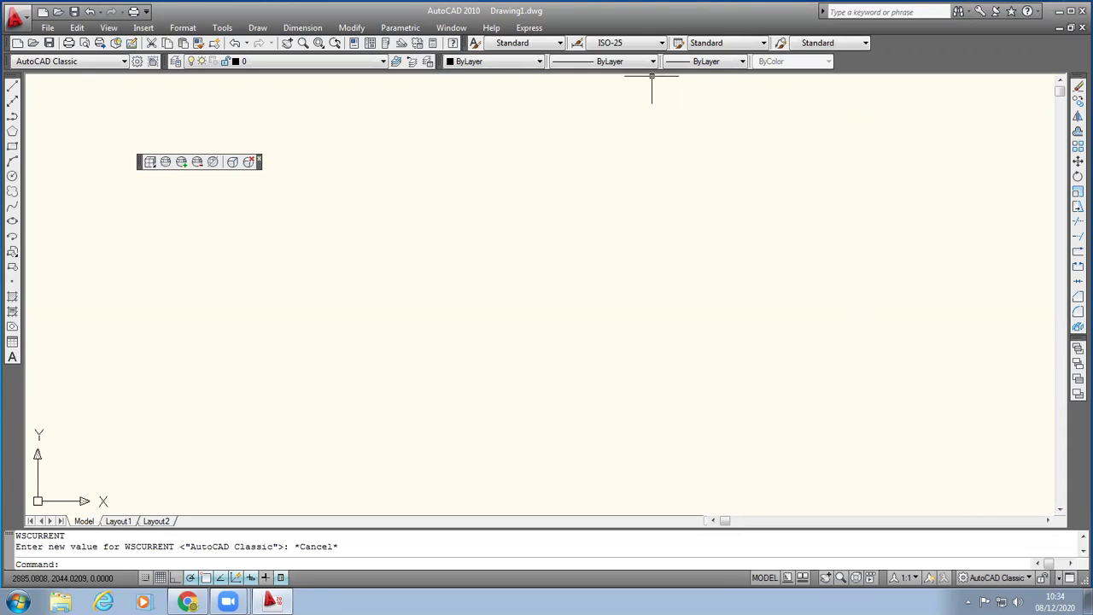
left_click(261, 162)
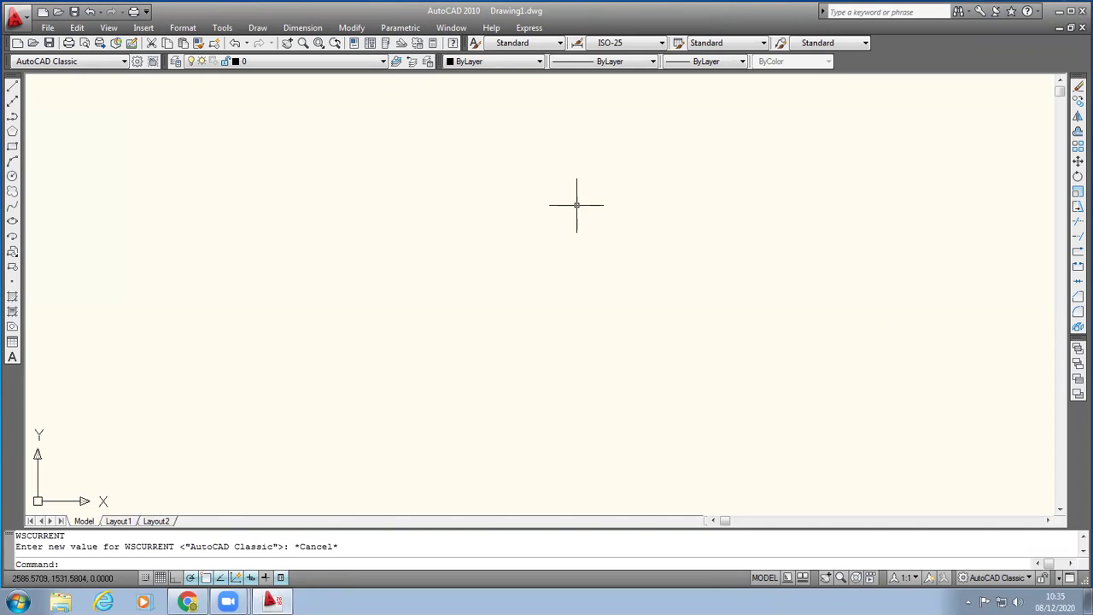
Step: Set the drawing view to SE Isometric
left_click(109, 29)
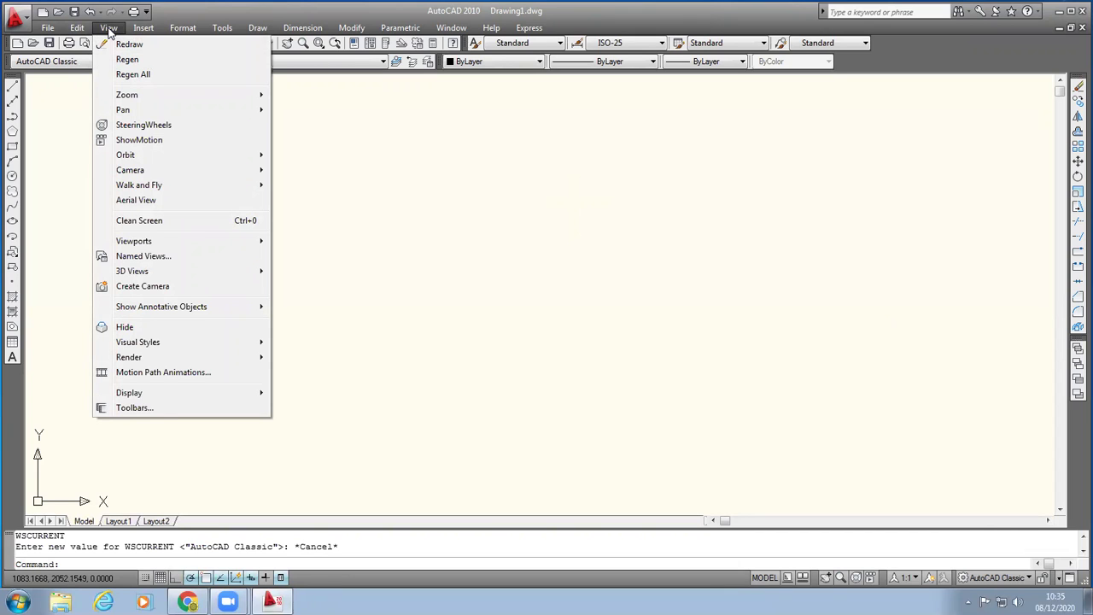
mouse_move(170, 278)
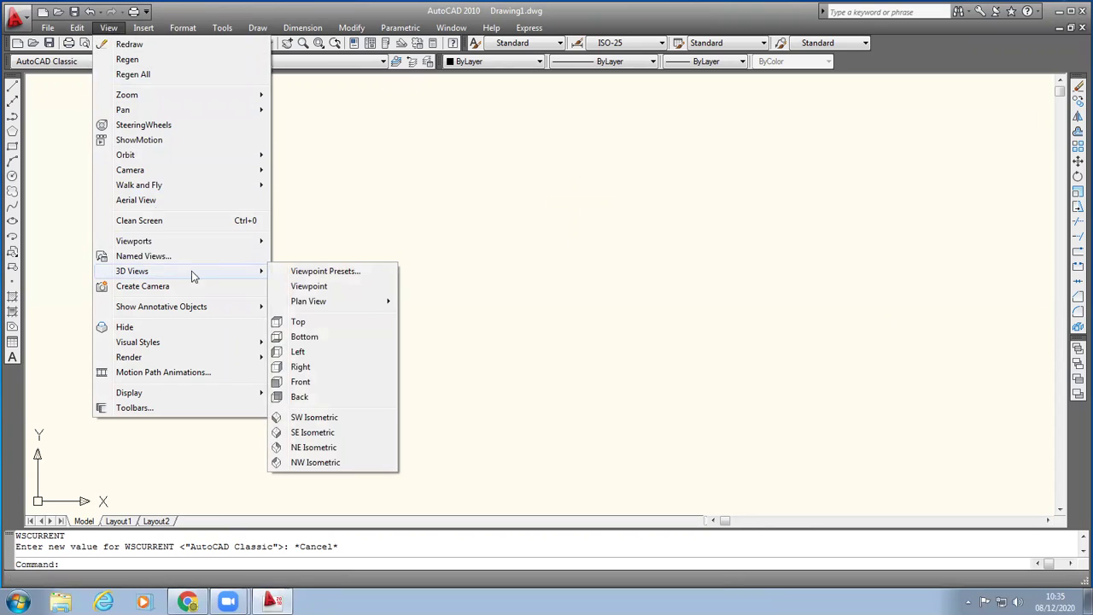
left_click(328, 433)
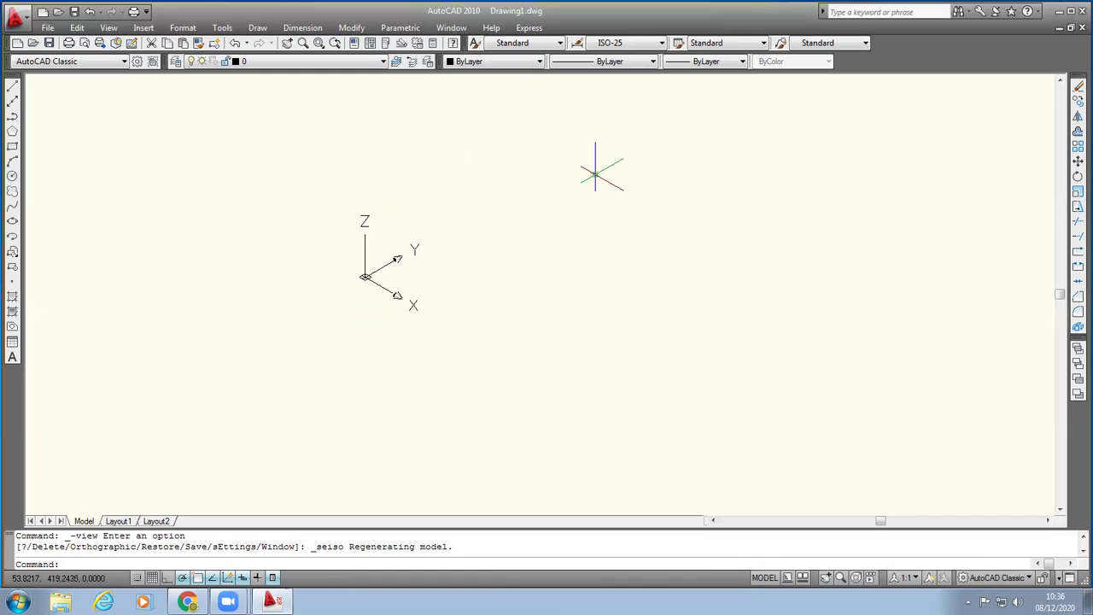
Step: Draw an open zigzag chain of seven connected lines with the Line command, and undo the whole chain
scroll(596, 175, "up", 1)
scroll(596, 172, "up", 1)
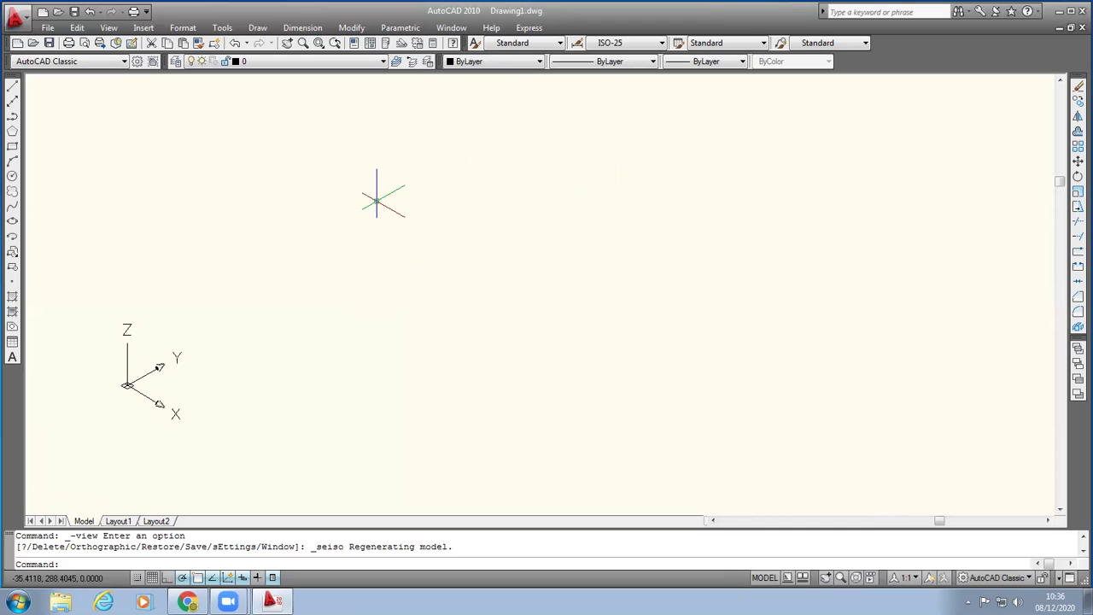
left_click(14, 89)
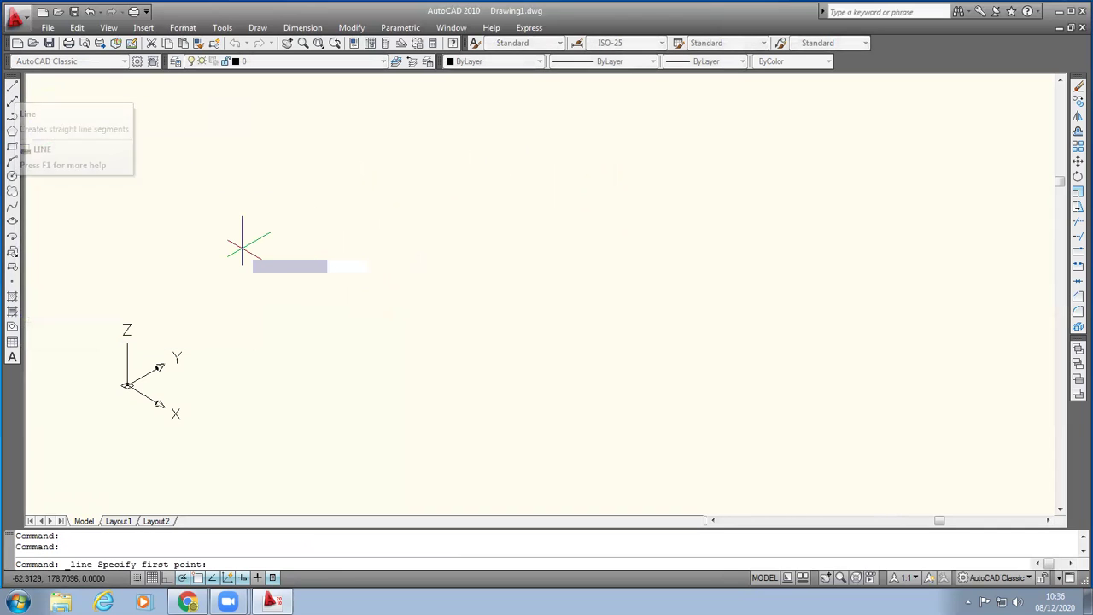
left_click(352, 338)
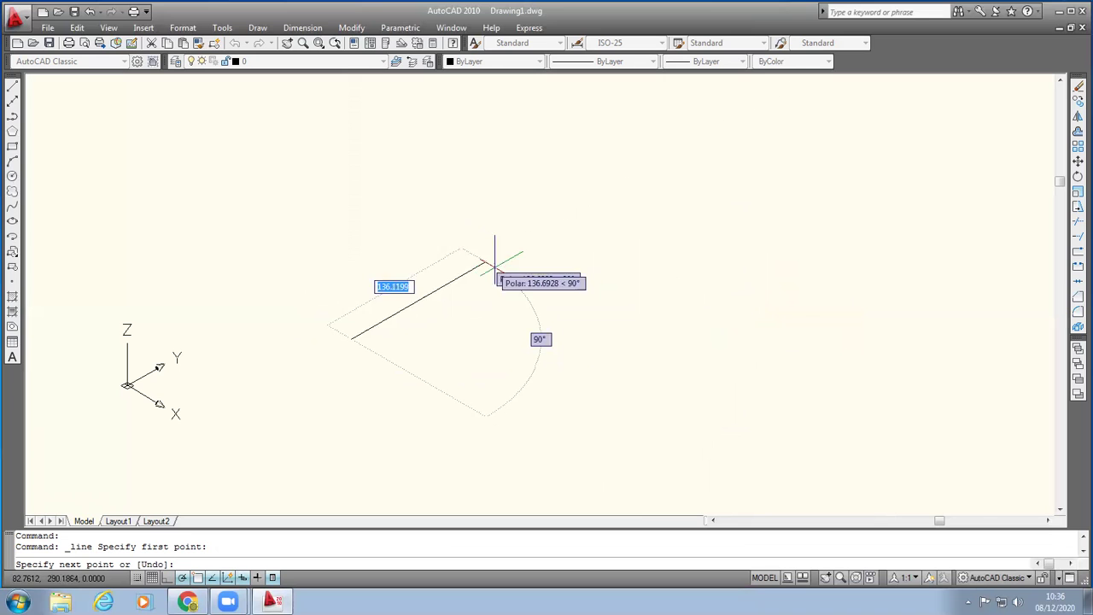
left_click(567, 250)
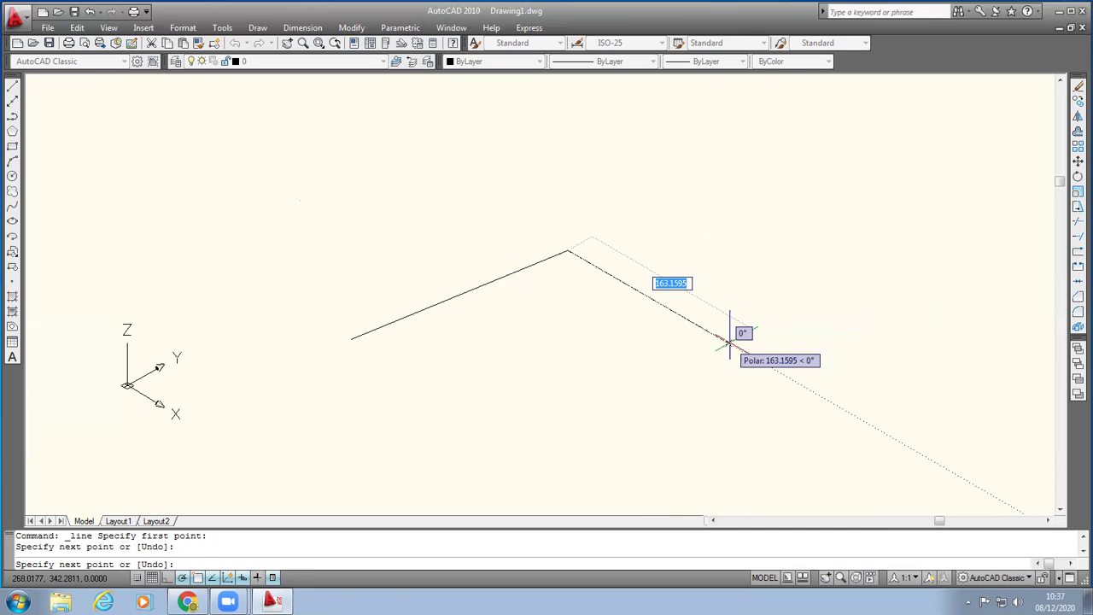
left_click(727, 343)
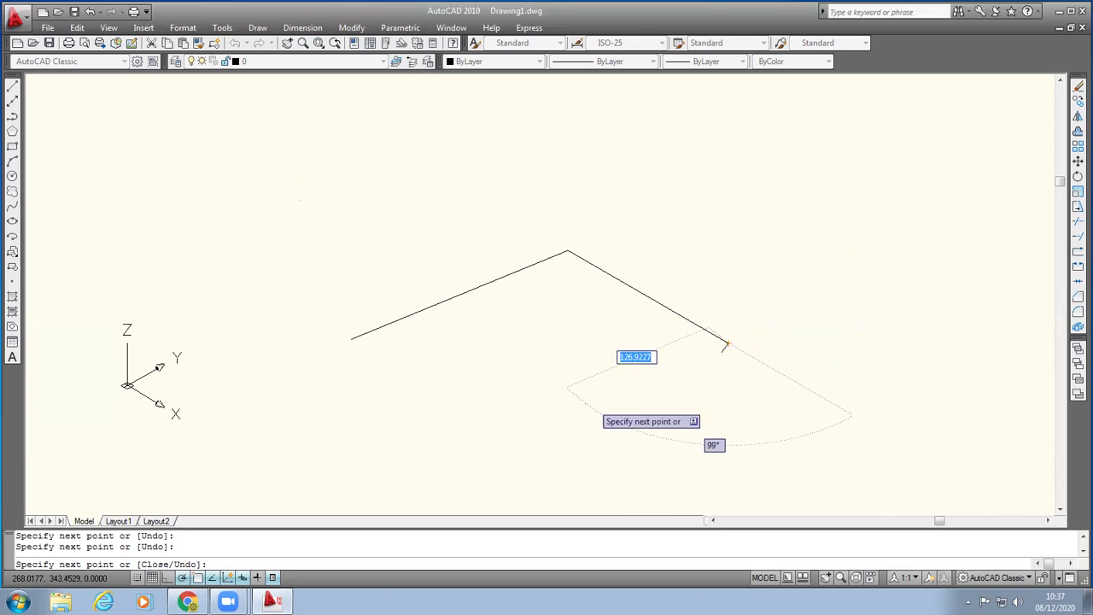
left_click(755, 241)
left_click(859, 331)
left_click(686, 430)
left_click(588, 365)
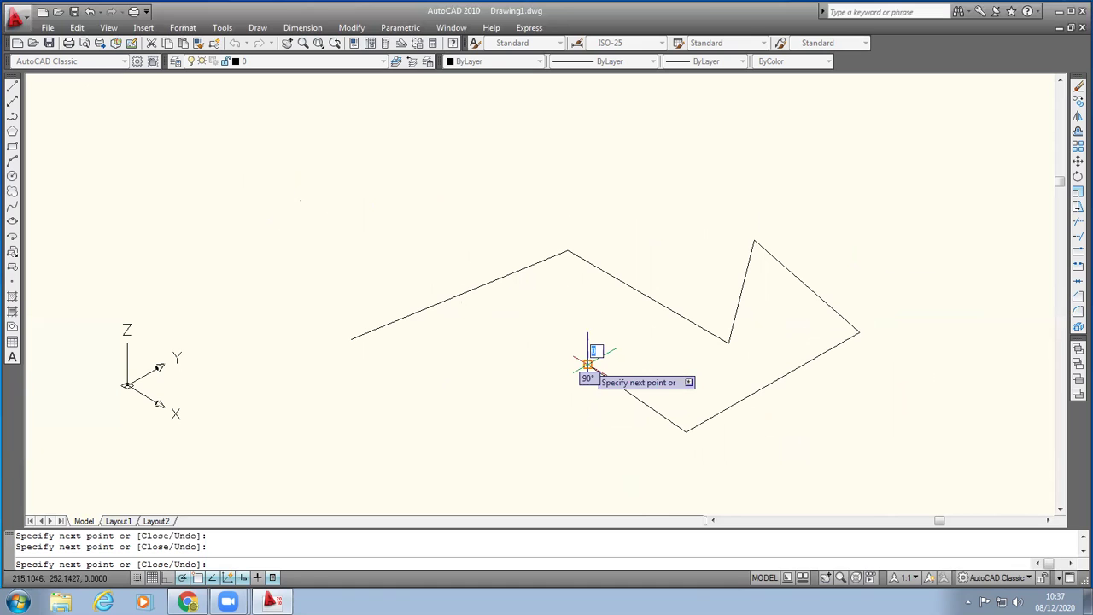
left_click(426, 377)
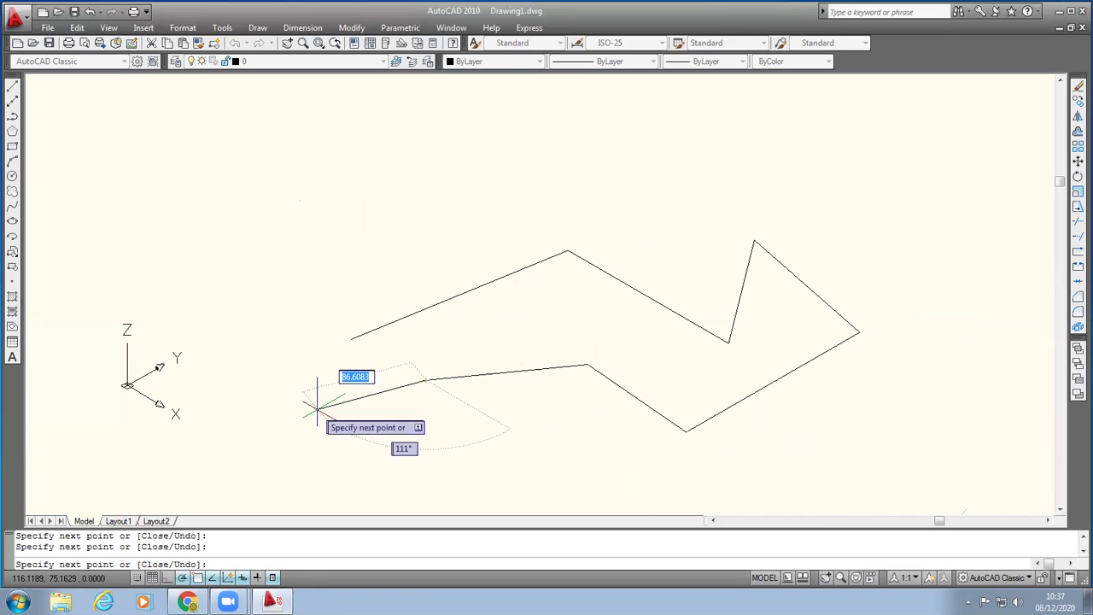
right_click(313, 381)
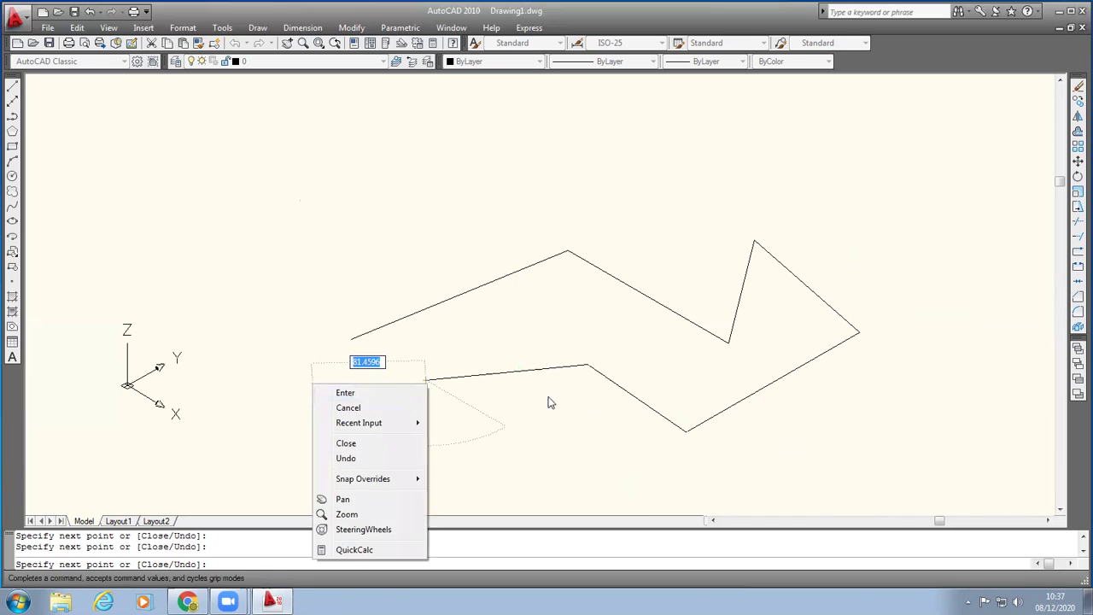
left_click(383, 391)
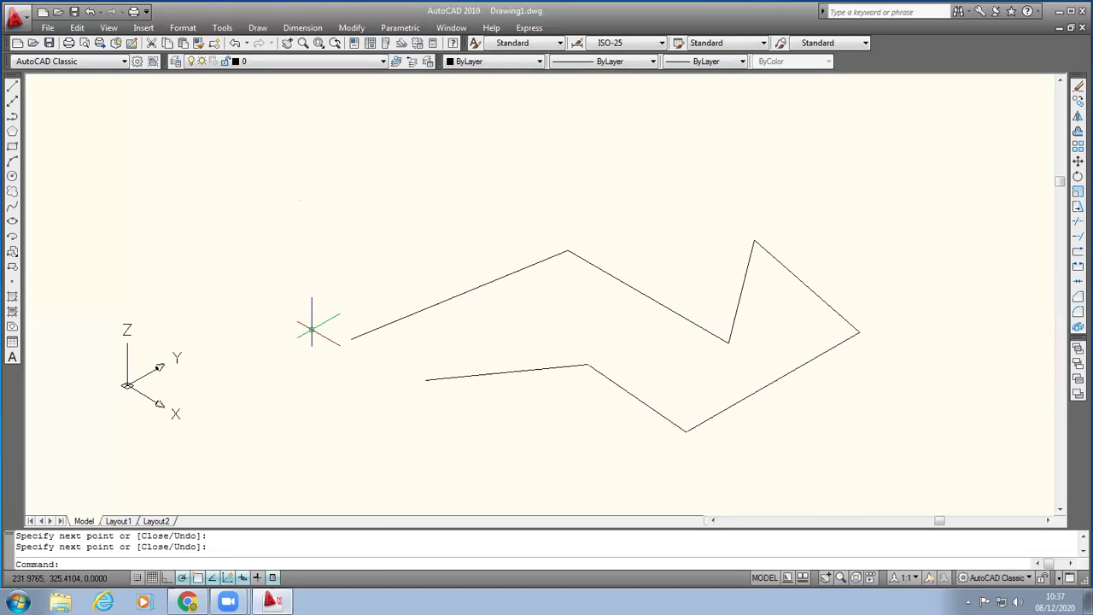
left_click(91, 12)
left_click(90, 12)
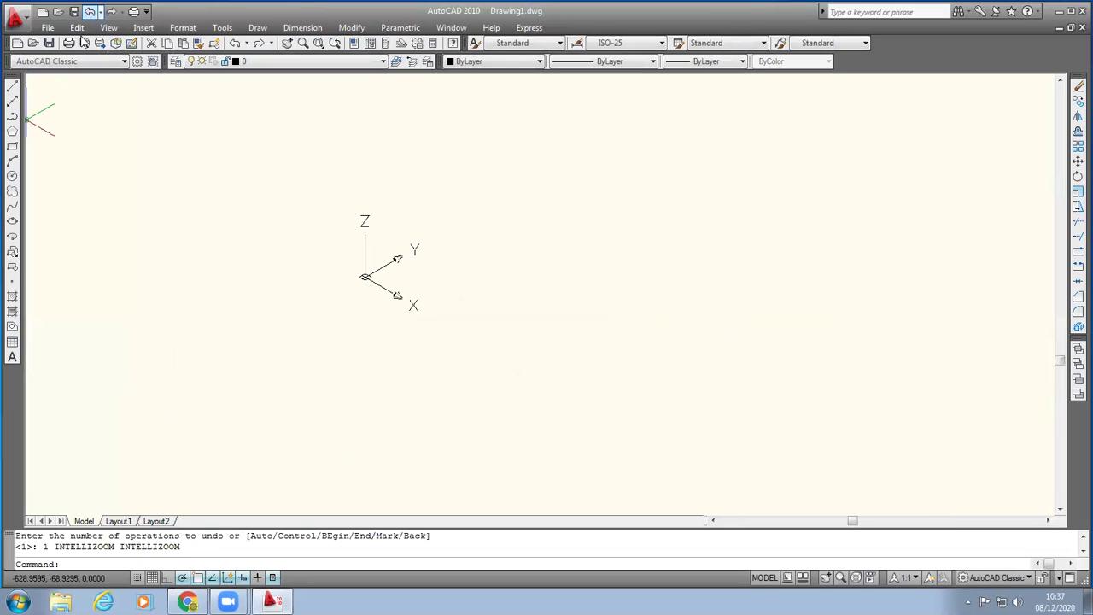
Step: Draw a single line segment beyond the Y axis of the UCS icon and end the Line command
left_click(12, 86)
left_click(548, 220)
left_click(702, 180)
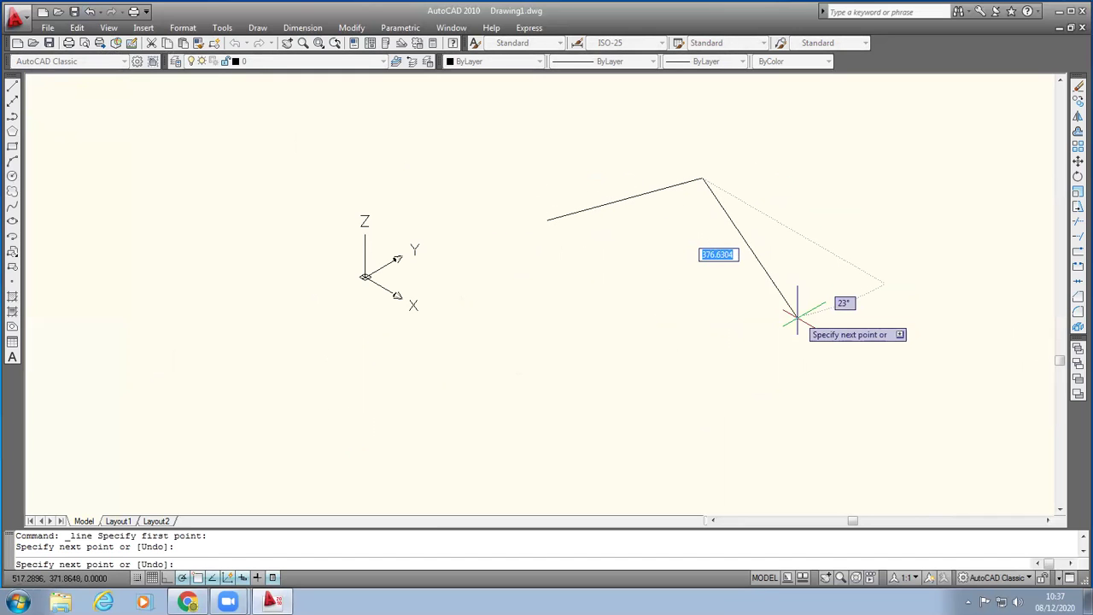
right_click(826, 304)
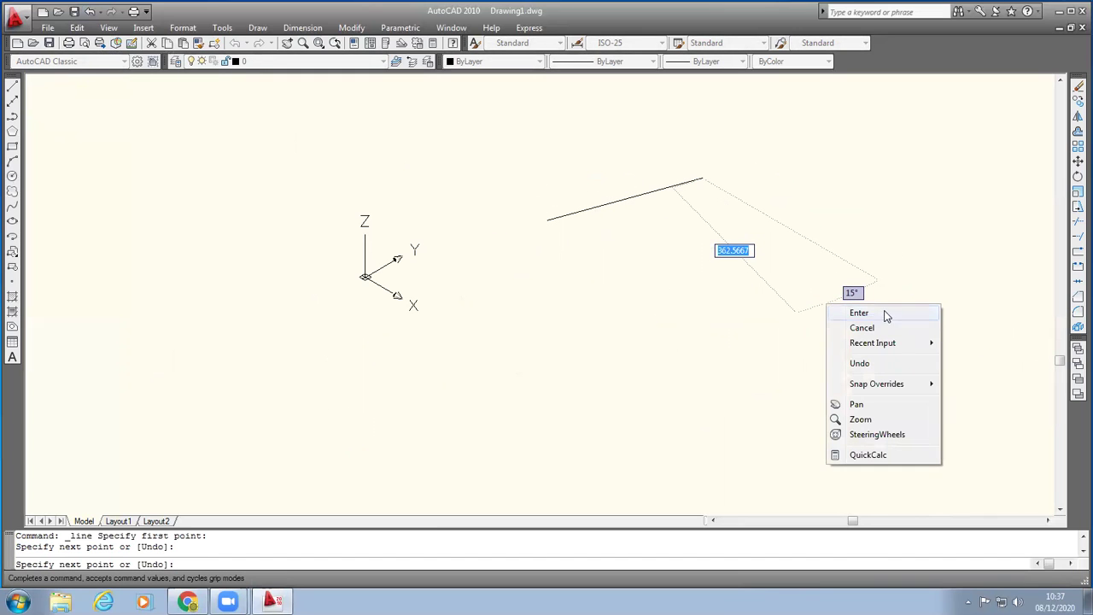
left_click(860, 313)
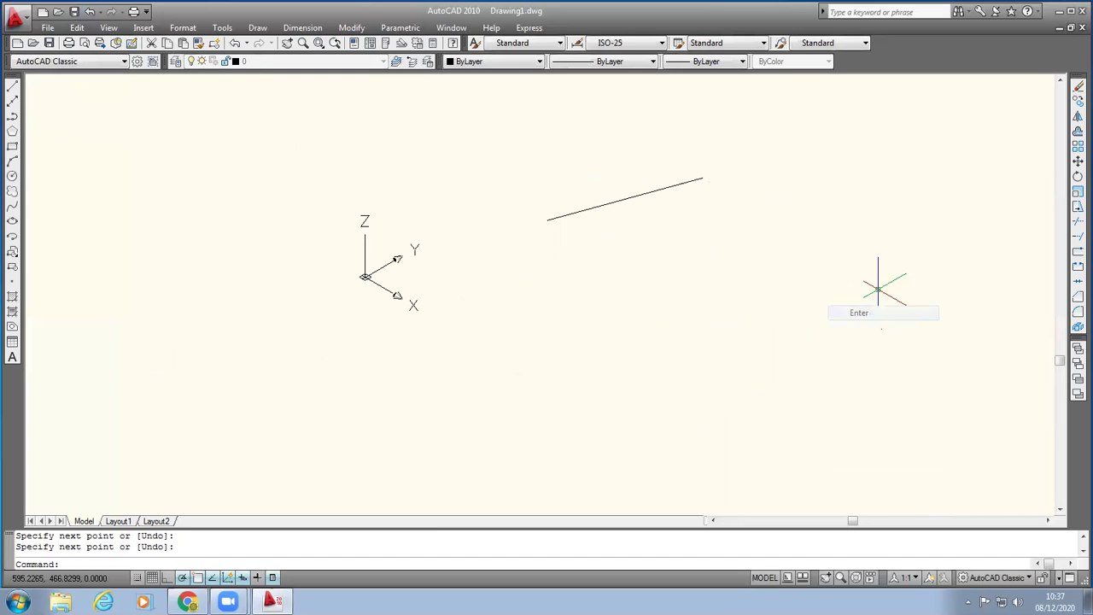
Step: Draw a second single line segment below the first one, and undo both lines
left_click(12, 101)
left_click(381, 404)
left_click(604, 346)
key("Return")
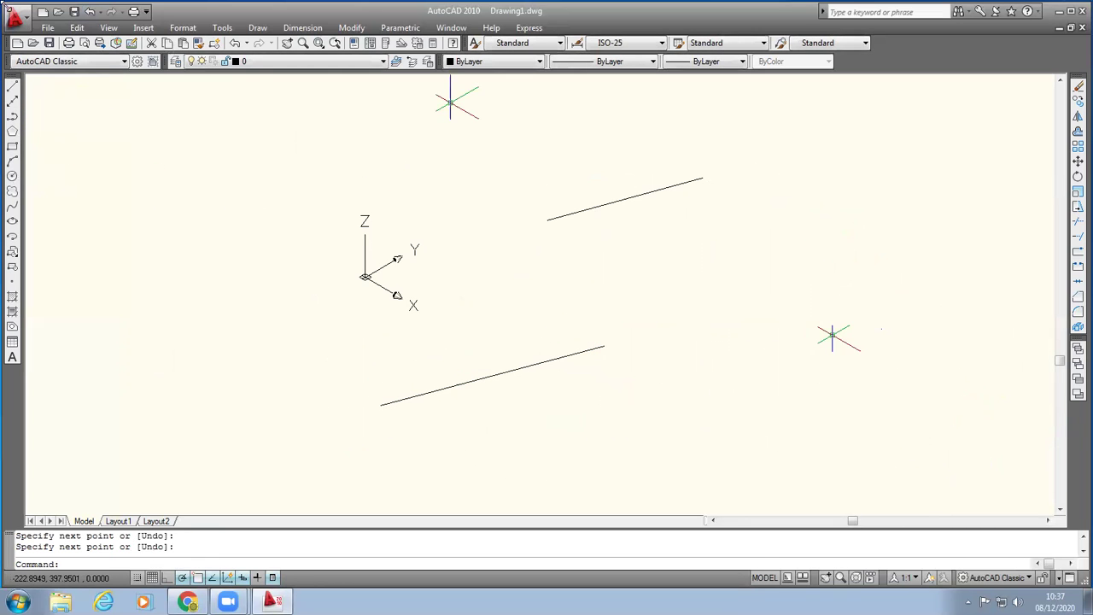
left_click(90, 13)
left_click(89, 13)
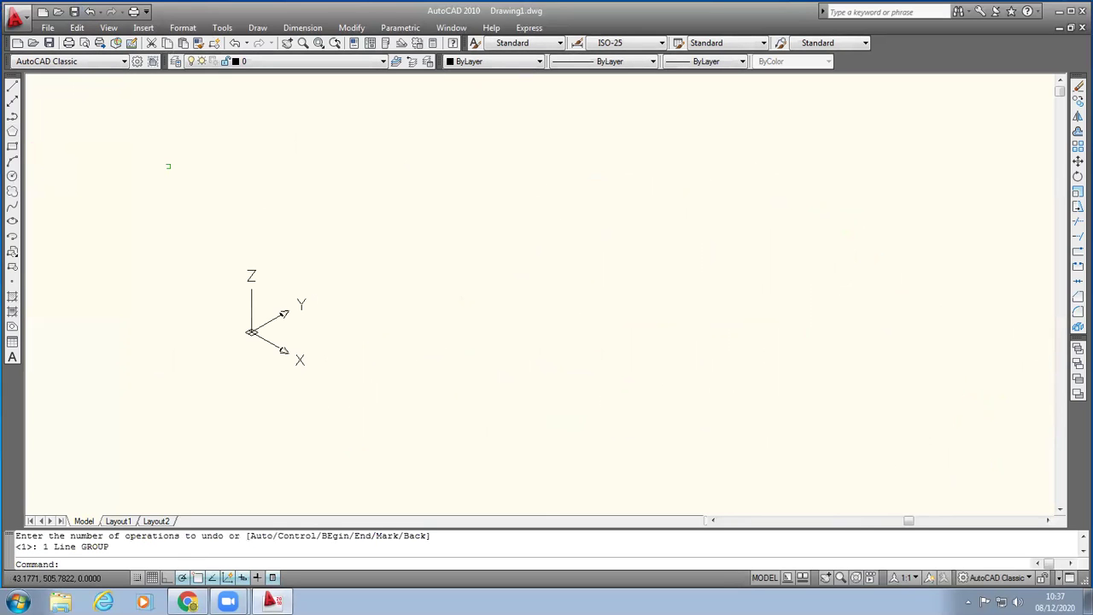
Step: Draw one rising line segment across the middle of the drawing area, and undo it
left_click(13, 86)
left_click(479, 292)
left_click(682, 225)
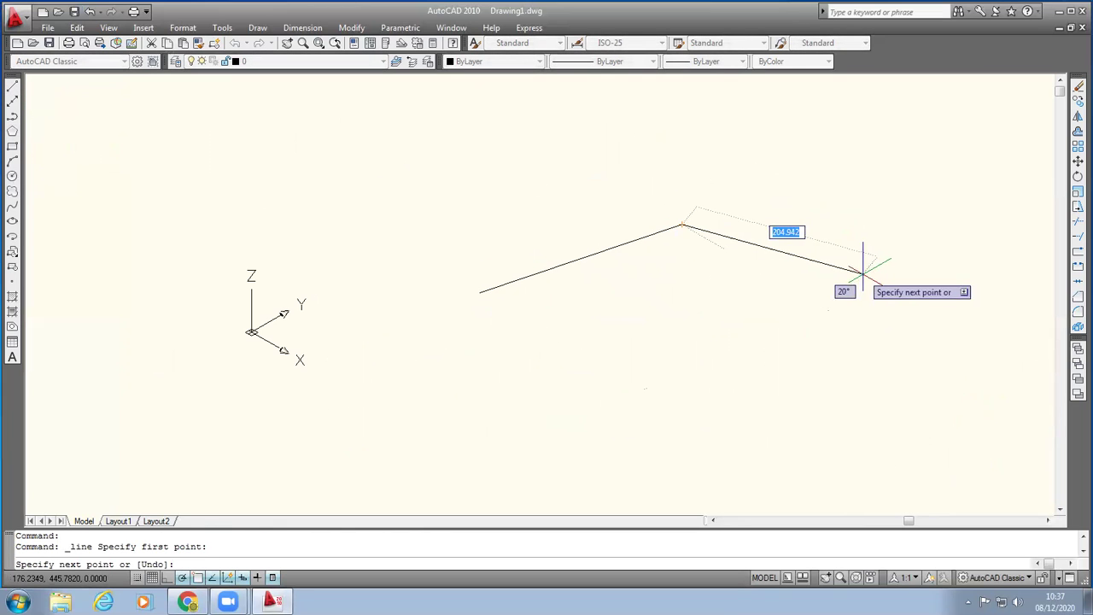
key("Return")
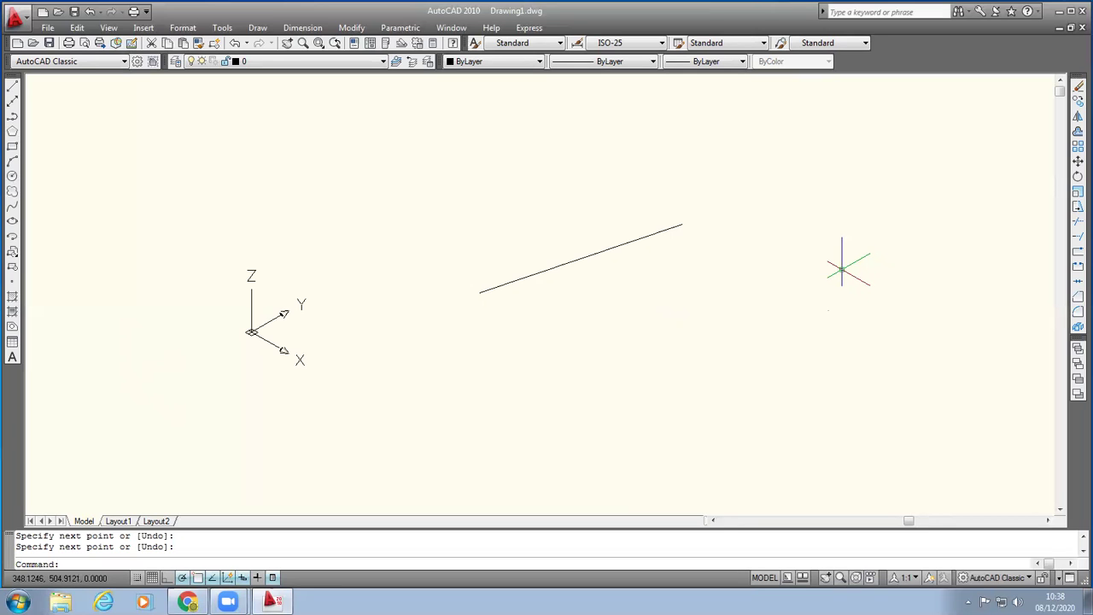
left_click(88, 12)
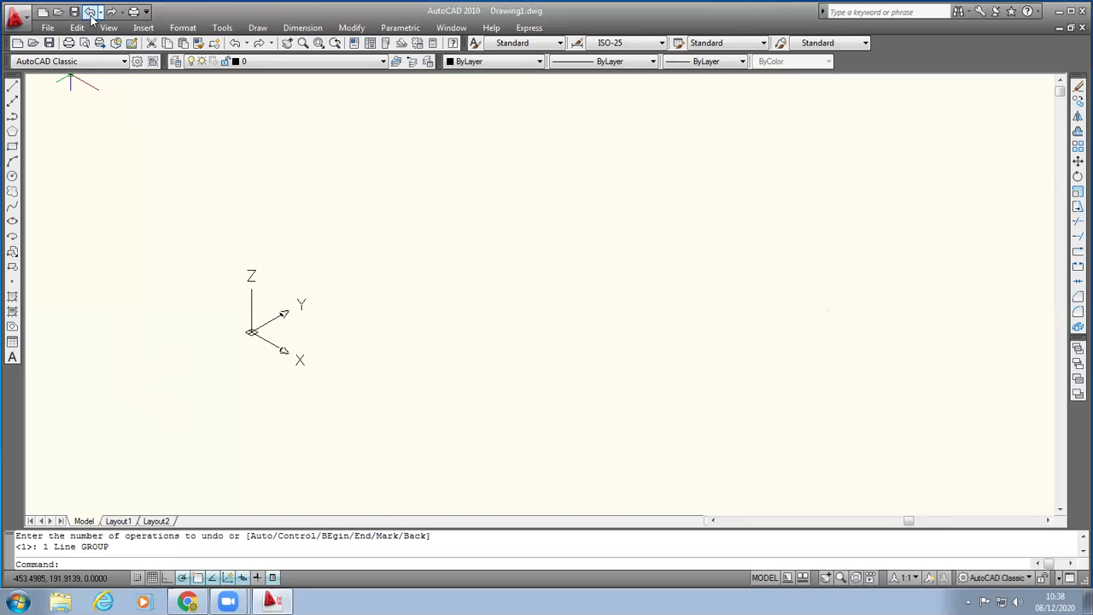
left_click(13, 88)
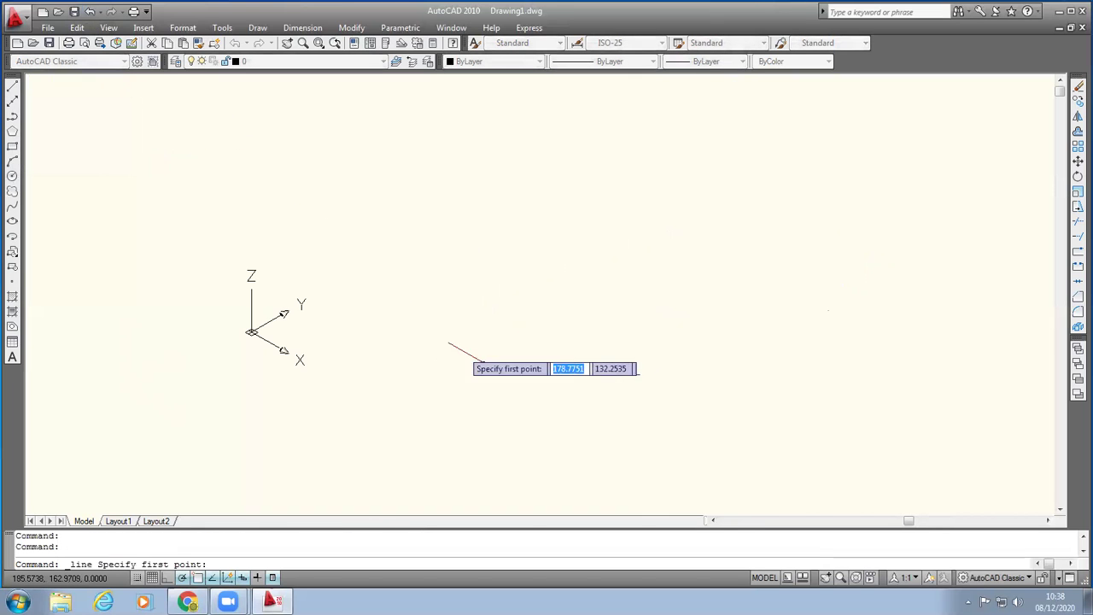
left_click(461, 317)
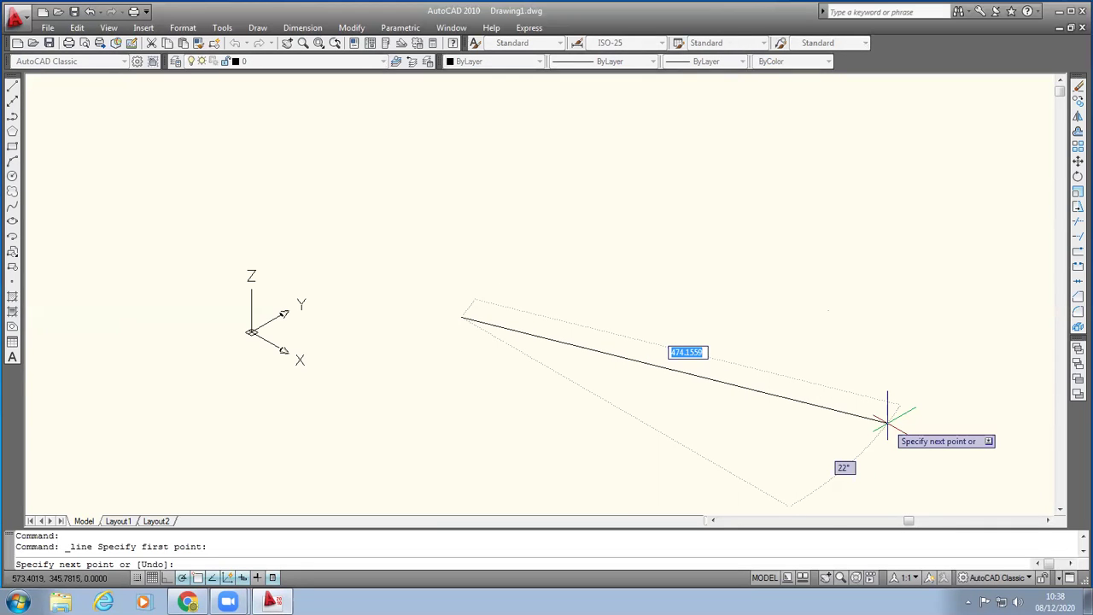
key("F8")
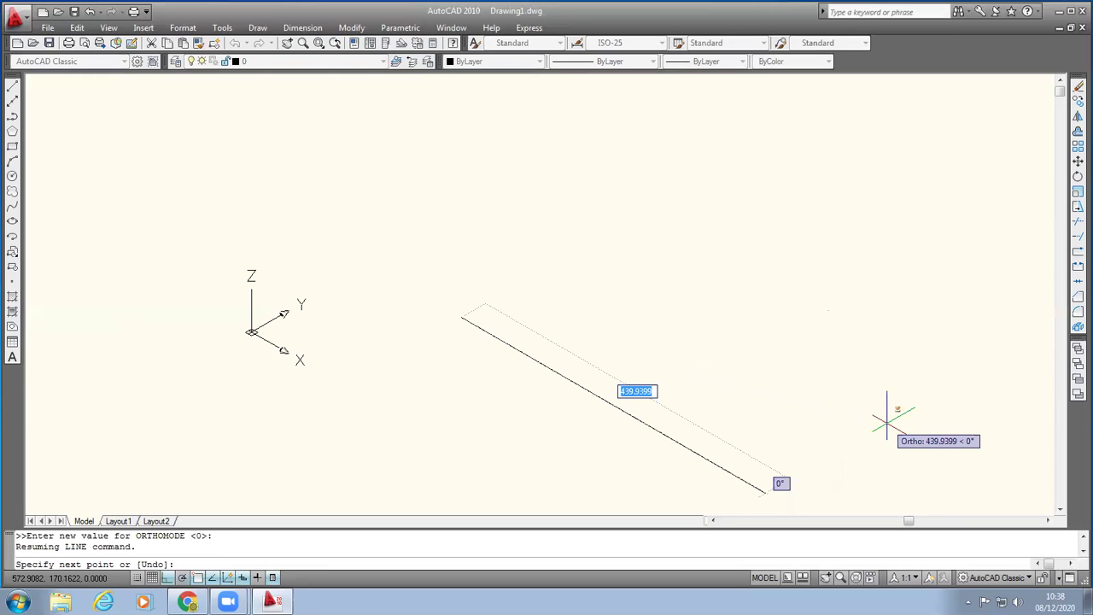
key("F8")
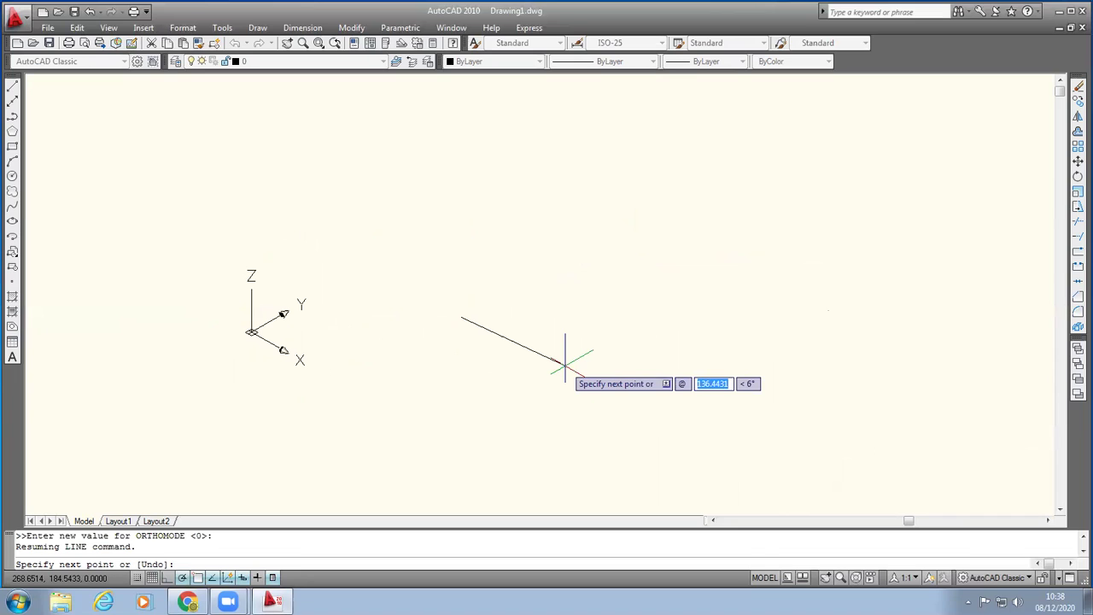
type("100")
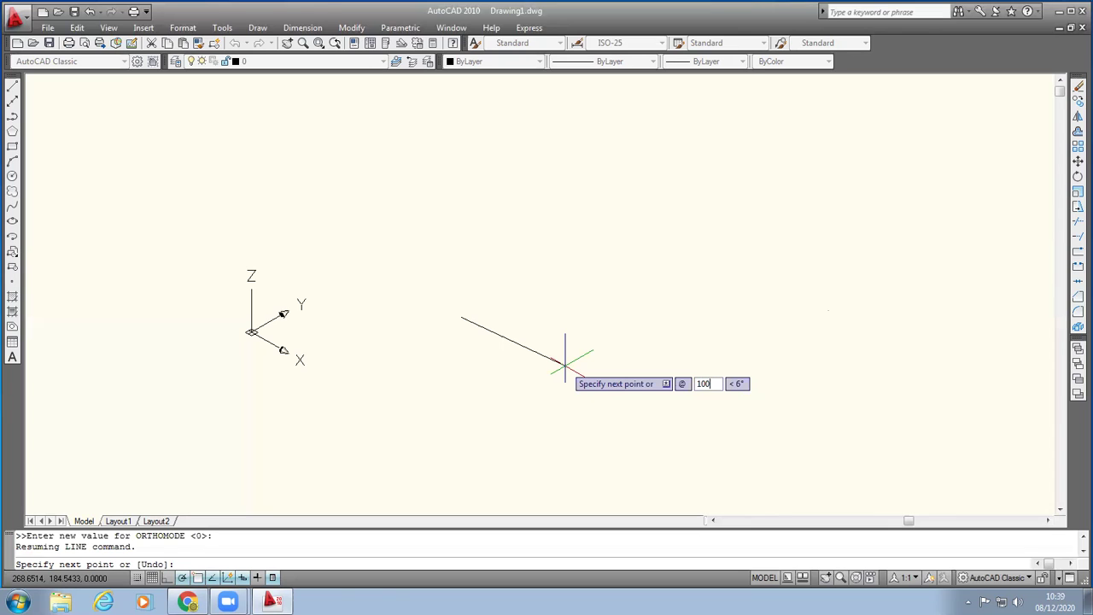
key("Tab")
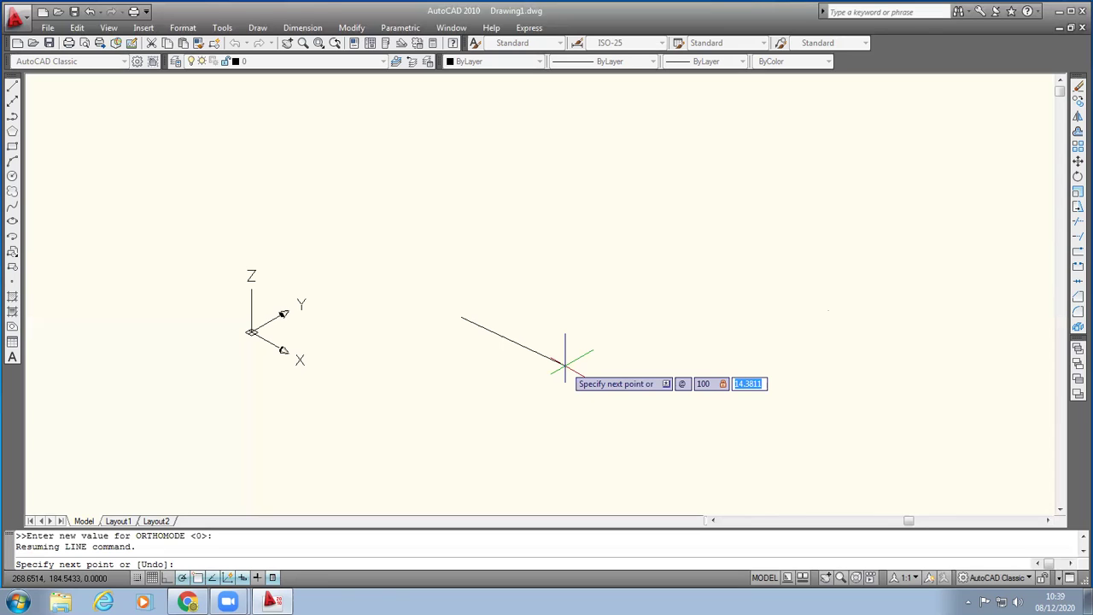
type("0")
key("Tab")
type("0")
key("Return")
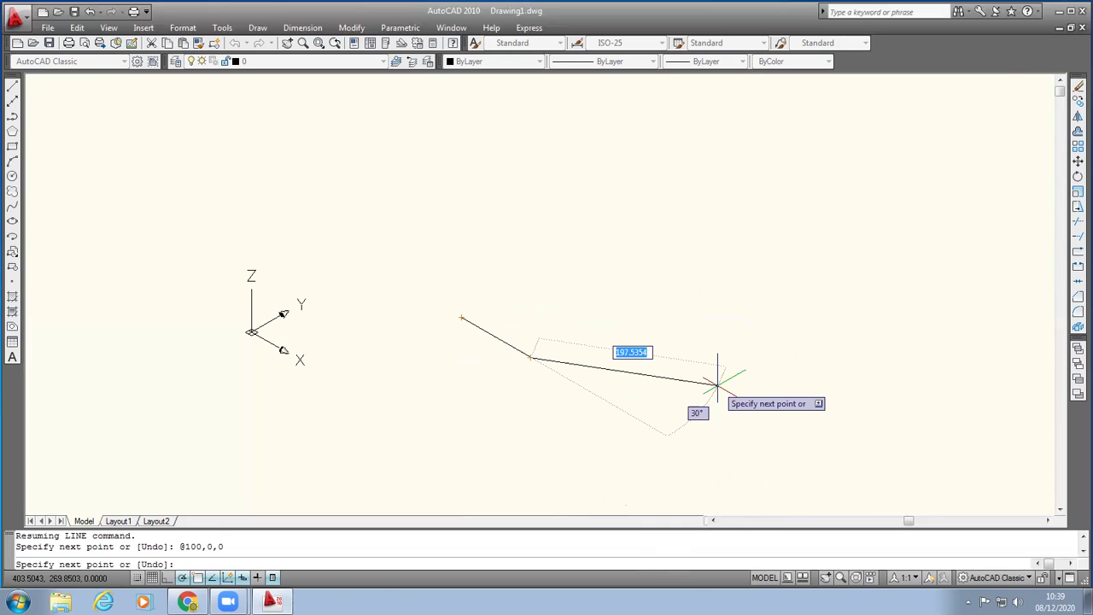
Step: Continue the line along the positive Y axis to relative point @0,200,0 with Ortho off
key("F8")
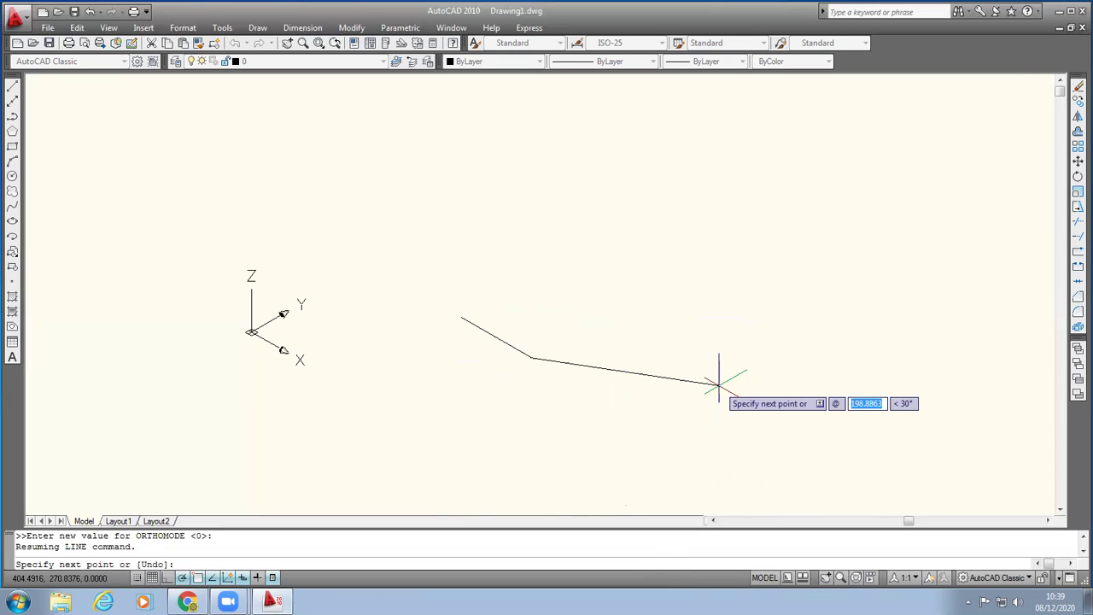
type("0")
key("Tab")
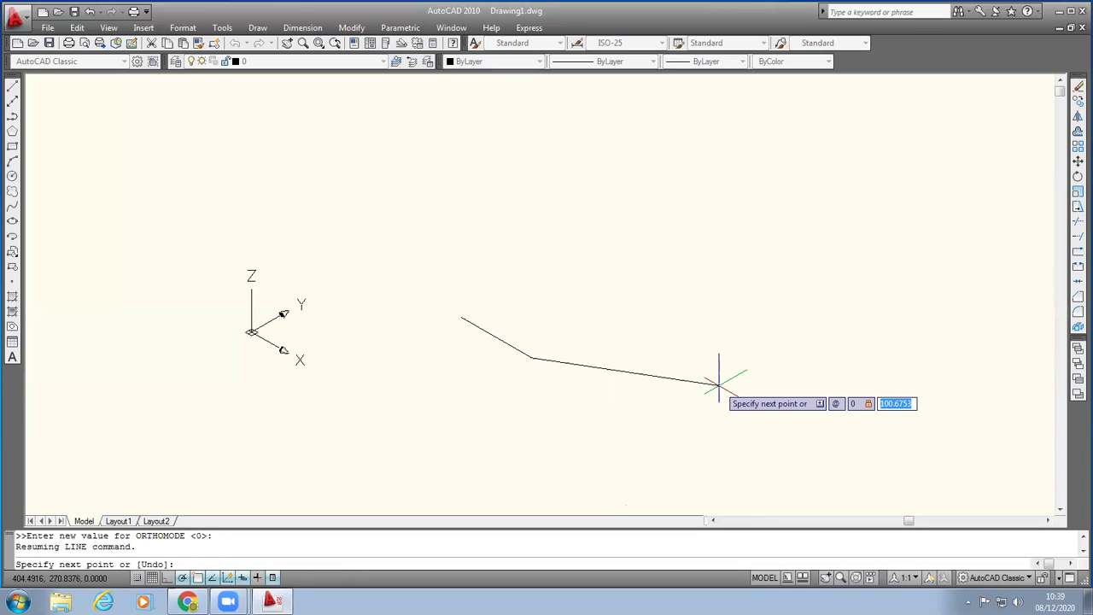
type("200")
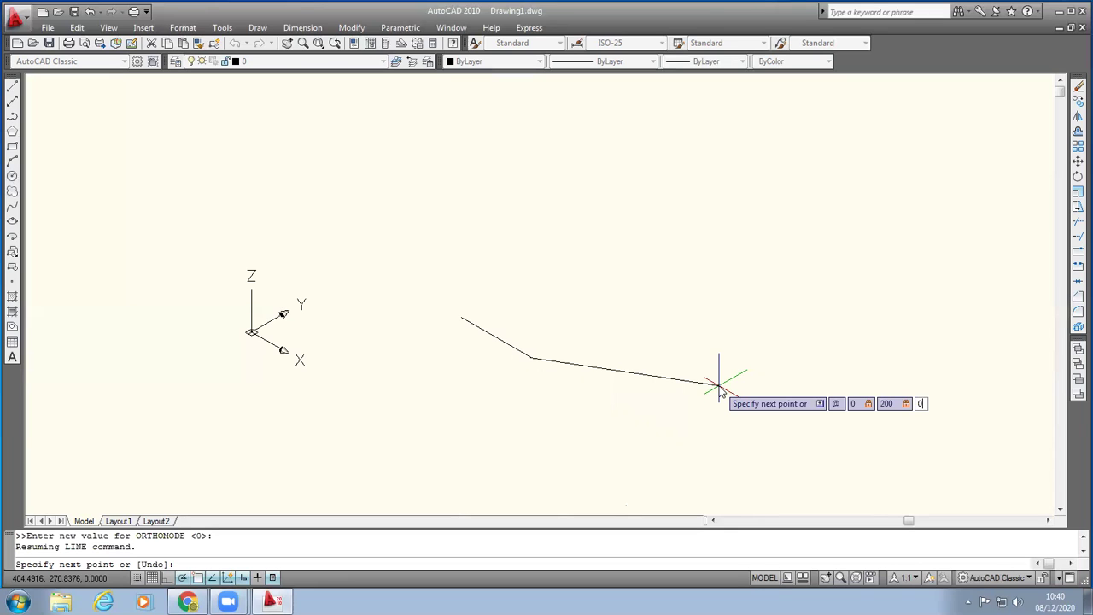
key("Return")
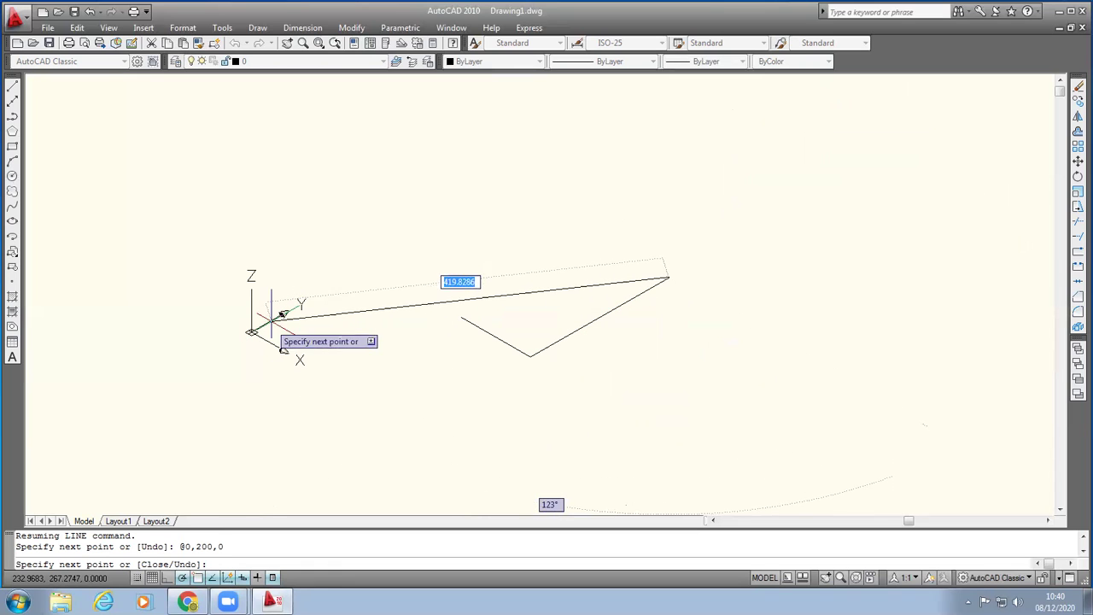
Step: Draw the vertical edge up from the far end of the base line to relative point @0,0,100
left_click(670, 276)
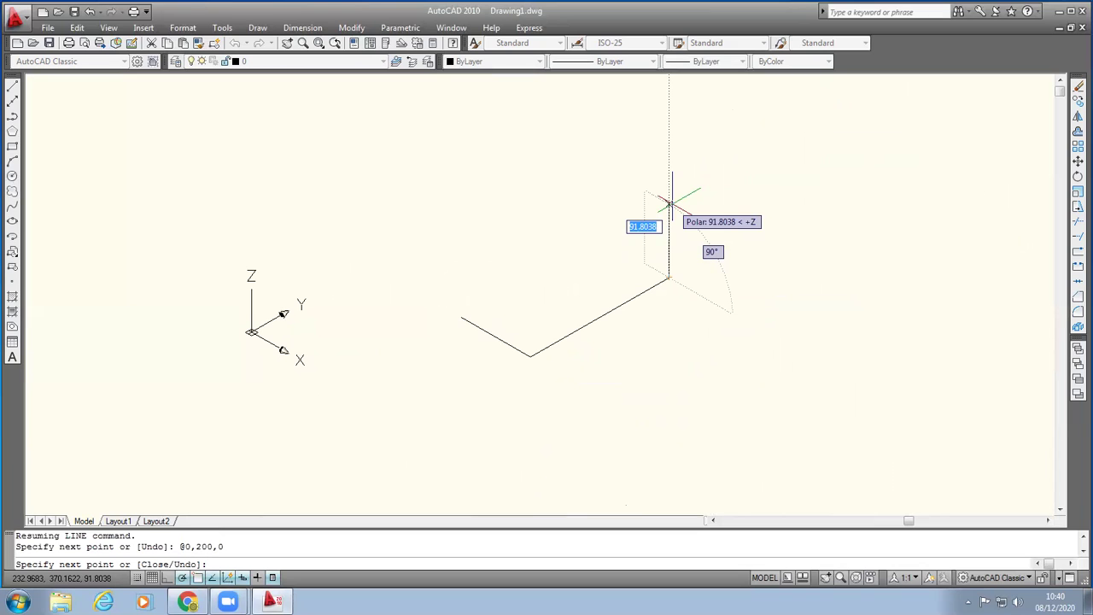
key("shift")
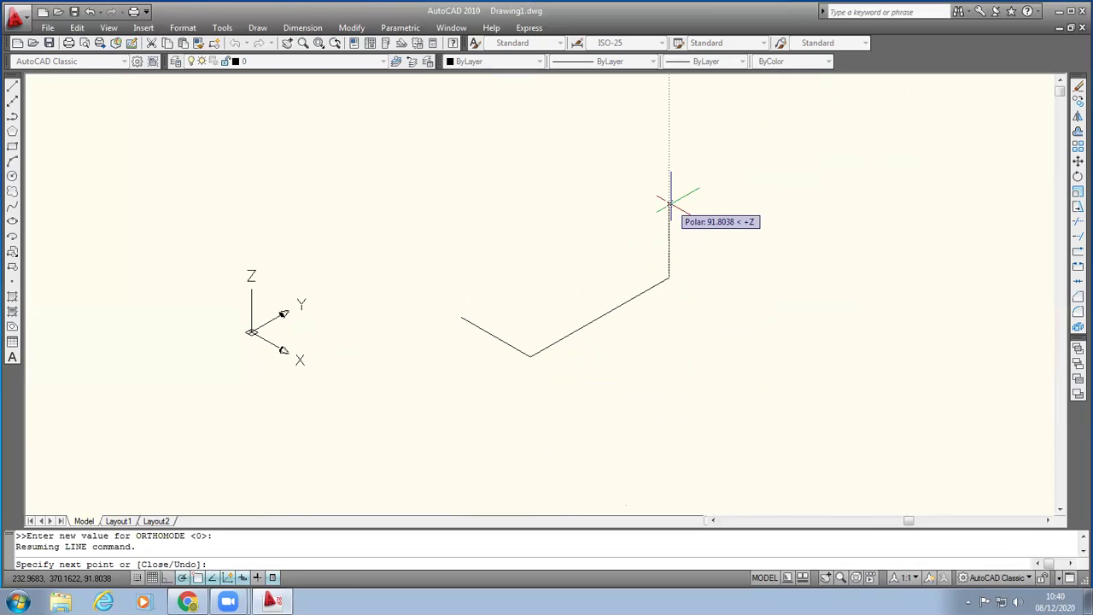
type("0,")
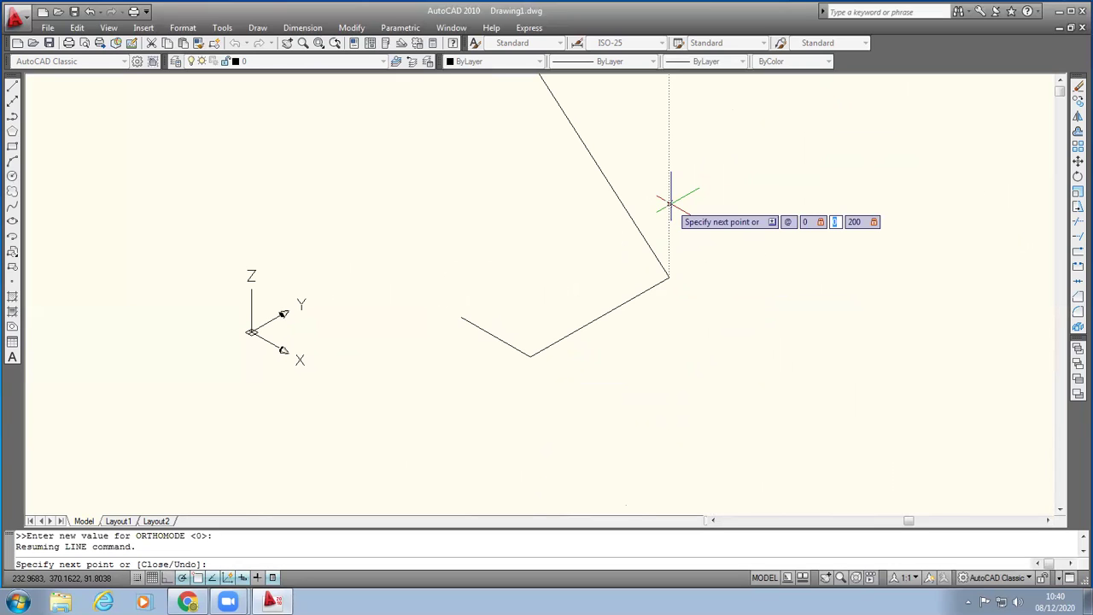
type("0,")
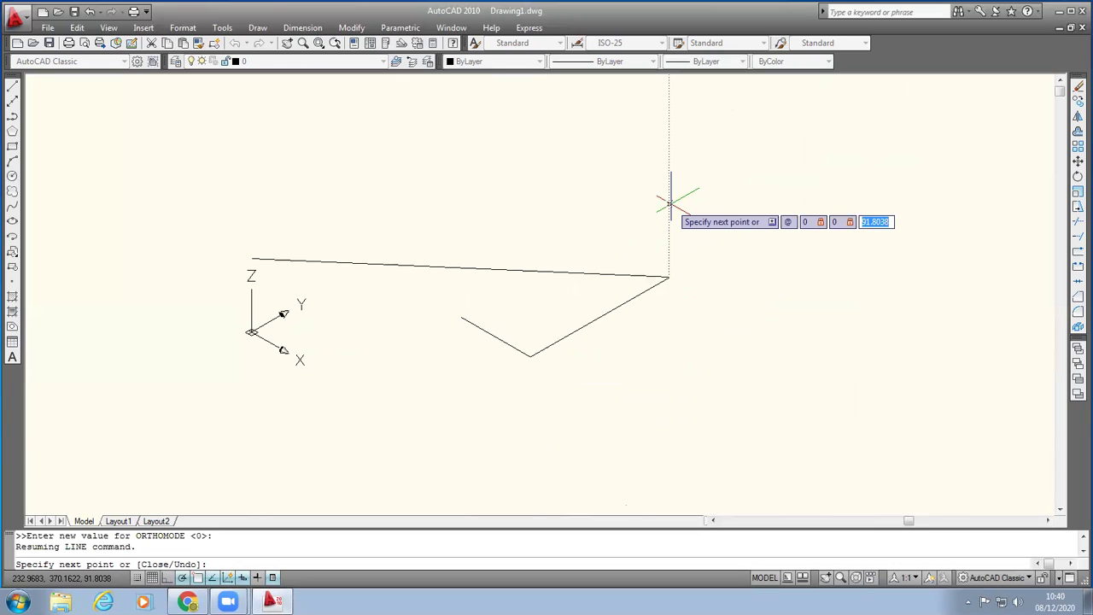
type("100")
key("Return")
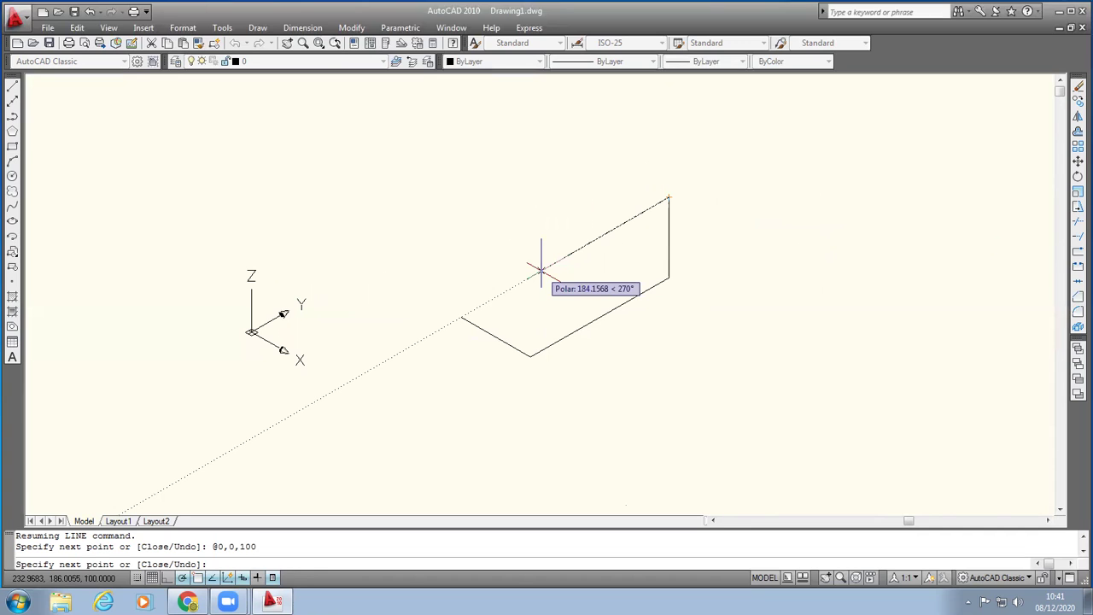
Step: Draw the long top edge back along the negative Y axis to relative point @0,-200,0
key("F8")
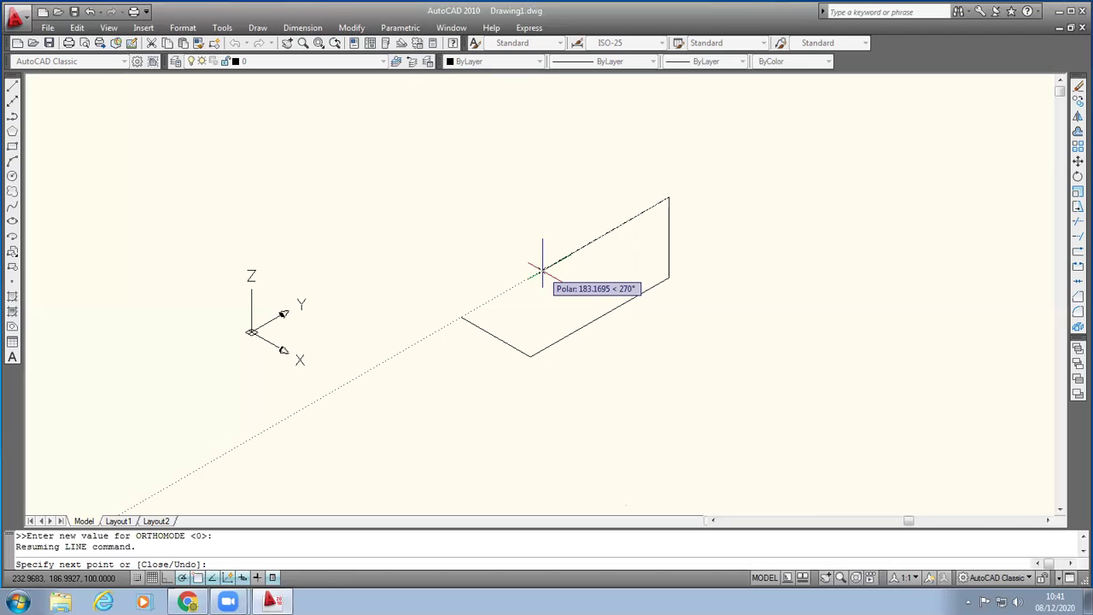
type("@0,")
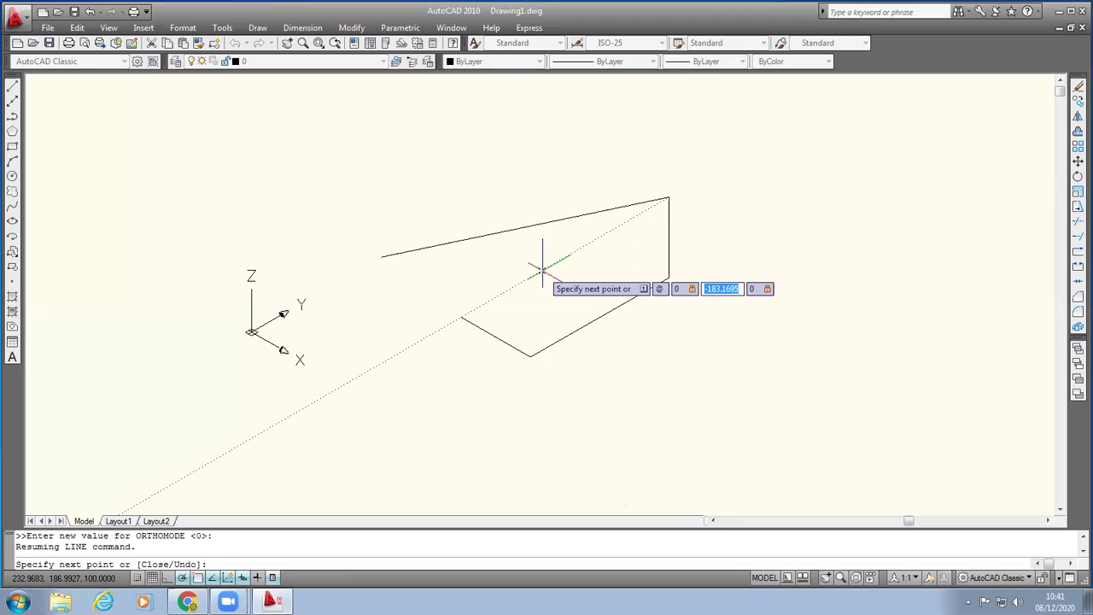
type("-200")
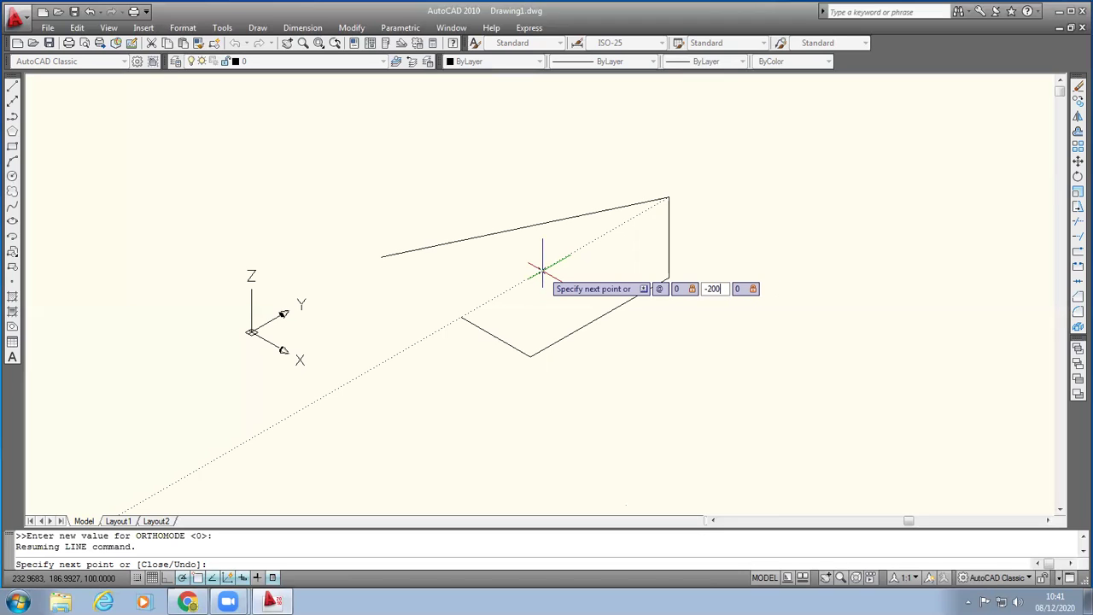
key("Tab")
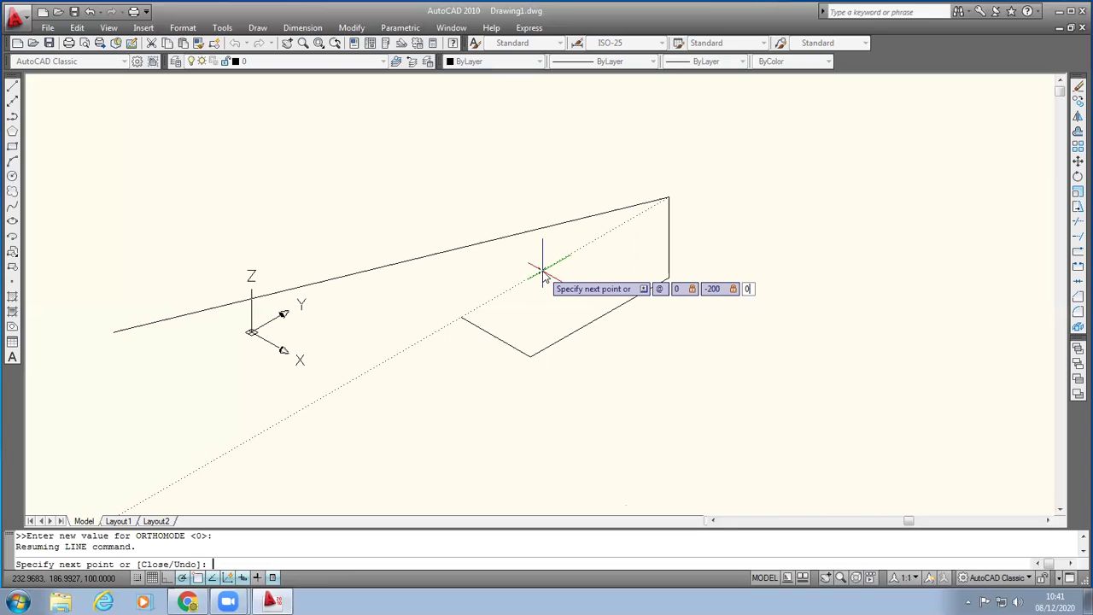
key("Return")
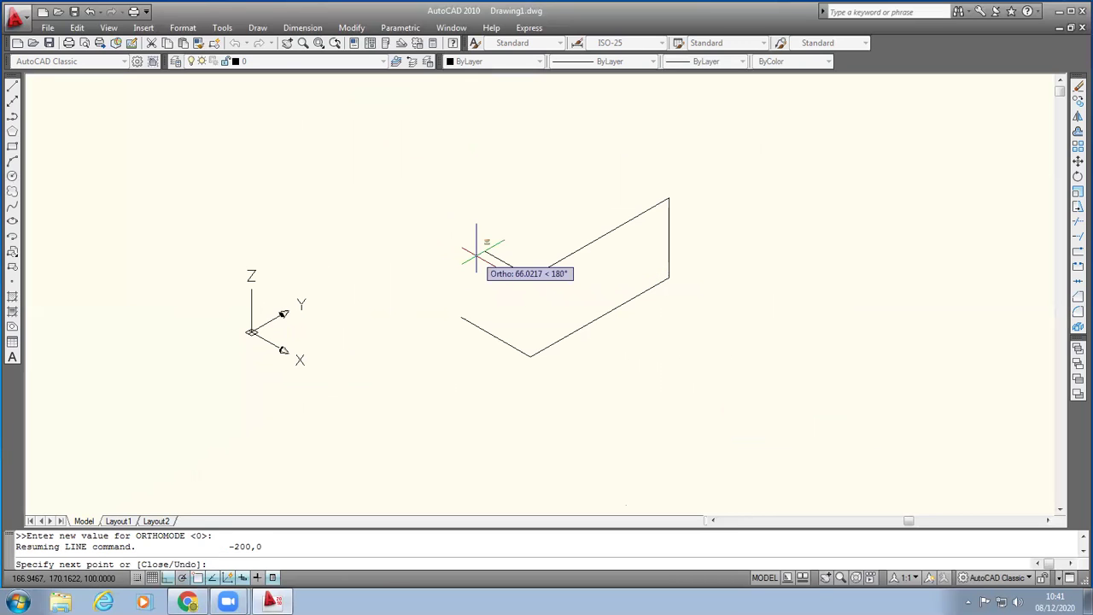
Step: Continue with the short top edge along the negative X axis to relative point @-100,0,0
type("@")
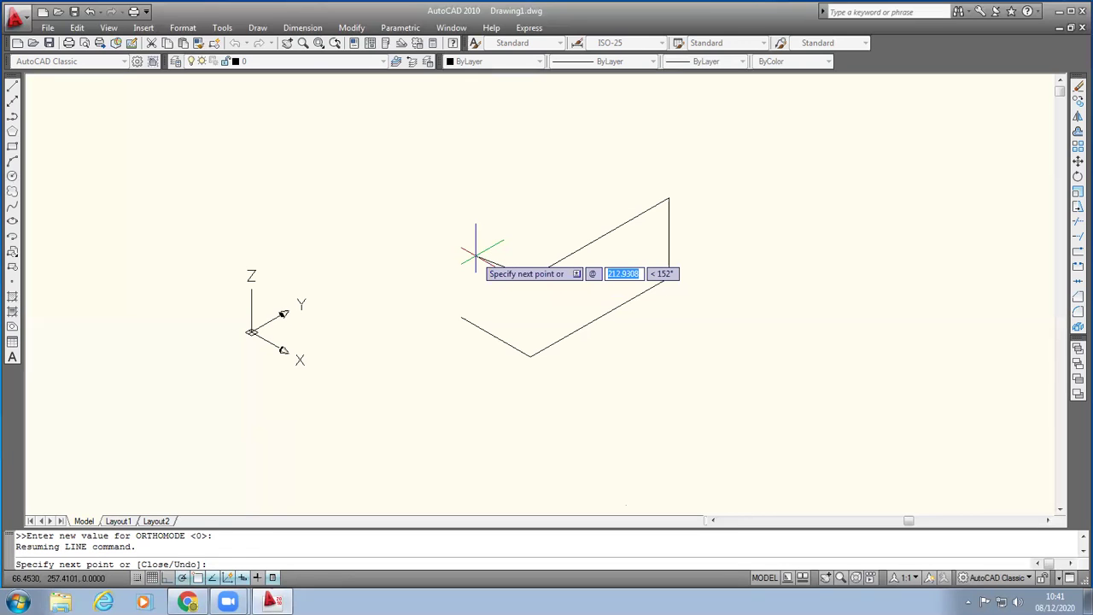
type("-100")
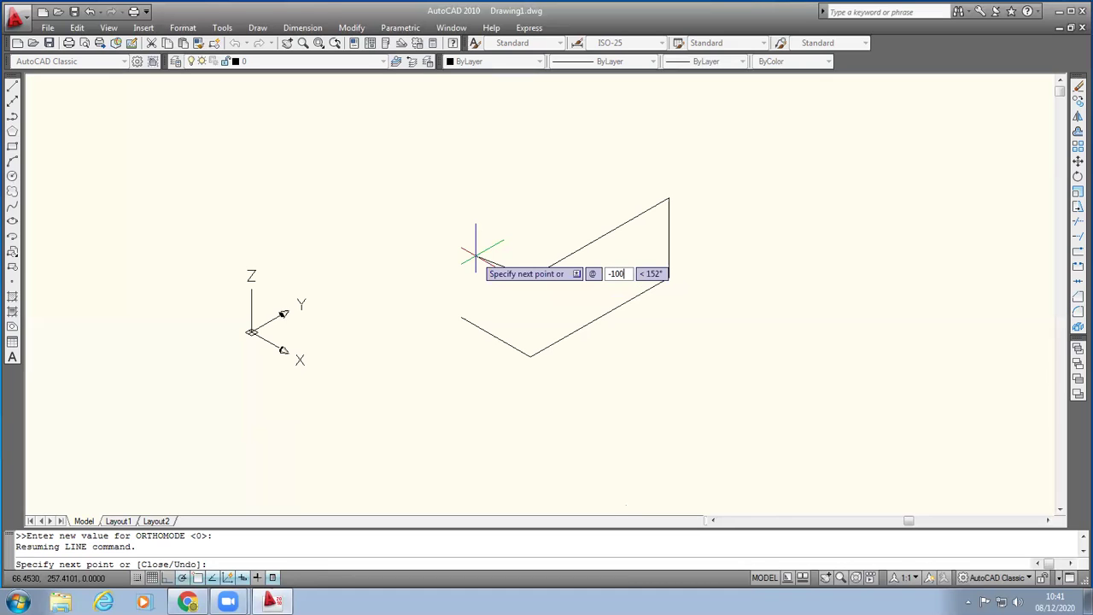
key("Tab")
type("0,0")
key("Return")
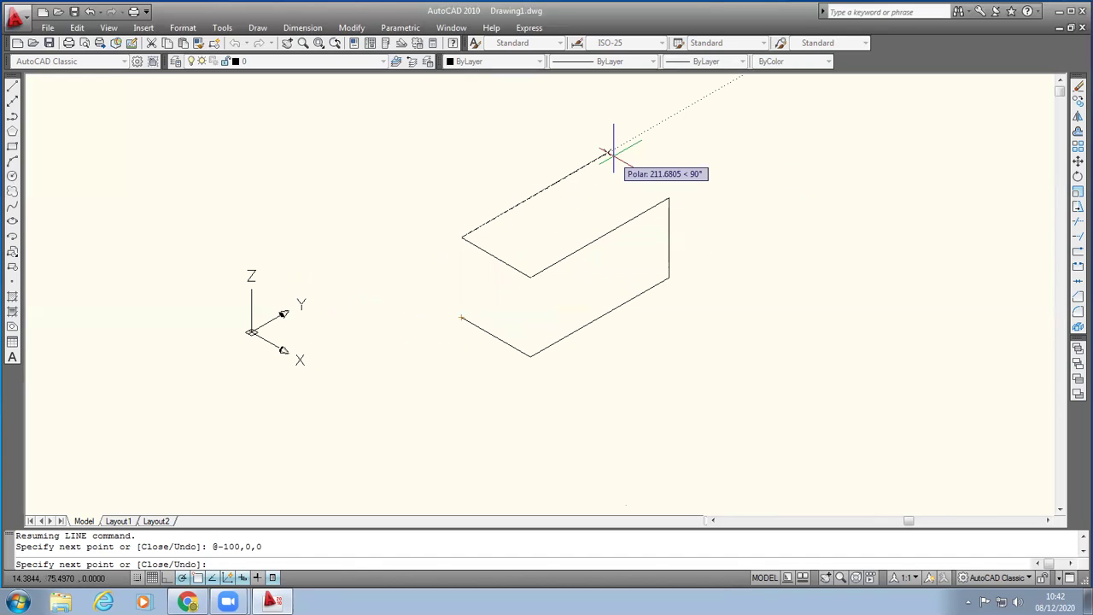
Step: Draw the second long edge of the top face along the positive Y axis to relative point @0,200,0
key("F8")
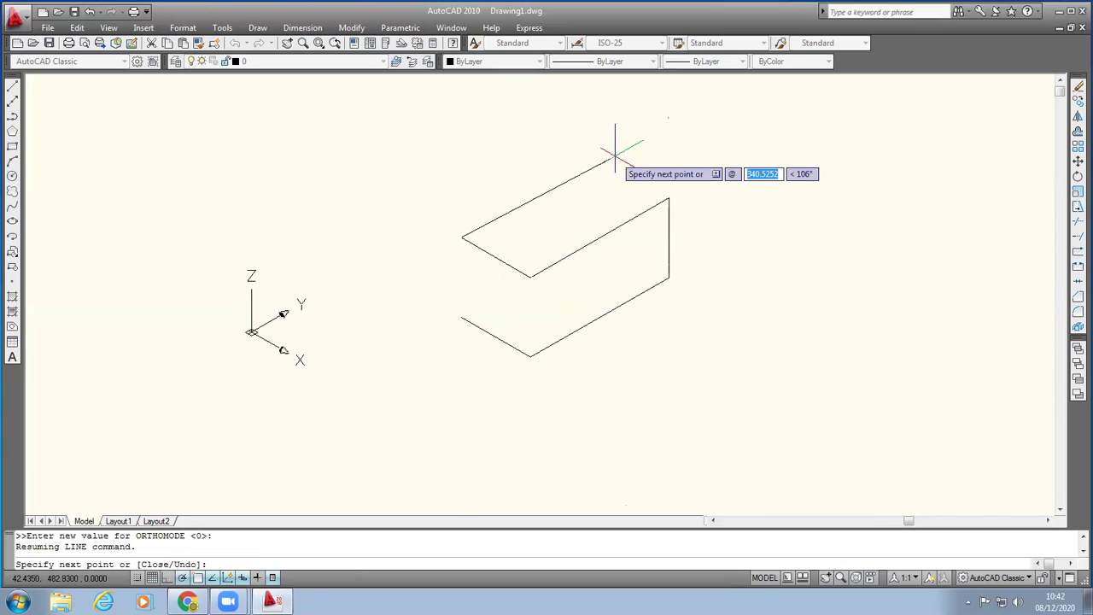
type("0")
key("Tab")
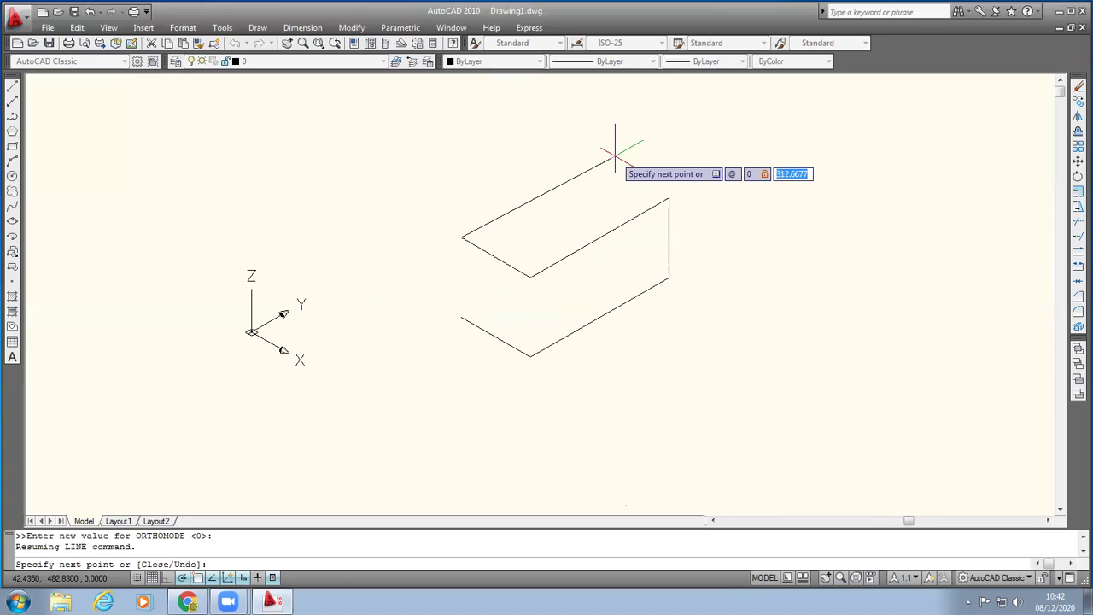
type("200")
key("Tab")
type("0")
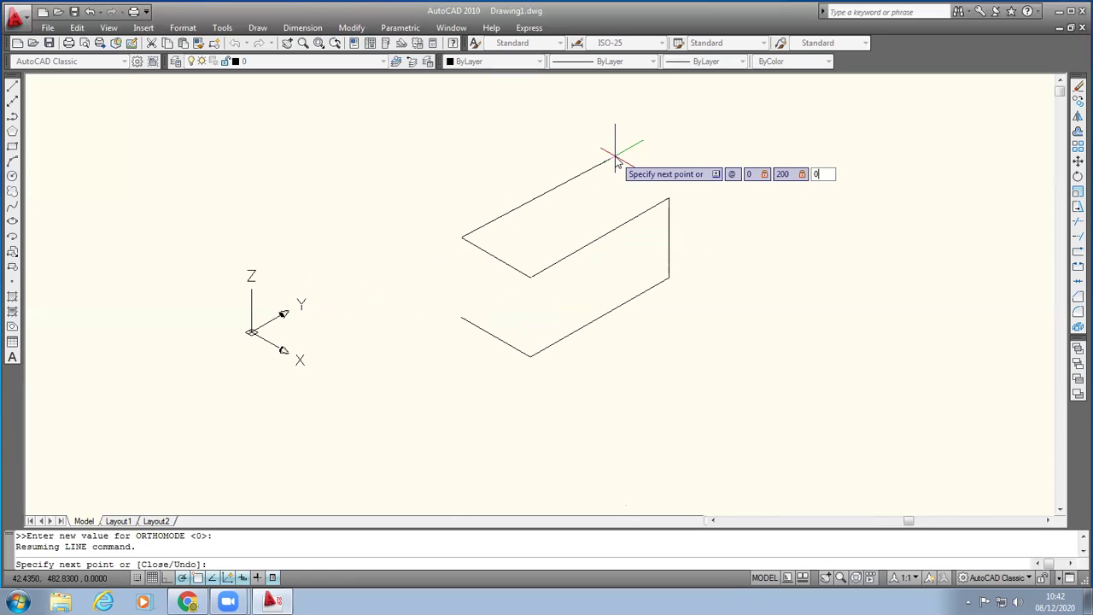
key("Return")
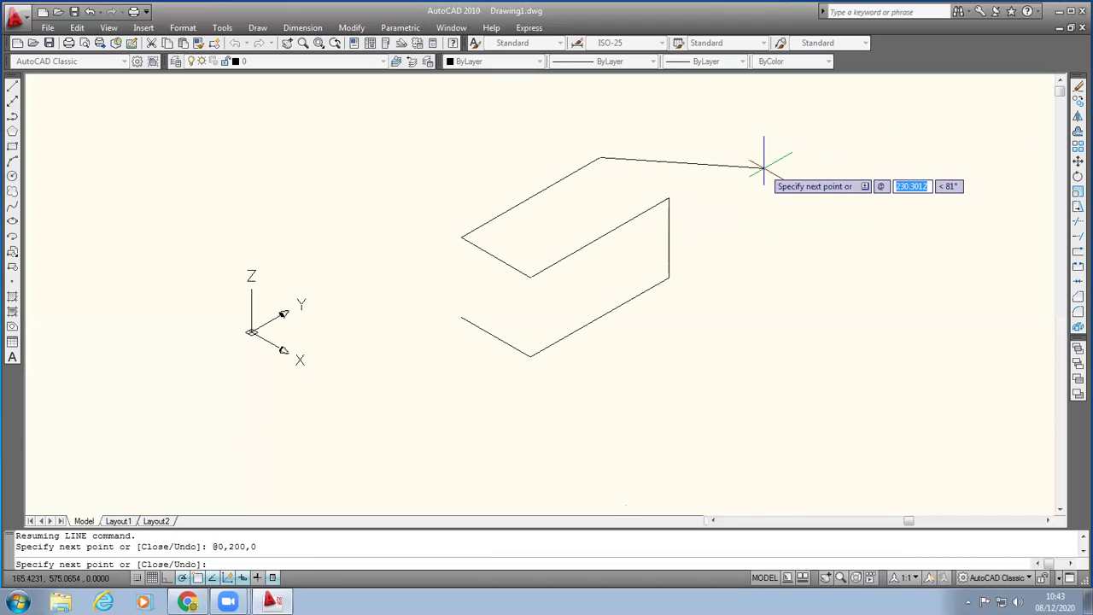
type("100")
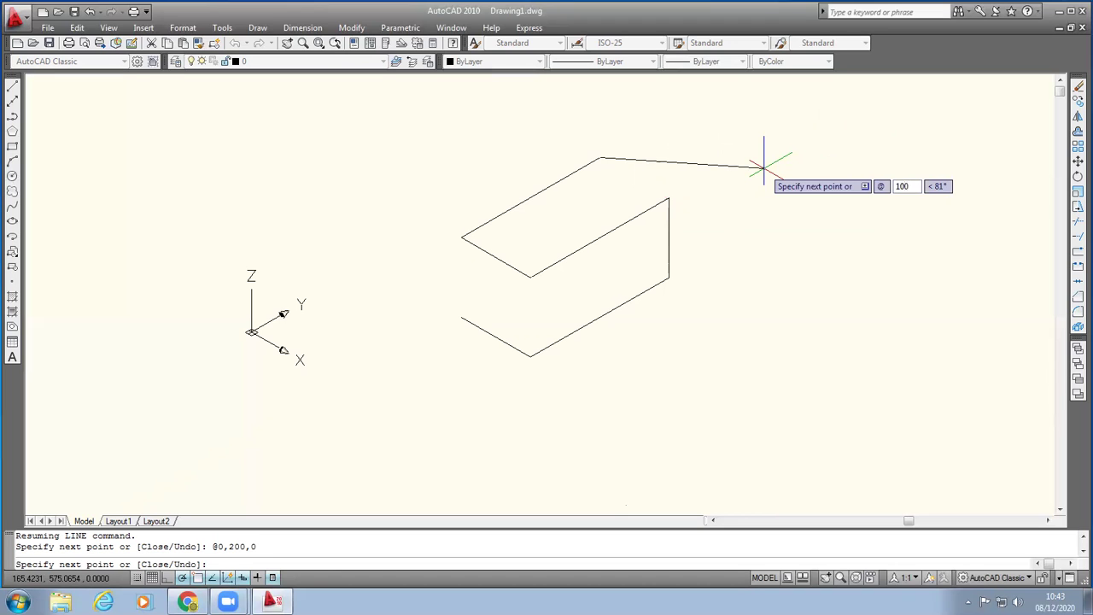
key("Tab")
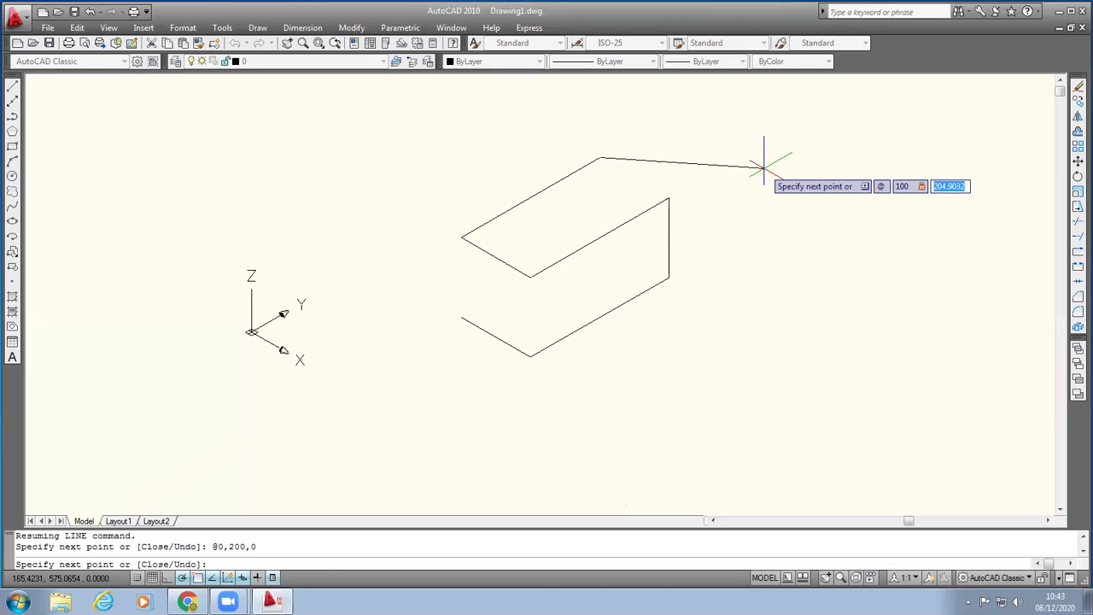
type("0")
key("Tab")
type("0")
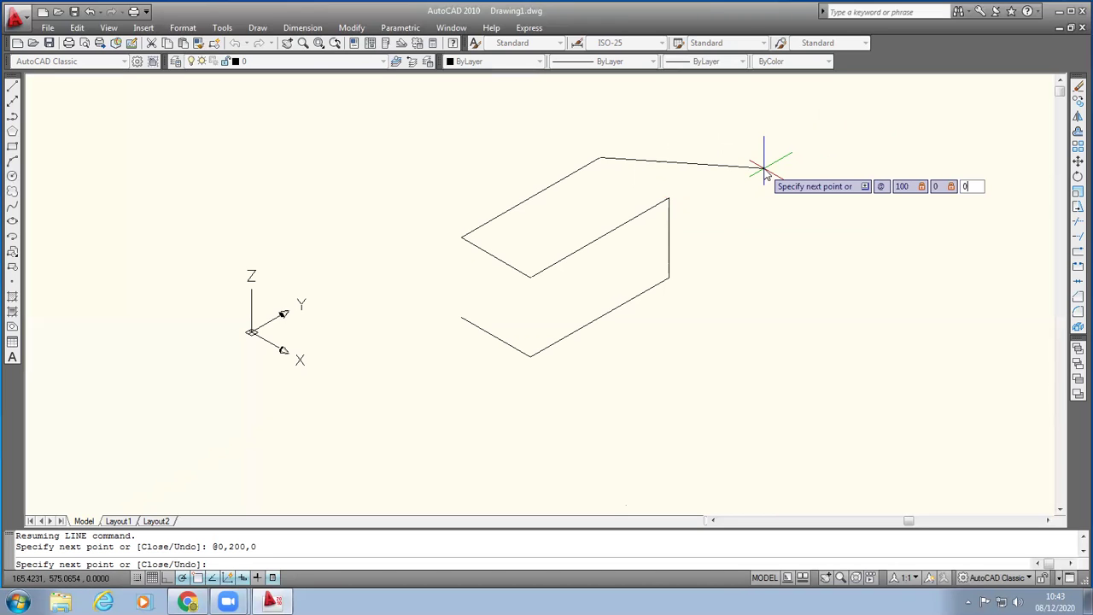
key("Return")
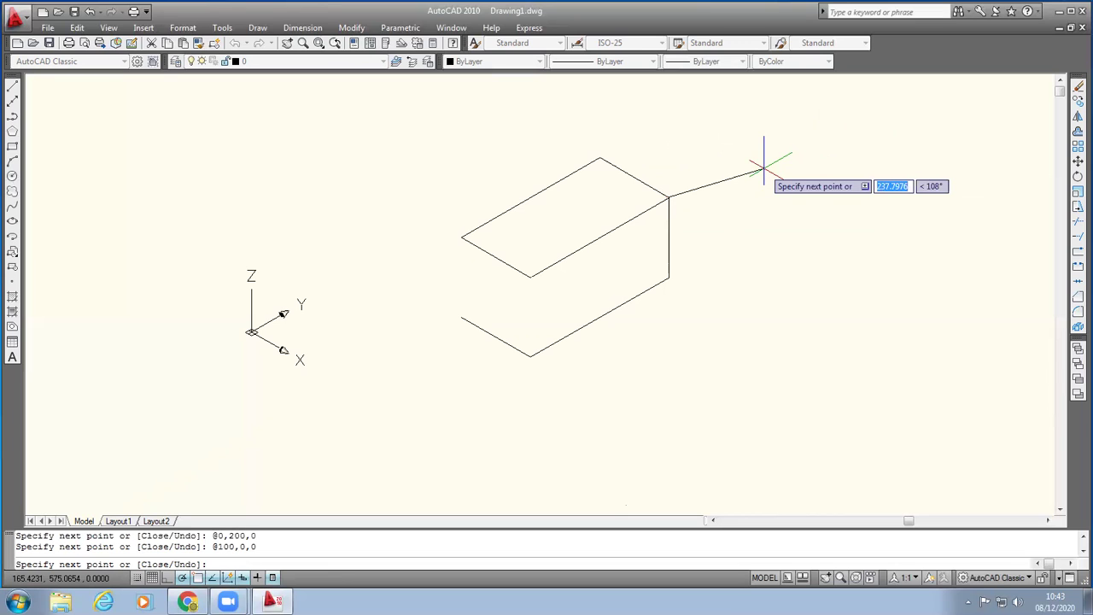
key("Return")
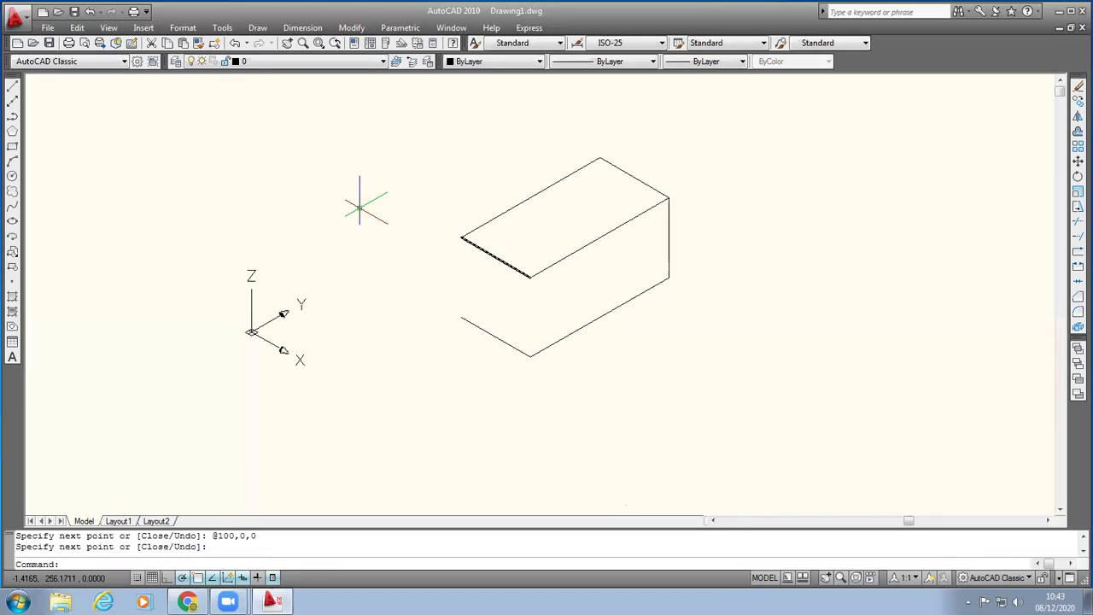
Step: Draw the vertical edge from the top face's leftmost corner down to the open endpoint of the short bottom edge
left_click(12, 86)
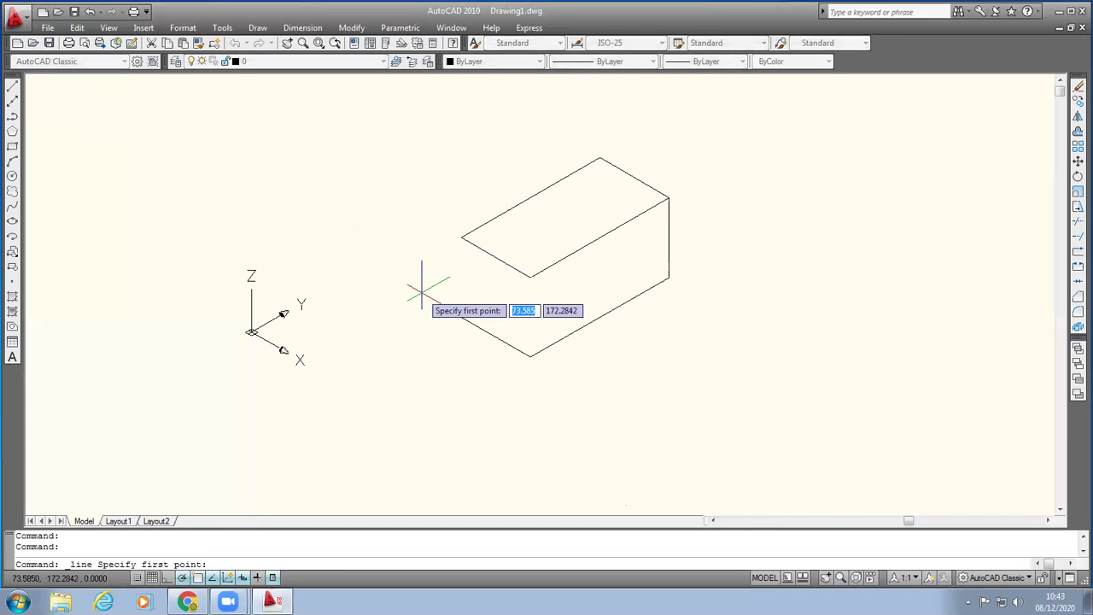
left_click(462, 237)
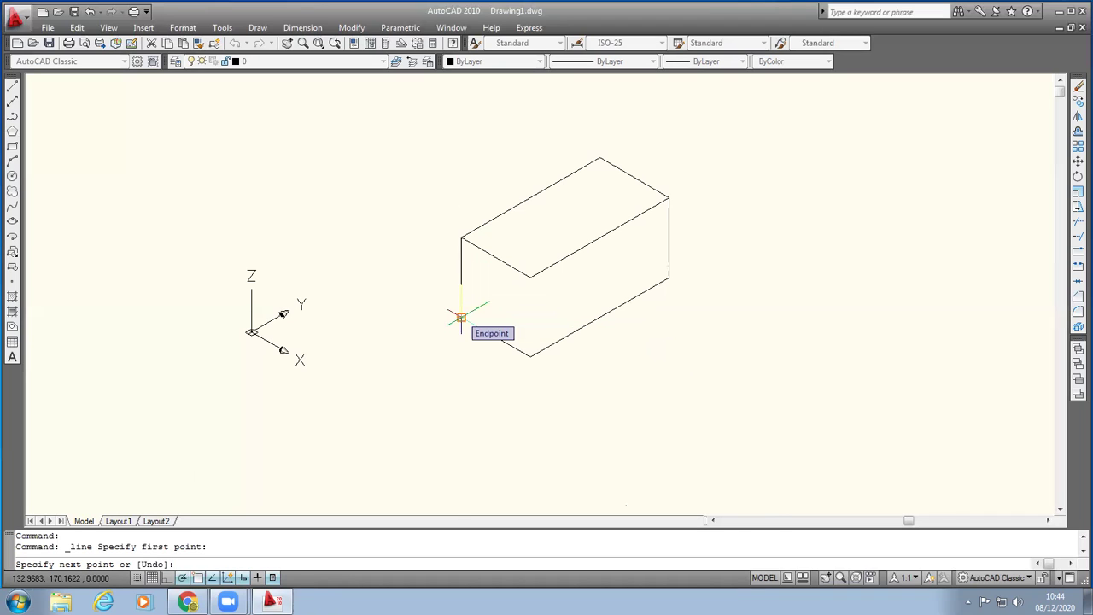
left_click(460, 318)
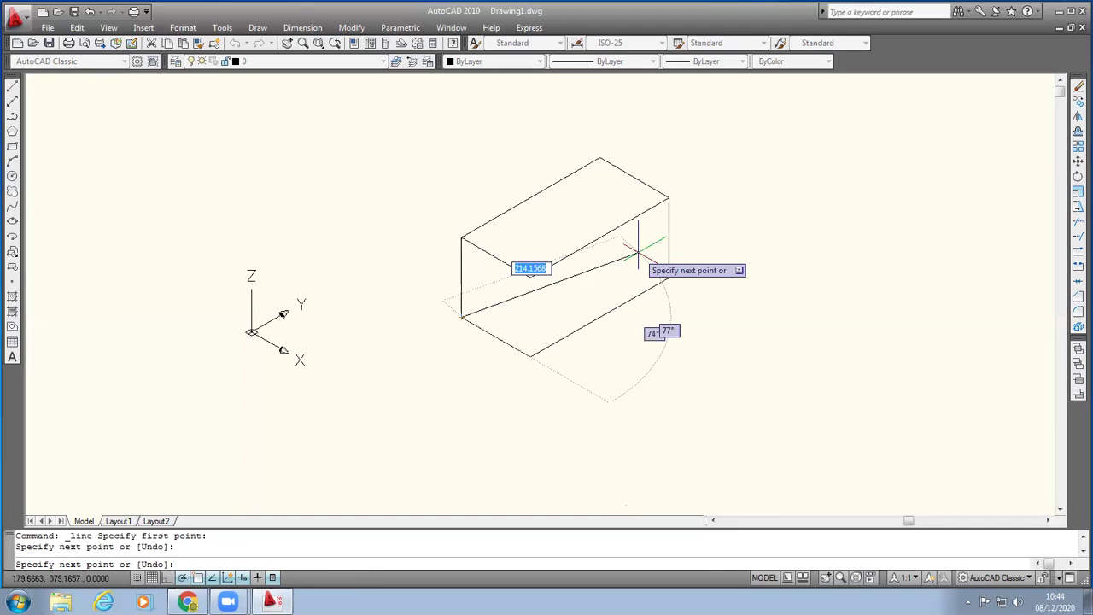
Step: Continue the line to relative point @0,200,0, then up to the top face's rear corner, and end the Line command
type("@")
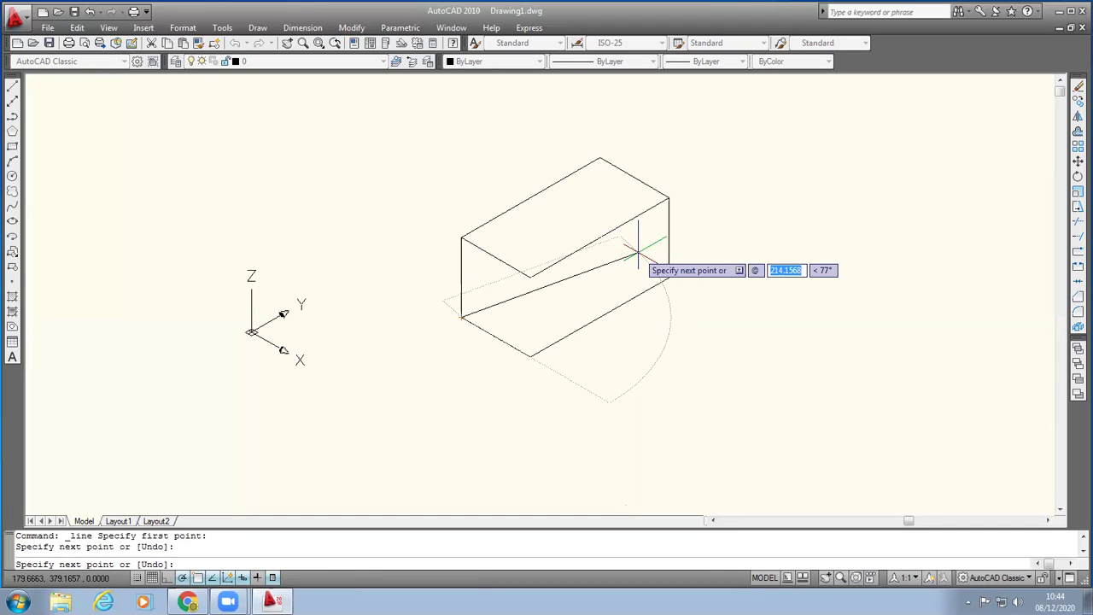
type("0,")
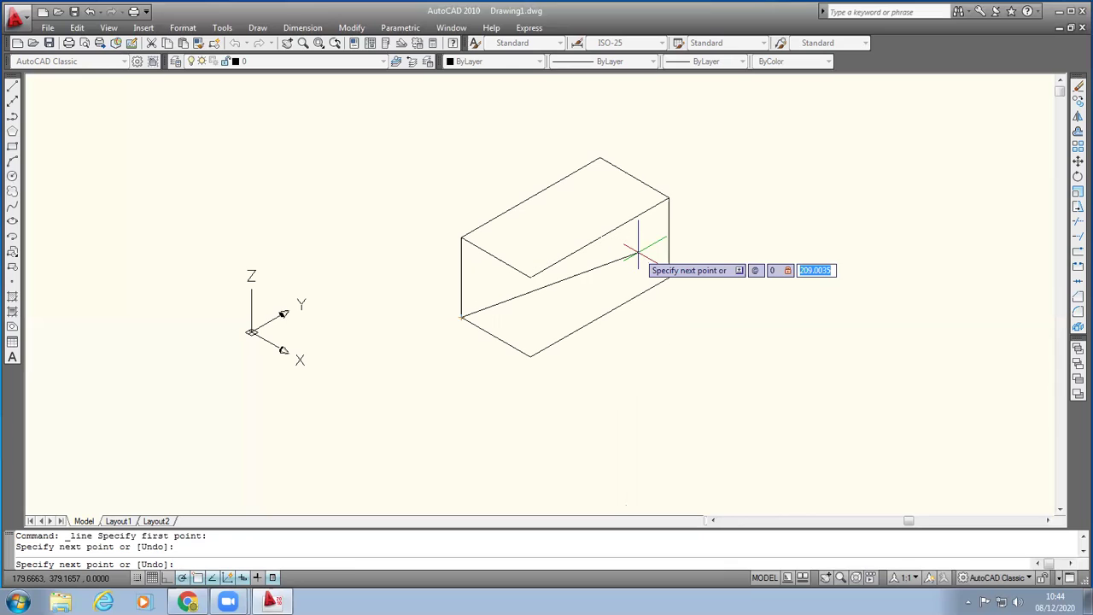
type("200,0")
key("Return")
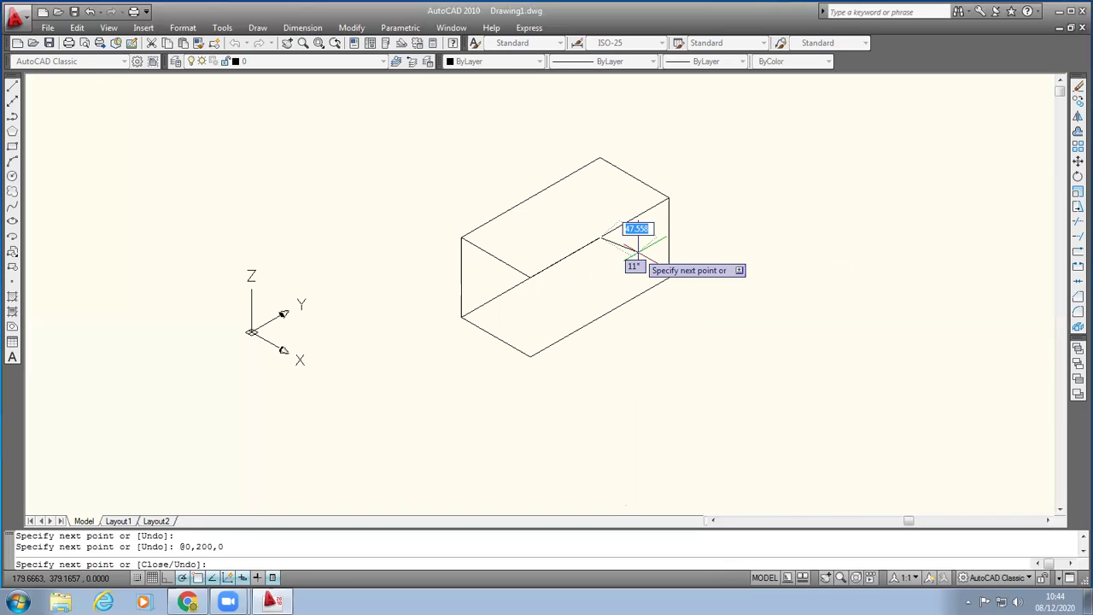
left_click(600, 158)
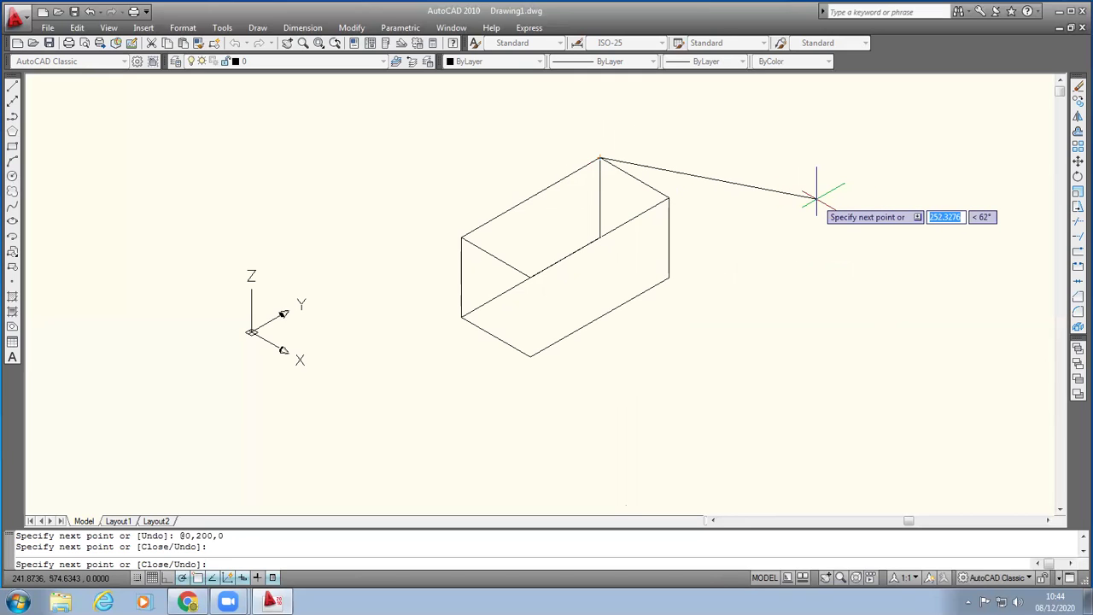
key("Return")
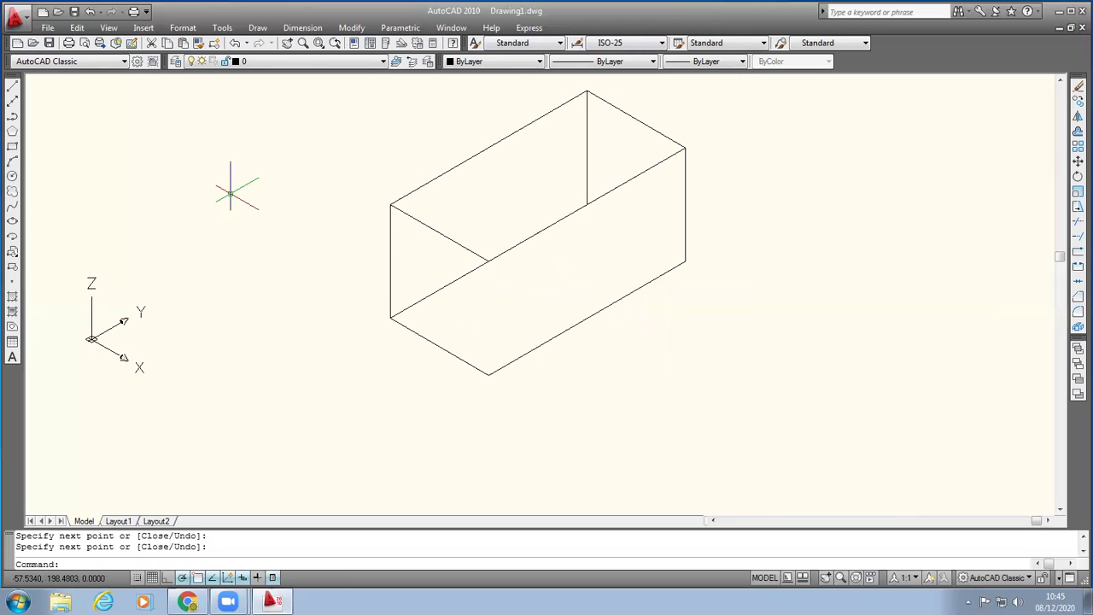
Step: Pan the view left and tilt it with Free Orbit to separate the overlapping edges of the wireframe box
left_click(109, 29)
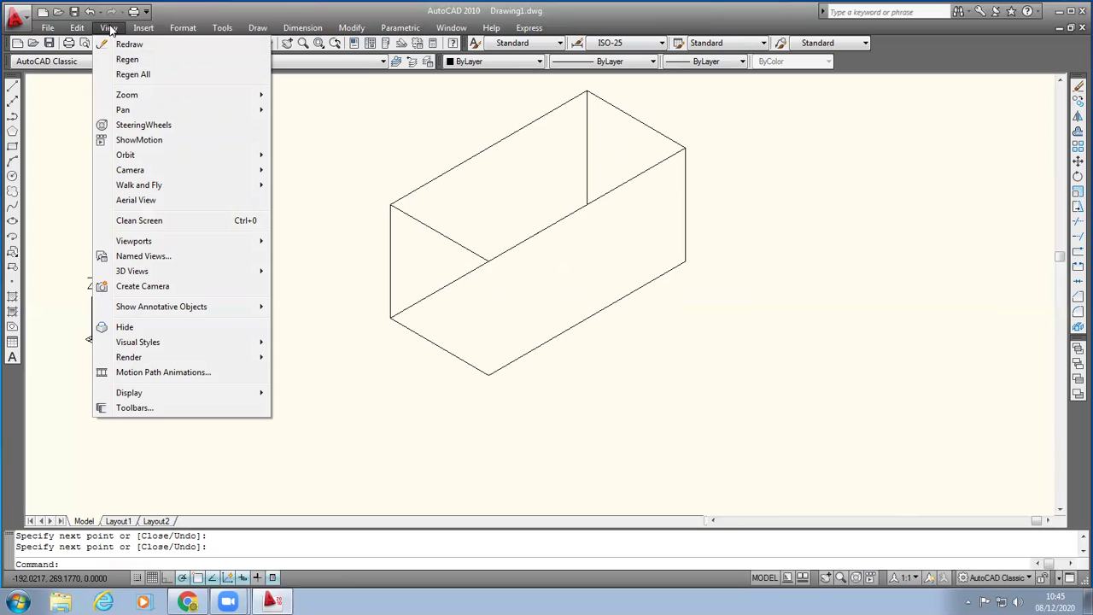
mouse_move(152, 113)
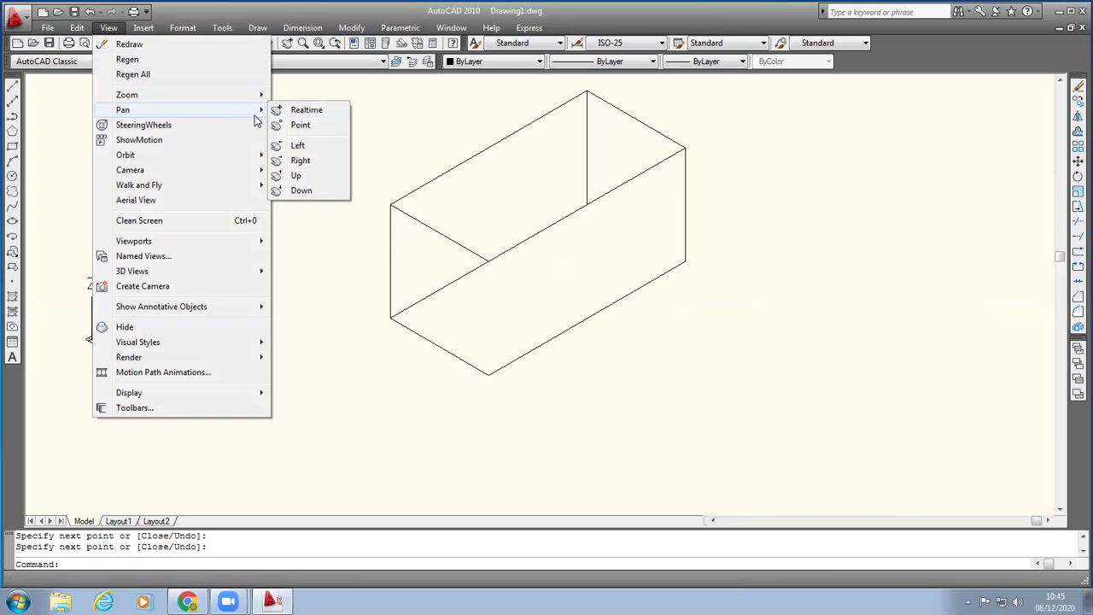
left_click(298, 146)
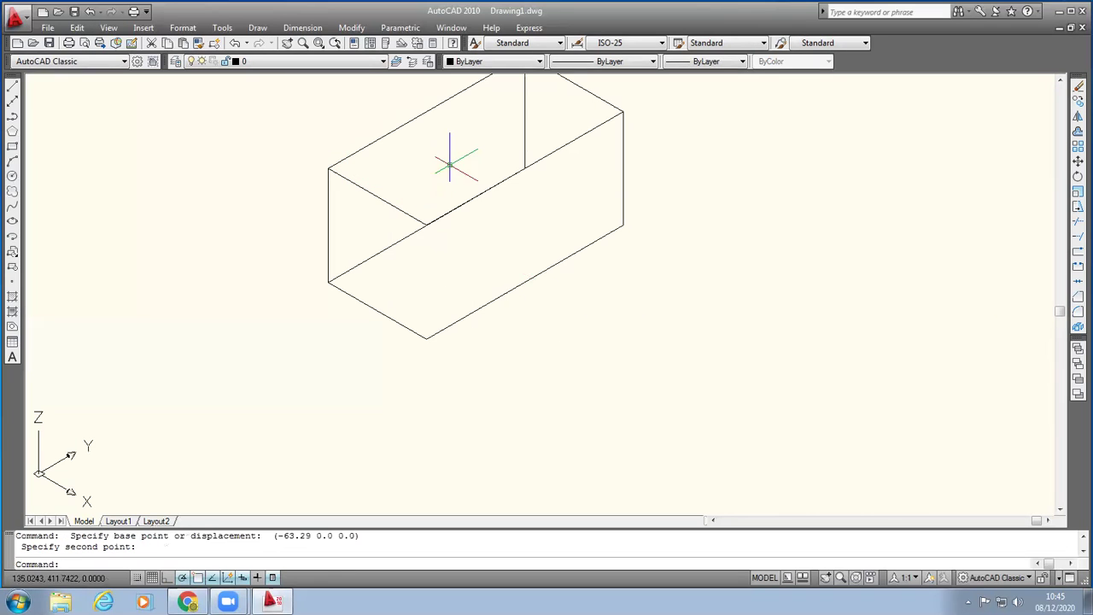
left_click(1060, 80)
left_click(1062, 83)
left_click(110, 27)
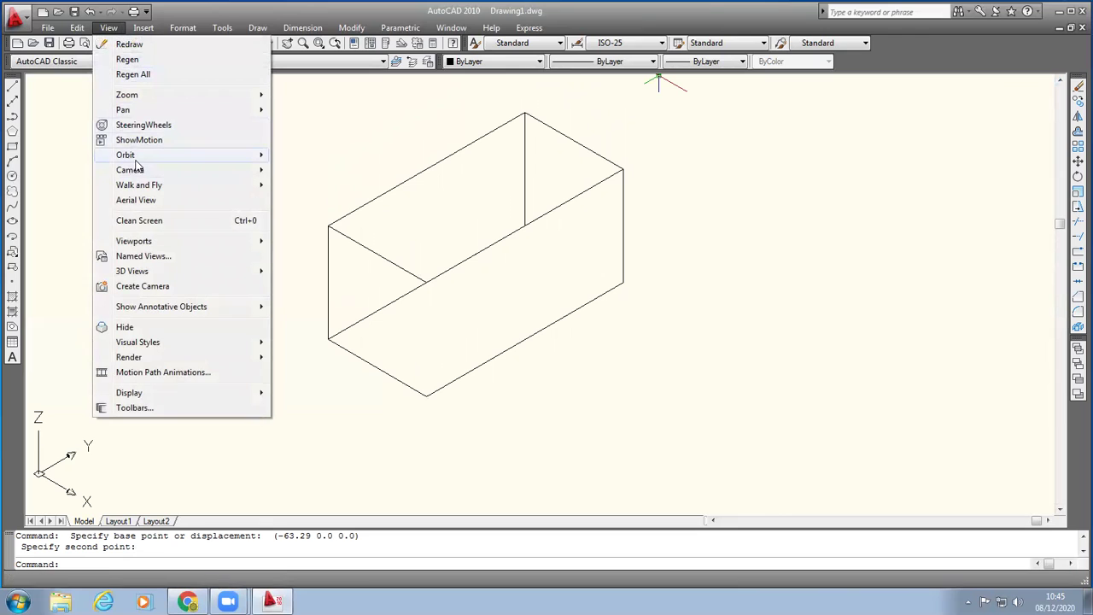
mouse_move(135, 158)
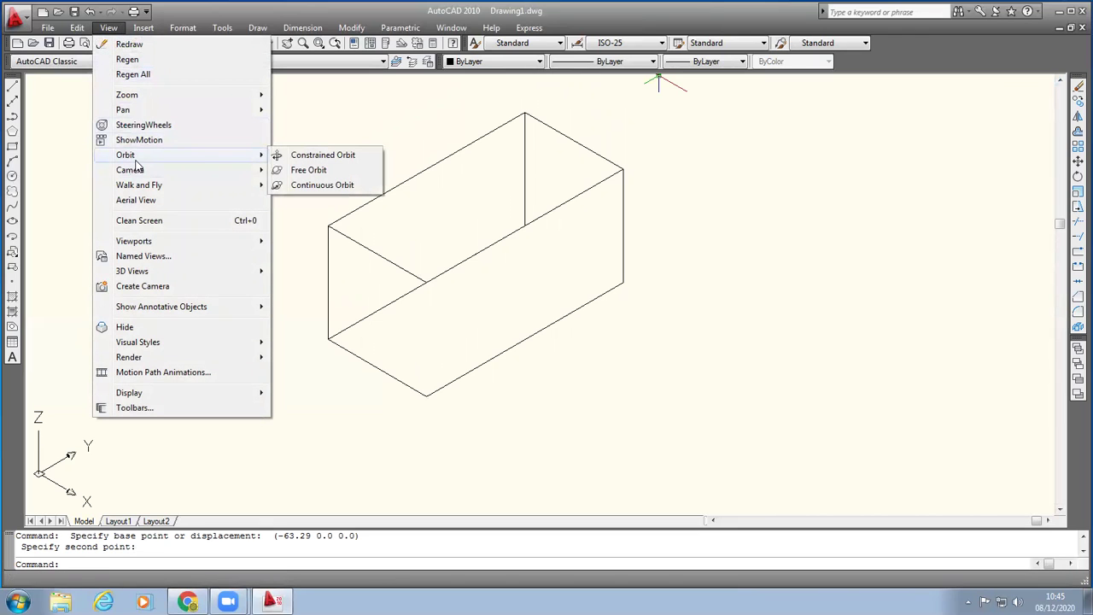
left_click(318, 170)
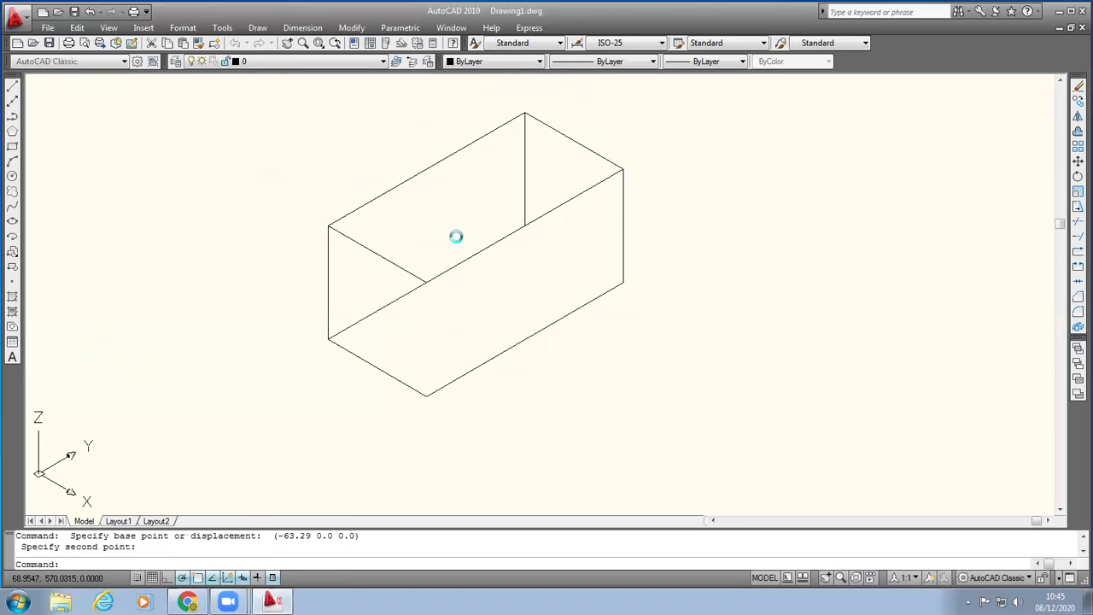
left_click_drag(420, 244, 412, 210)
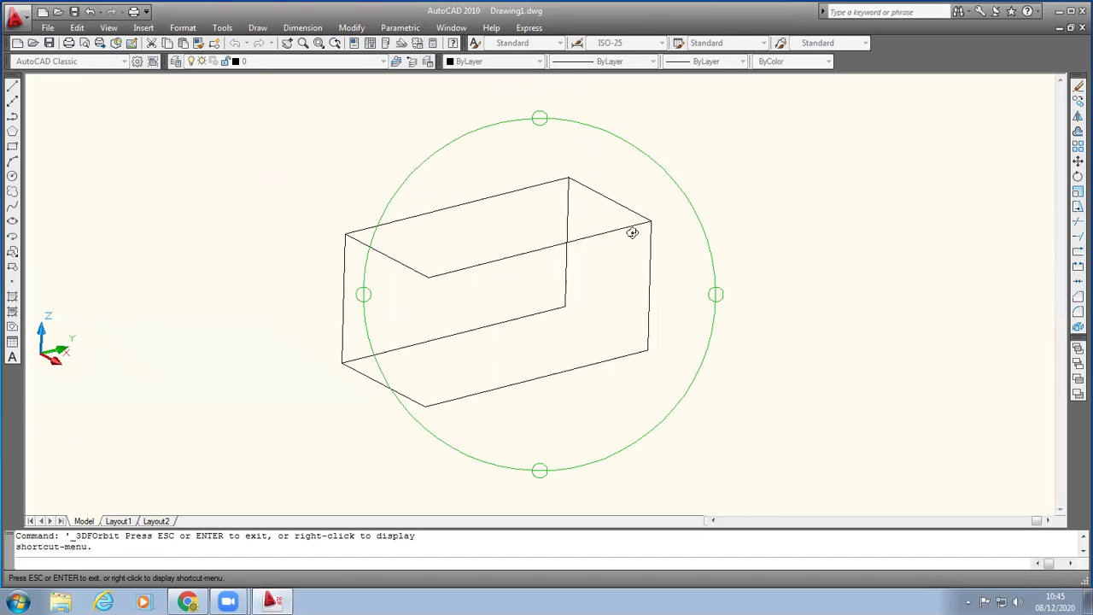
key("Escape")
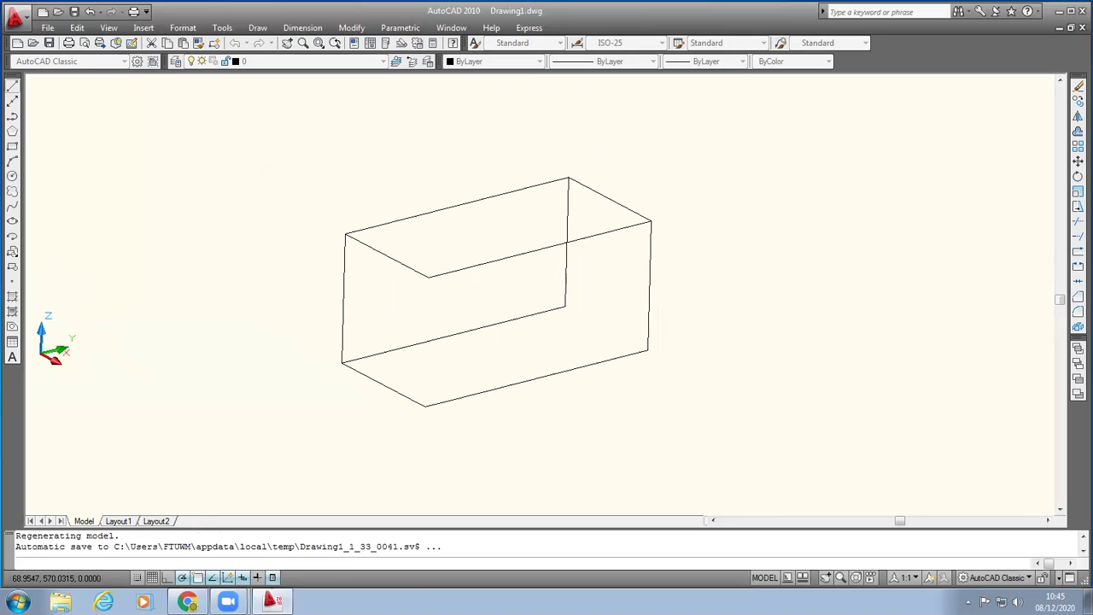
Step: Draw the missing vertical edge at the near corner, from the top face down to the bottom face
left_click(12, 86)
left_click(428, 279)
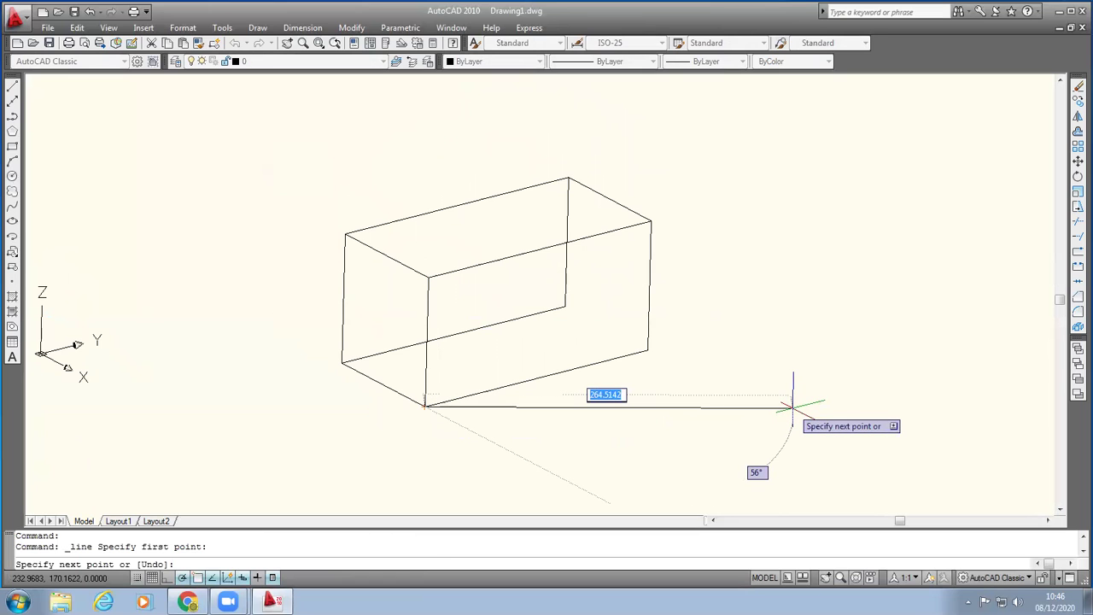
key("Return")
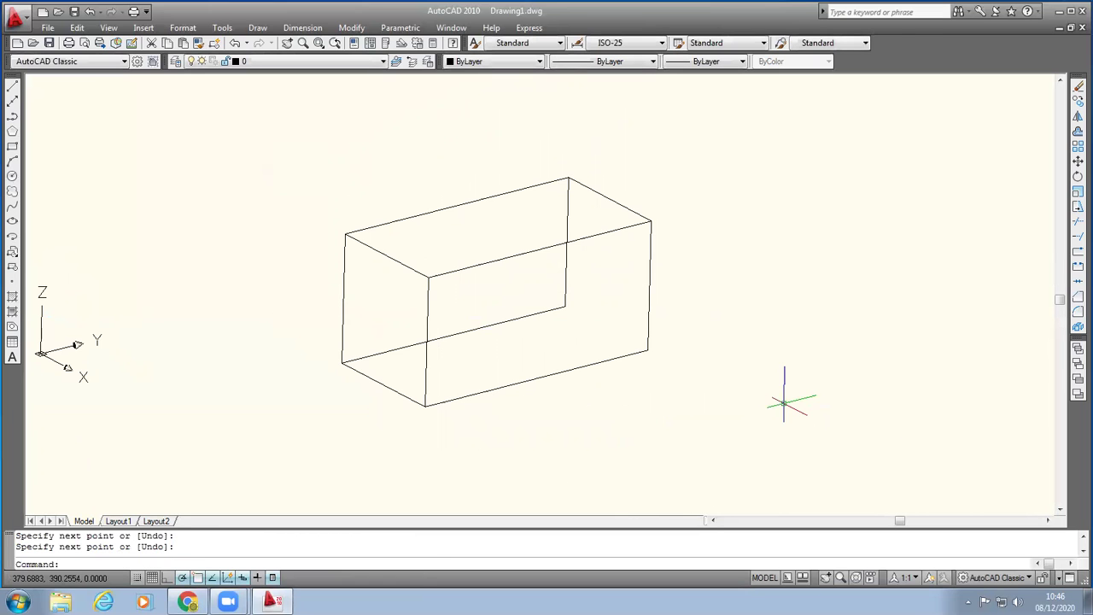
Step: Draw the missing short bottom edge at the far end of the box, joining the two lower corners
left_click(12, 87)
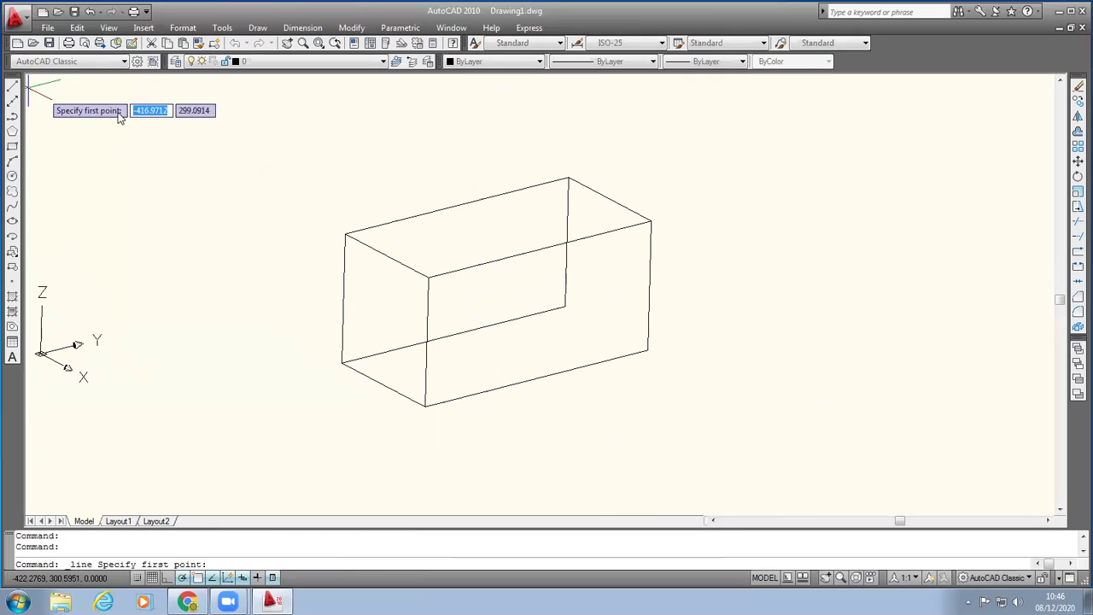
left_click(565, 306)
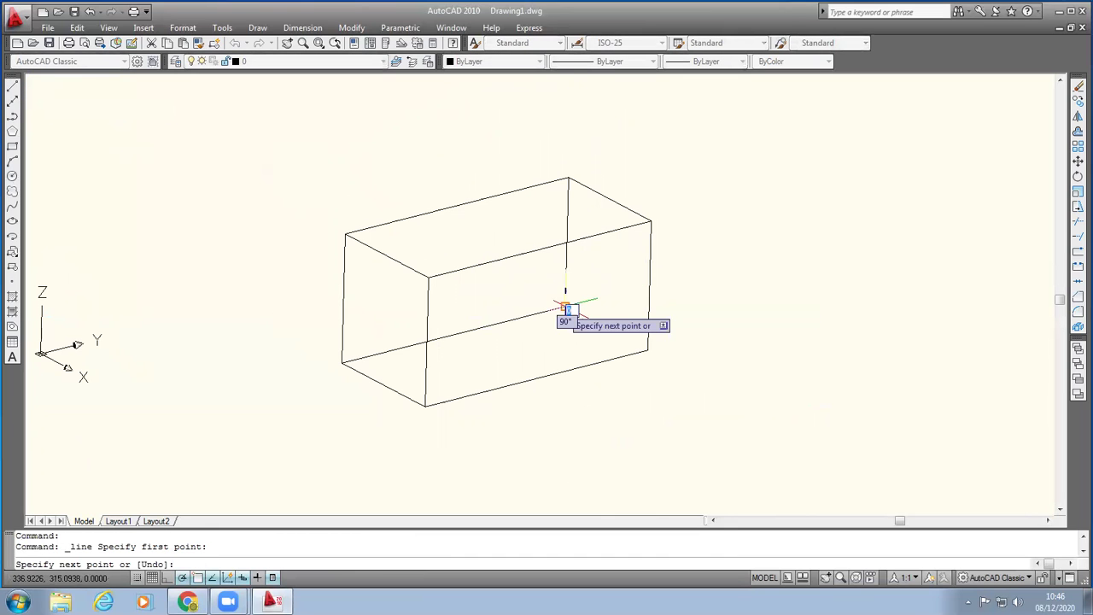
left_click(648, 351)
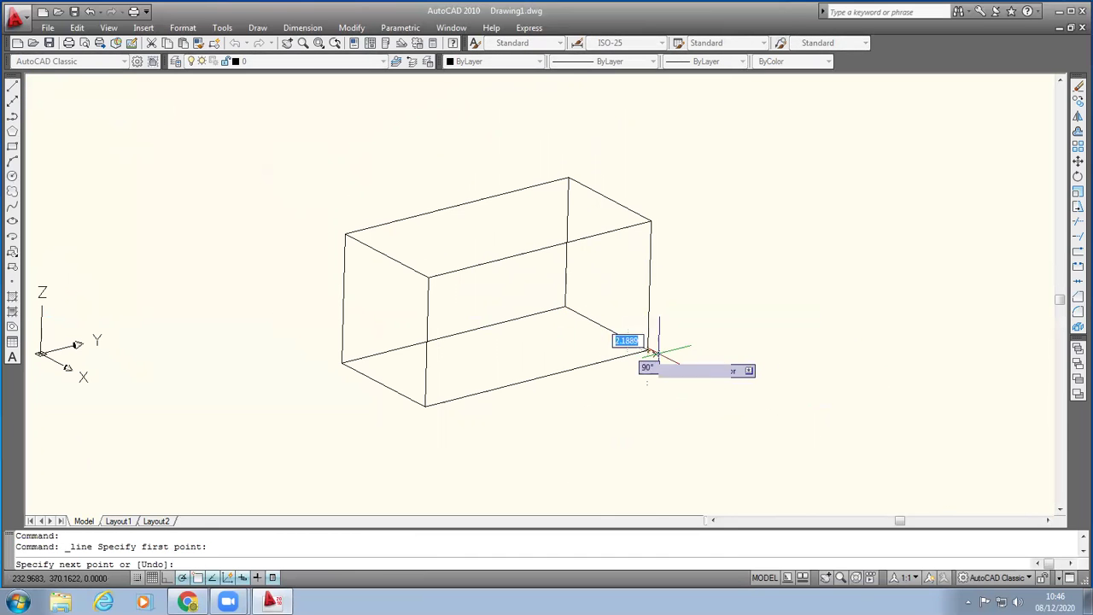
key("Return")
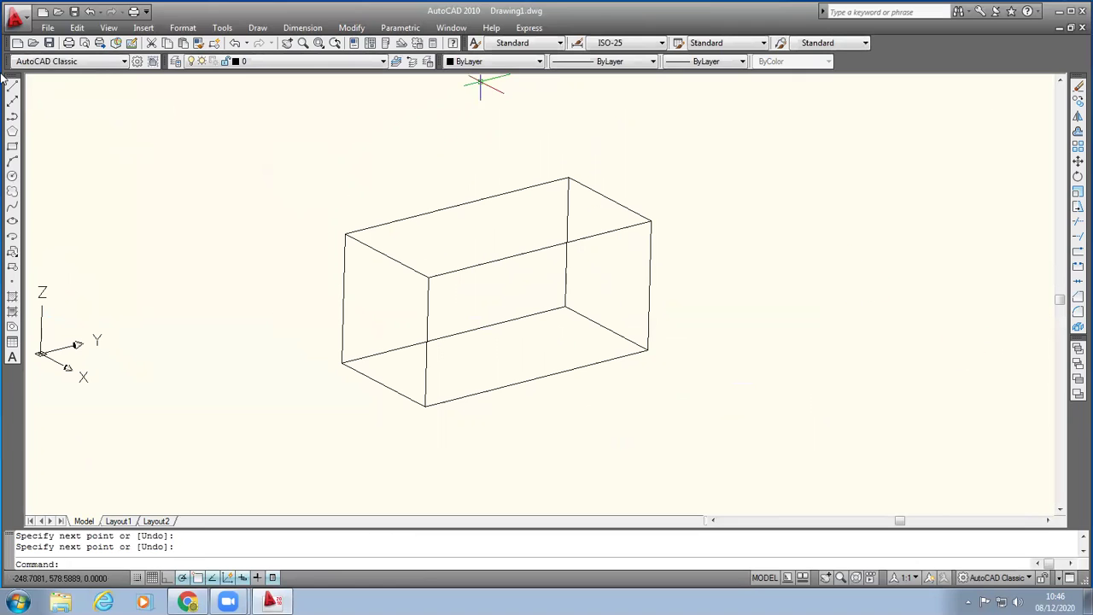
Step: Examine the wireframe box from several angles with Free Orbit
left_click(111, 30)
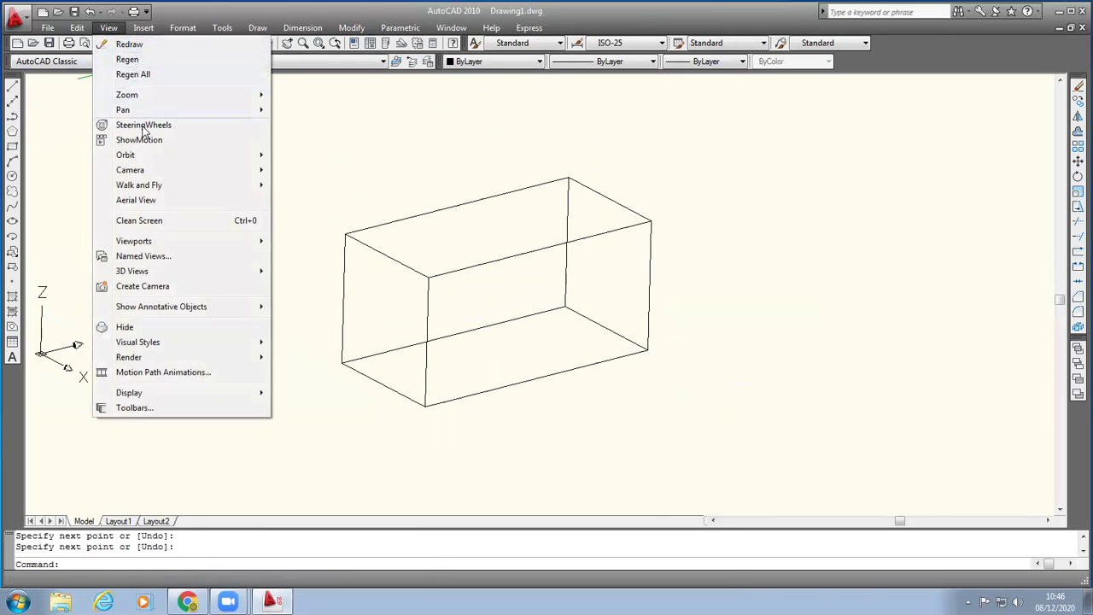
mouse_move(251, 155)
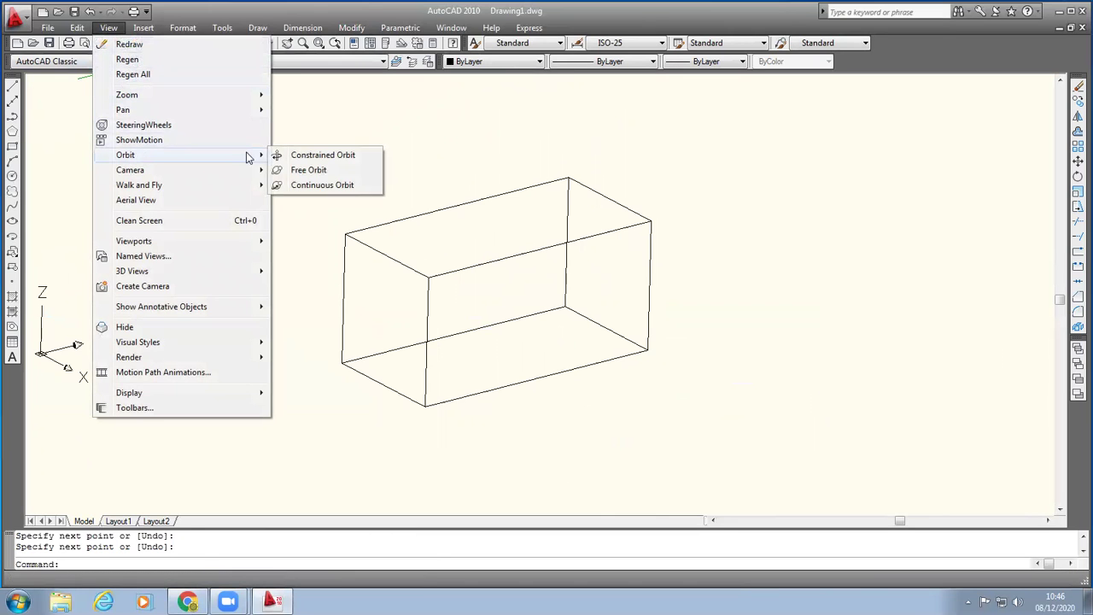
left_click(309, 170)
left_click_drag(478, 275, 516, 383)
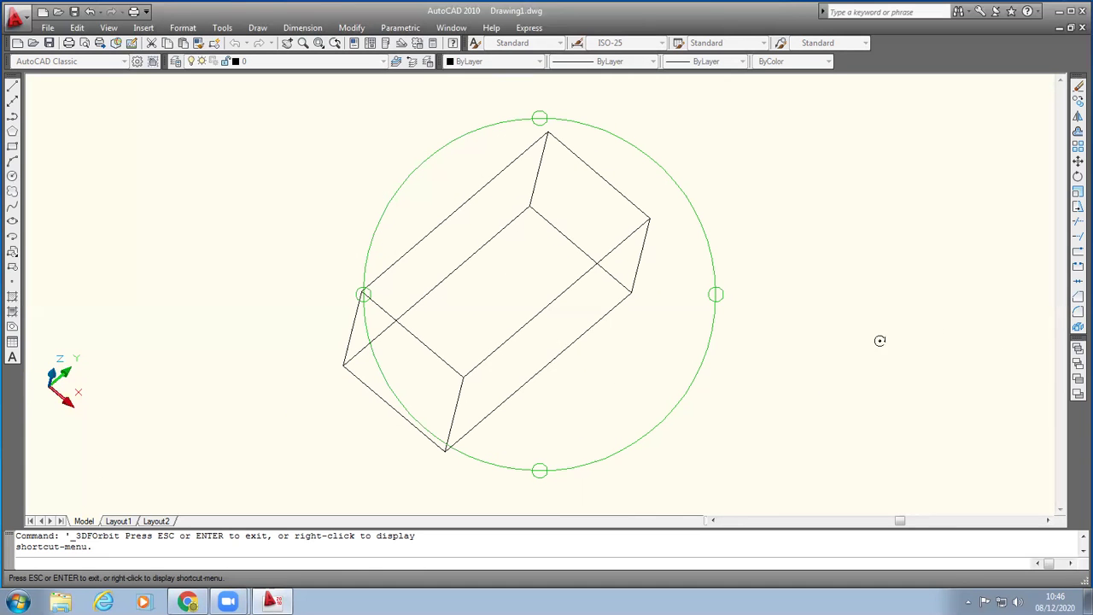
left_click_drag(459, 359, 434, 230)
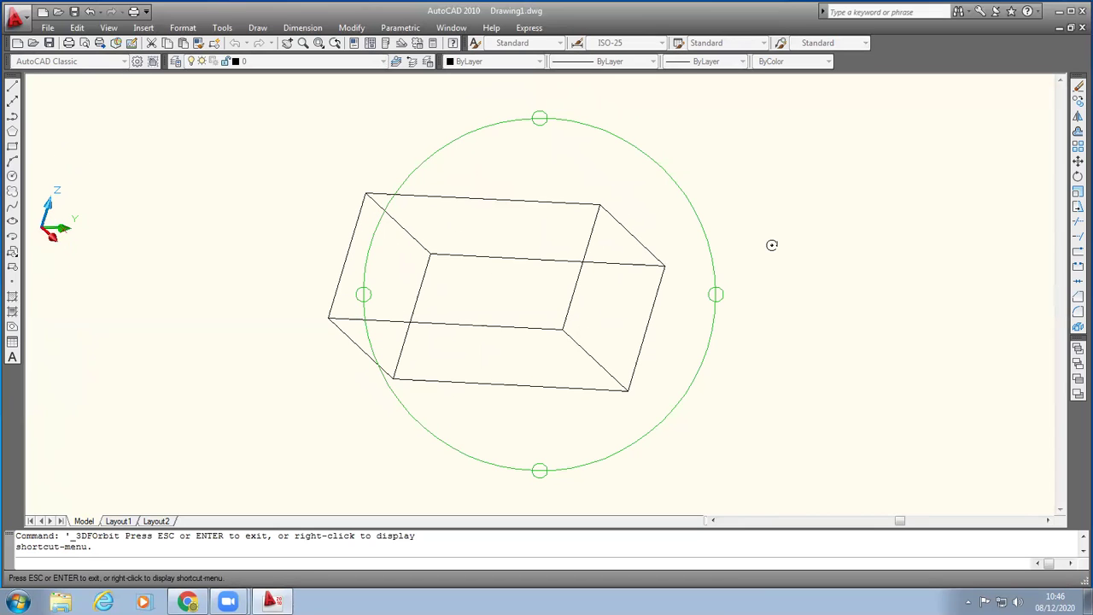
Step: Restore the SE Isometric view
left_click(109, 27)
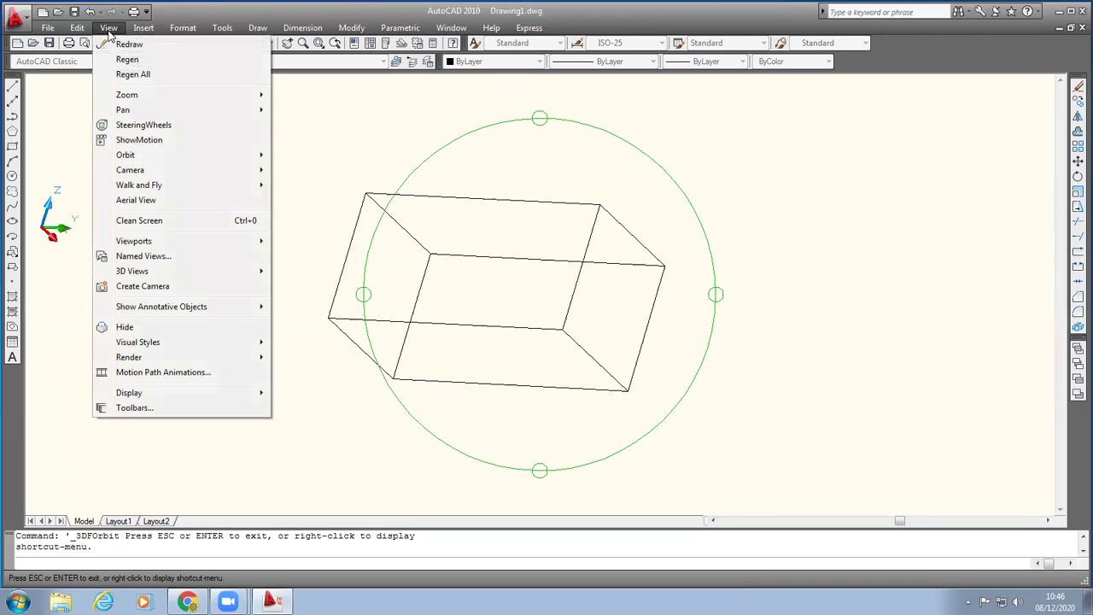
mouse_move(149, 275)
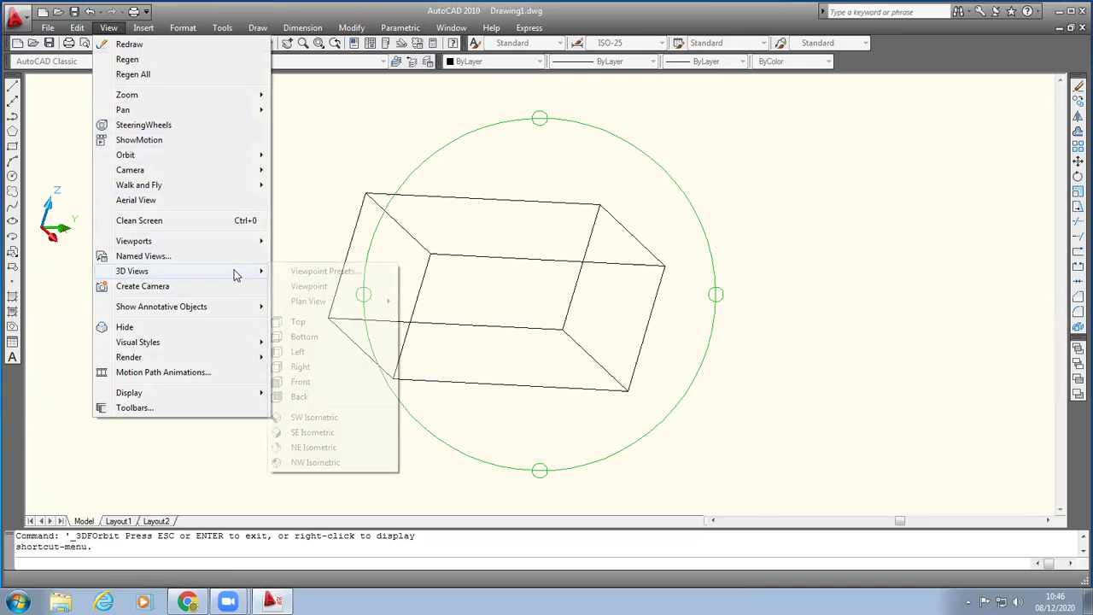
left_click(310, 433)
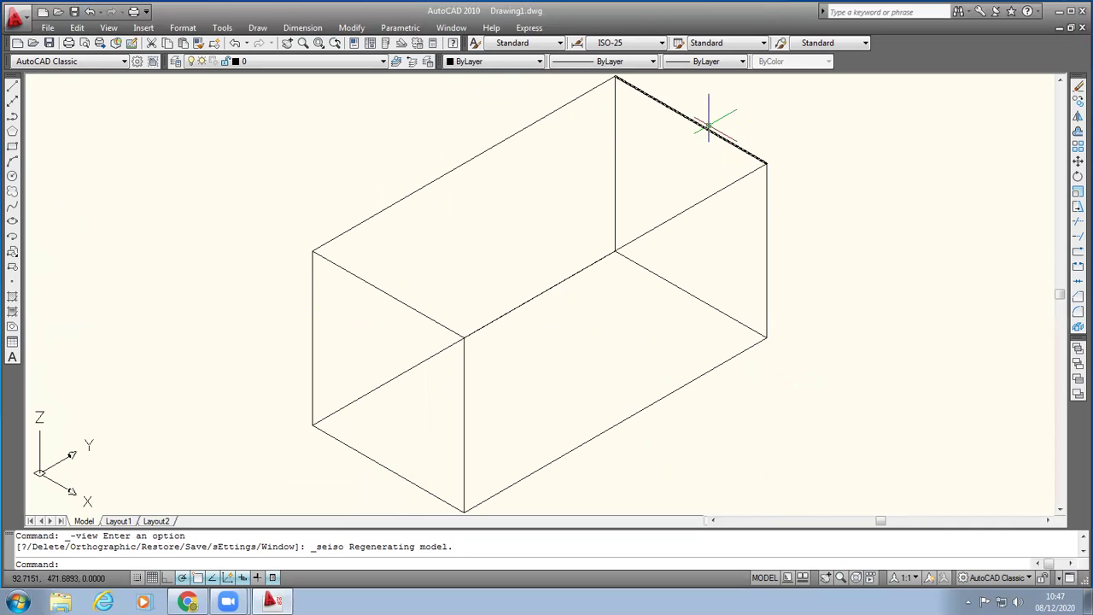
Step: Select all the lines of the wireframe box with a selection window and erase them
scroll(772, 224, "down", 2)
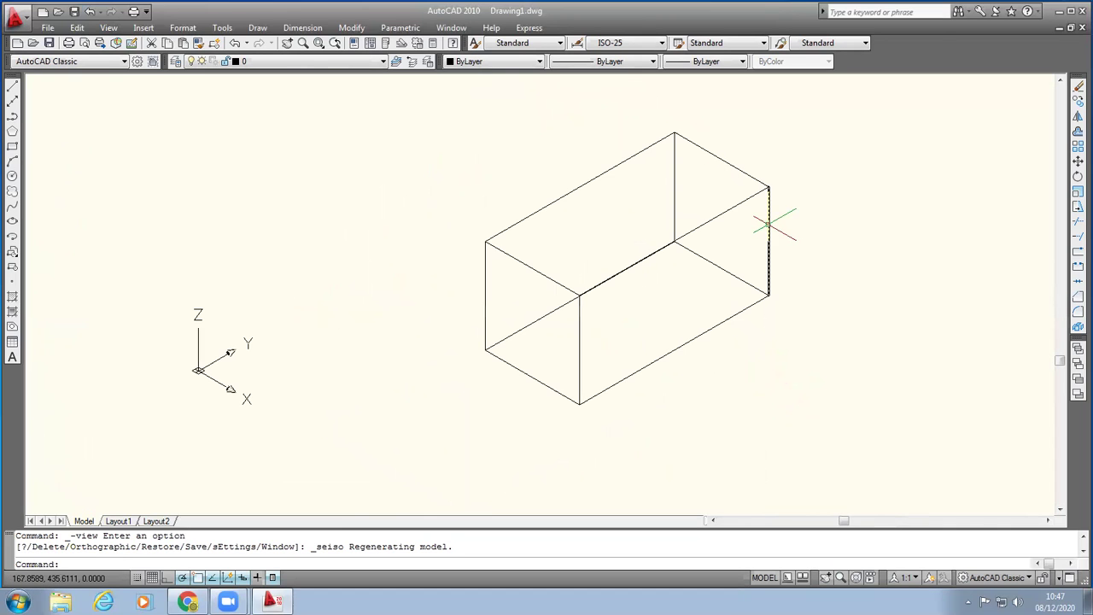
mouse_move(770, 223)
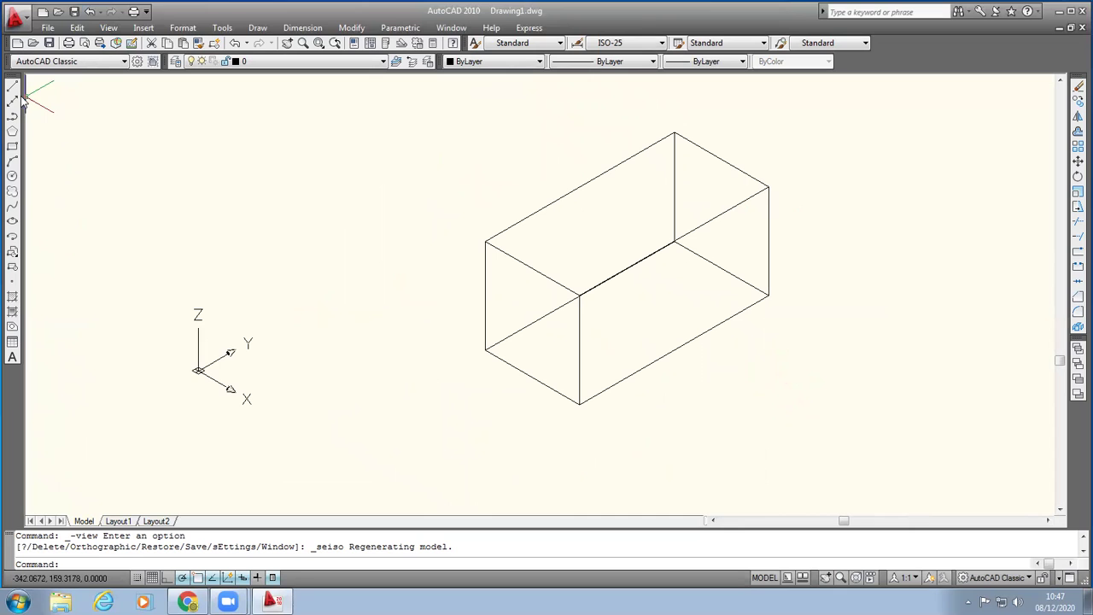
left_click(389, 121)
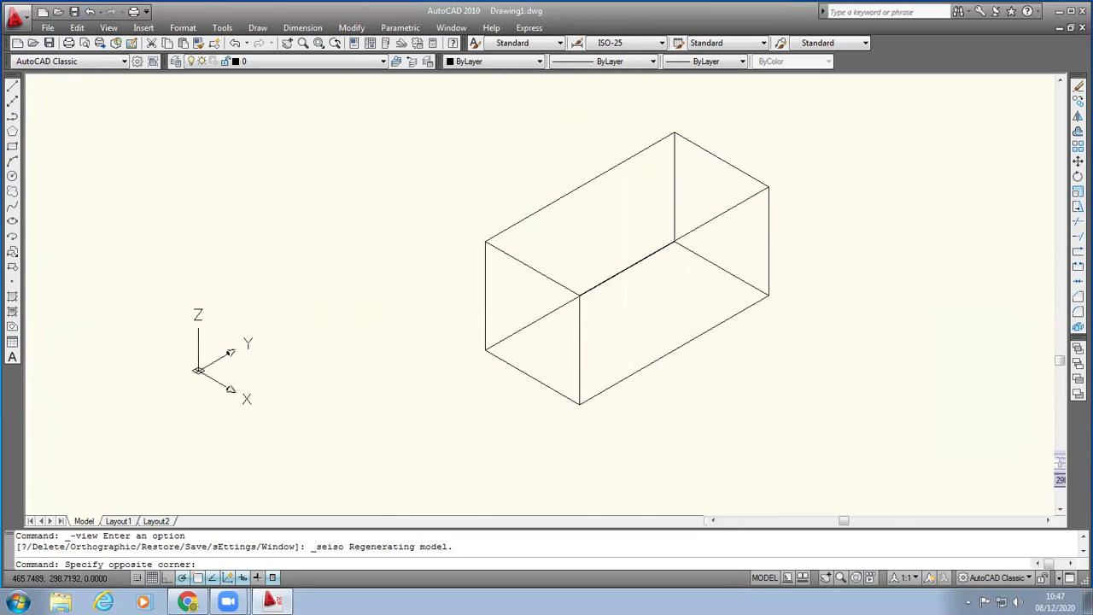
left_click(923, 462)
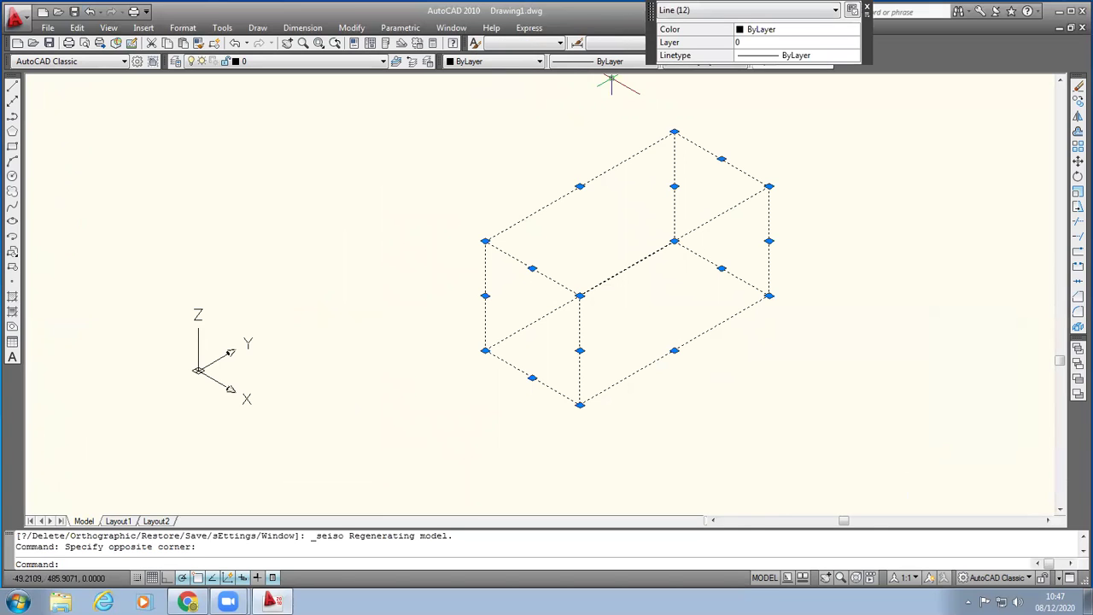
key("Delete")
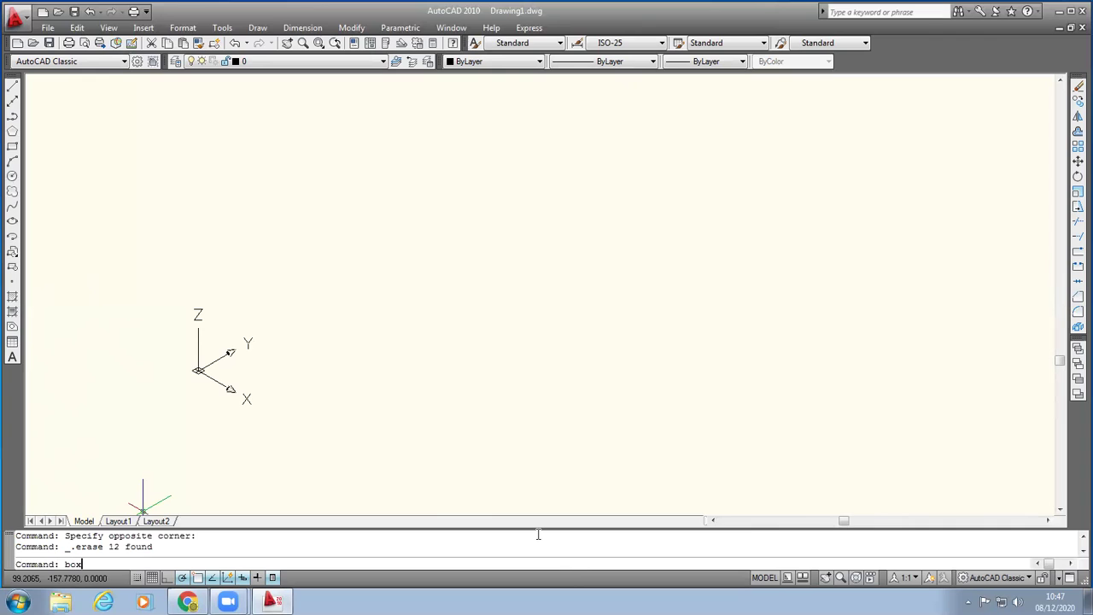
key("Return")
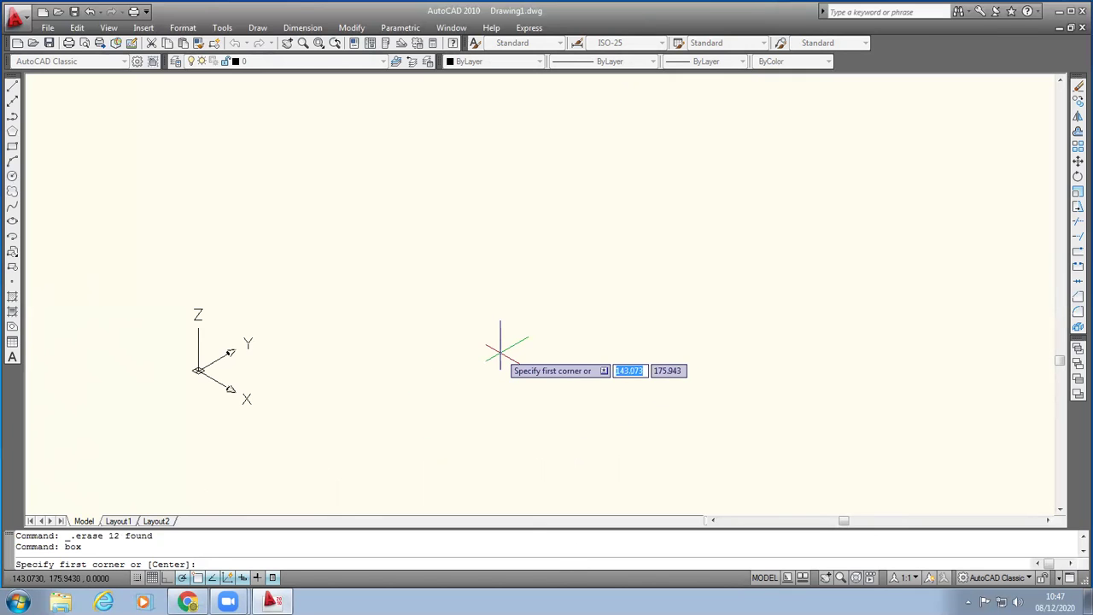
left_click(479, 318)
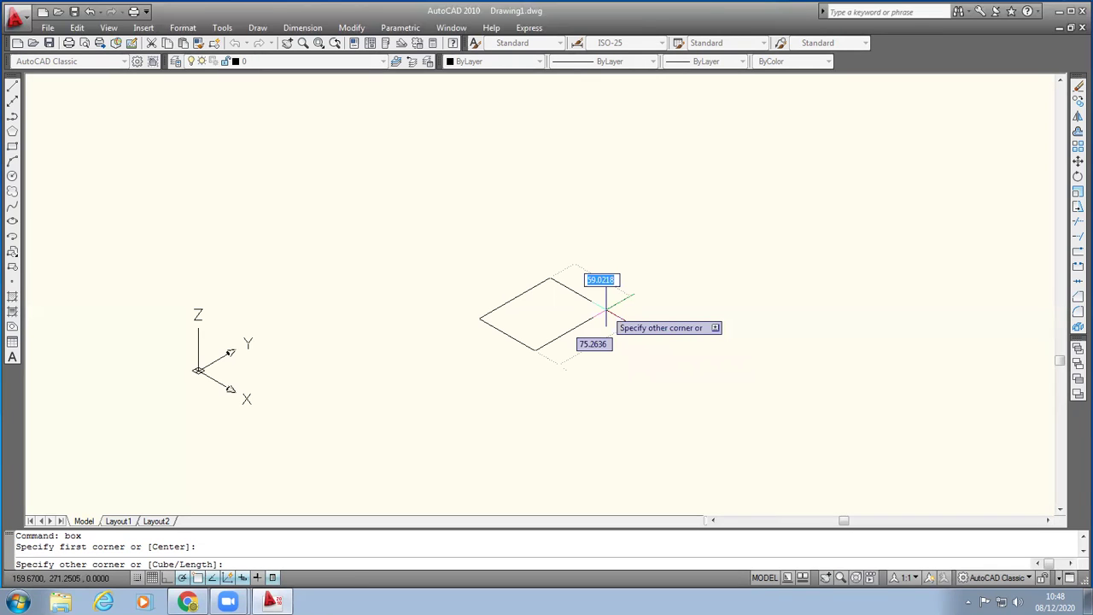
type("@")
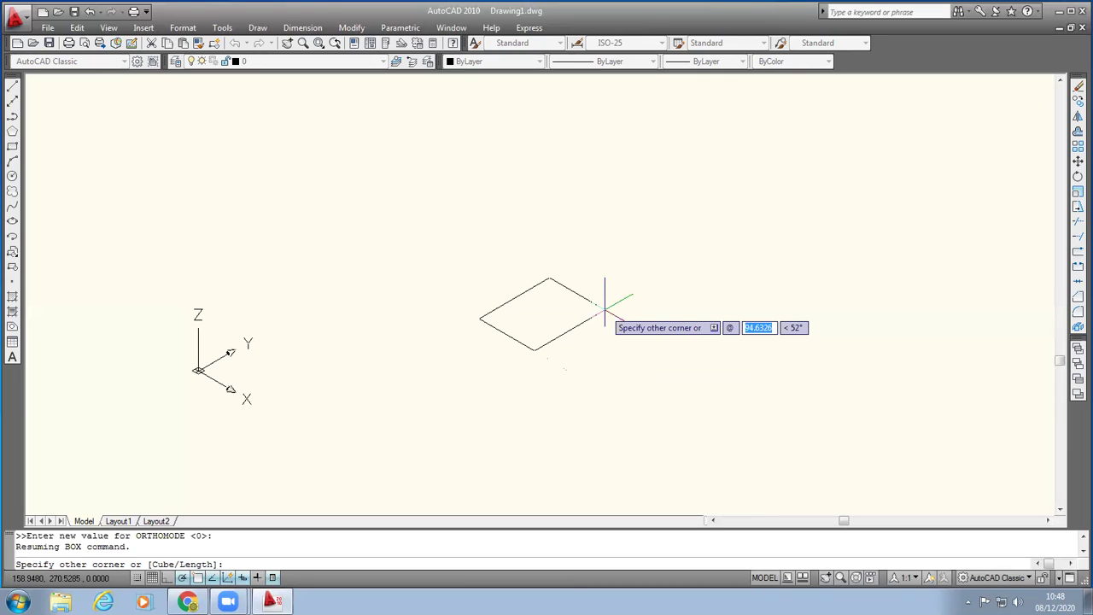
type("100")
key("Tab")
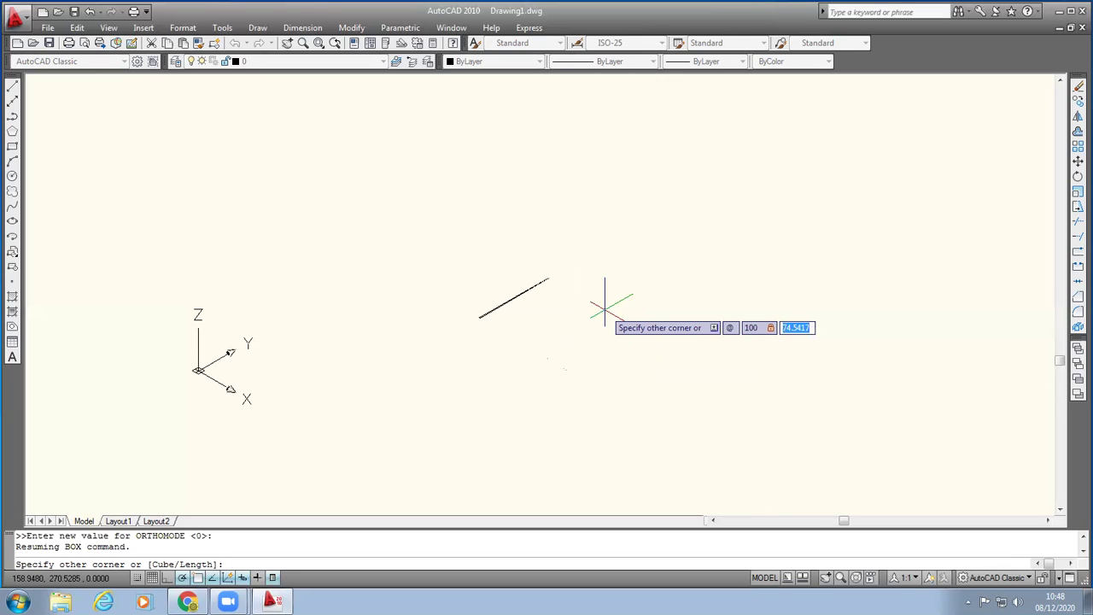
type("200")
key("Return")
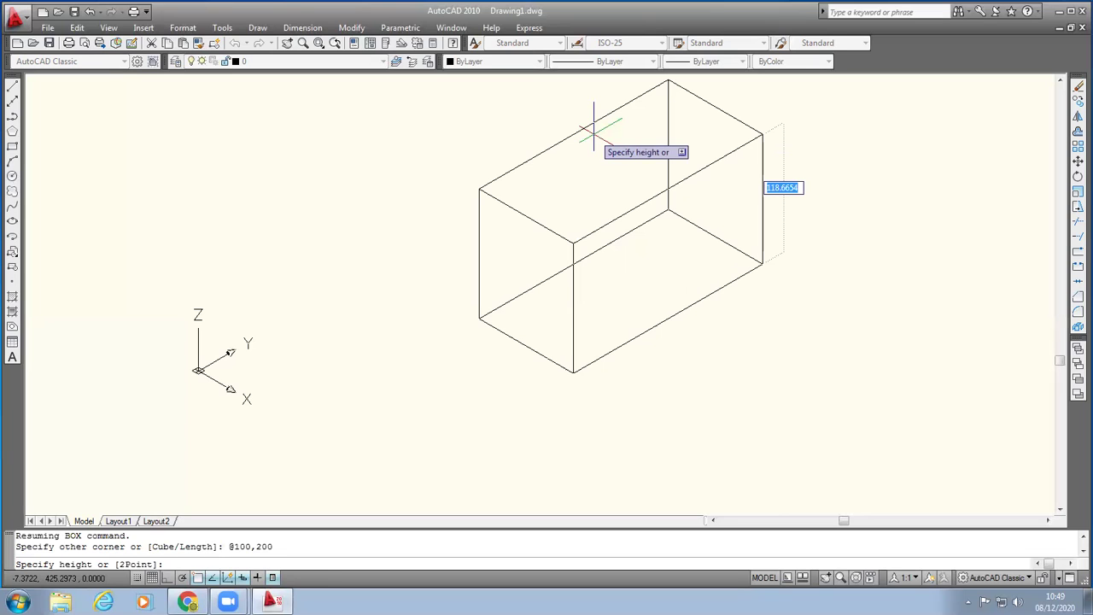
type("250")
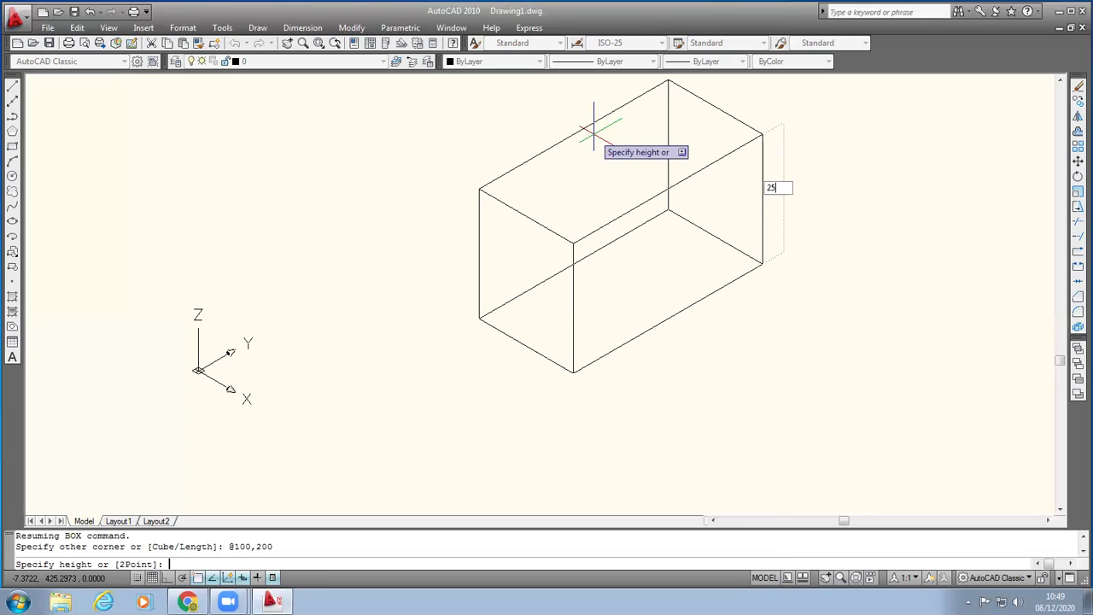
key("Return")
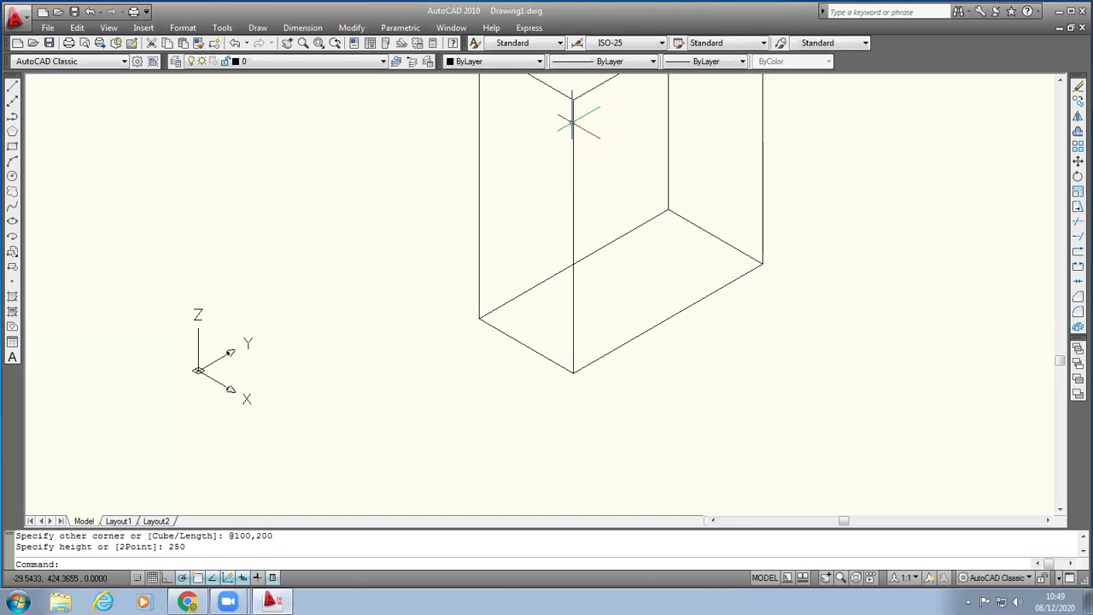
scroll(817, 129, "down", 2)
left_click(1060, 80)
left_click_drag(1060, 79, 1060, 79)
scroll(884, 217, "up", 2)
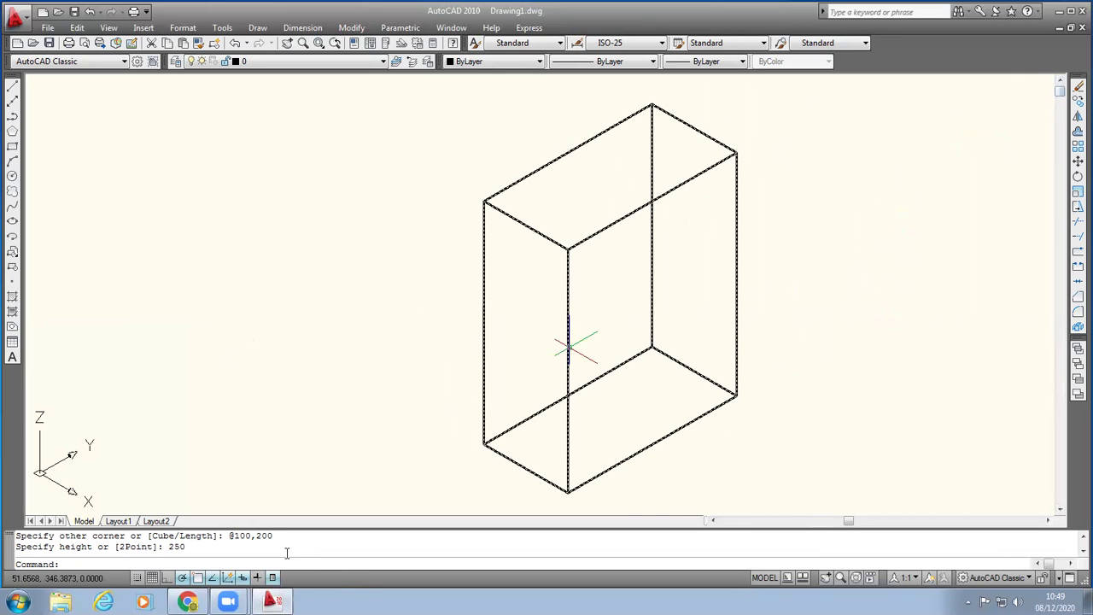
type("box")
key("Return")
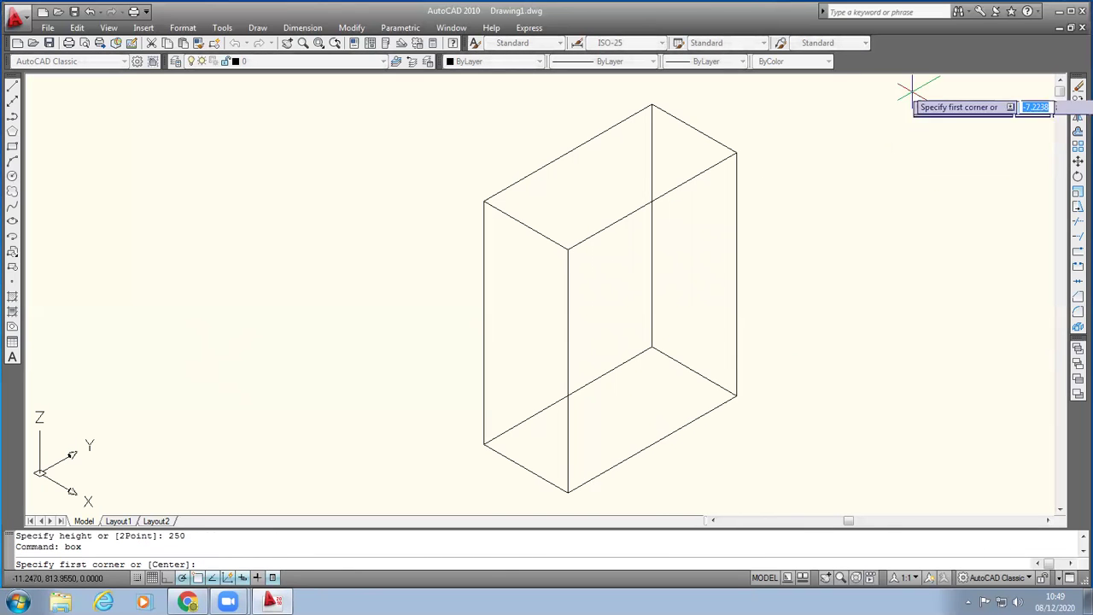
scroll(824, 83, "up", 2)
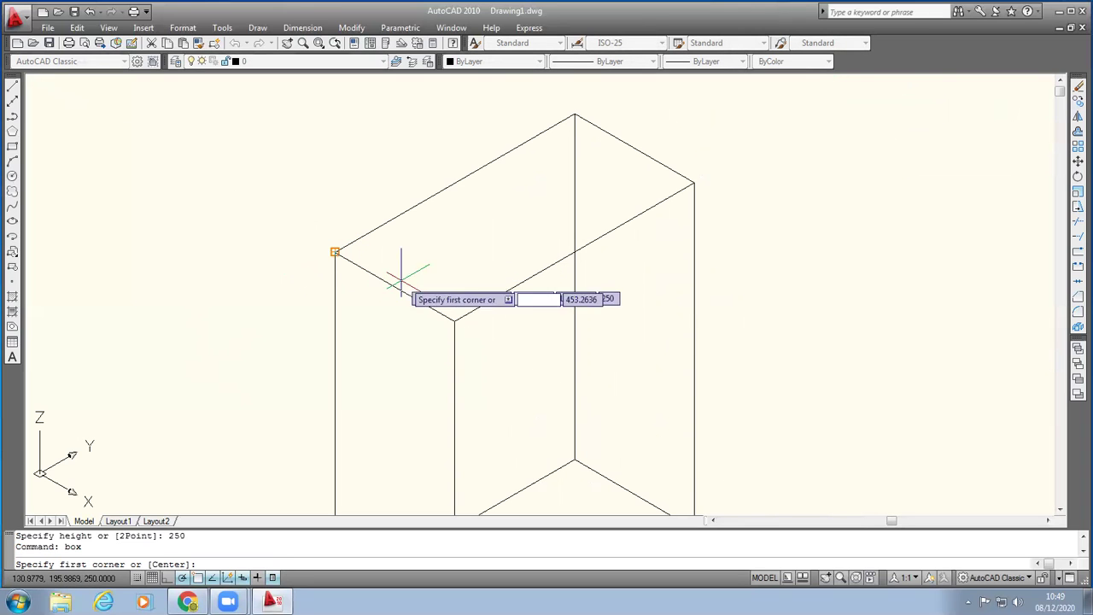
left_click(334, 252)
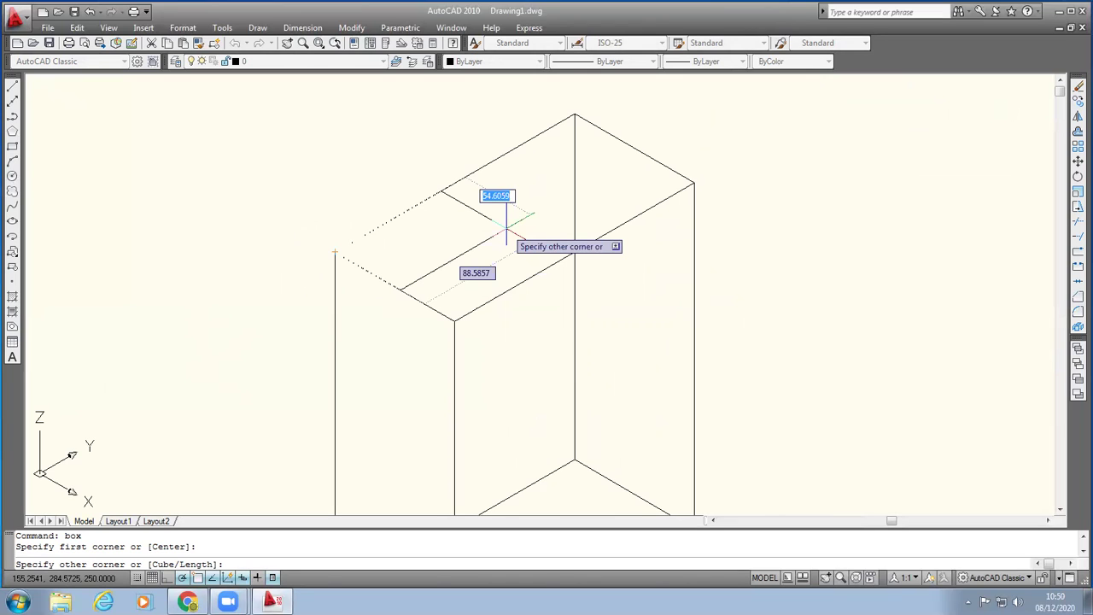
type("@")
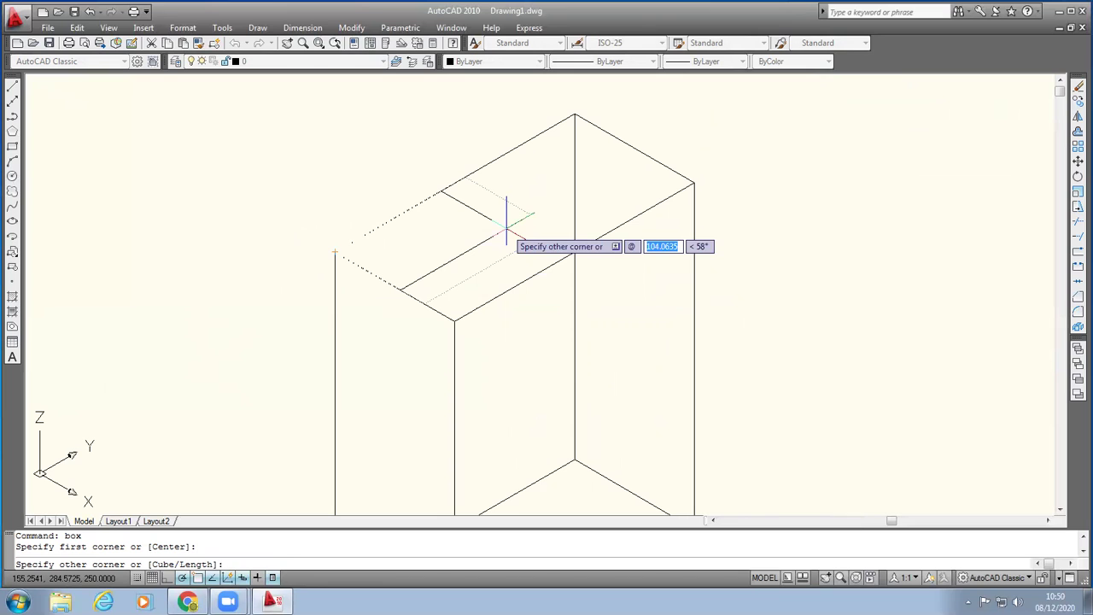
type("50")
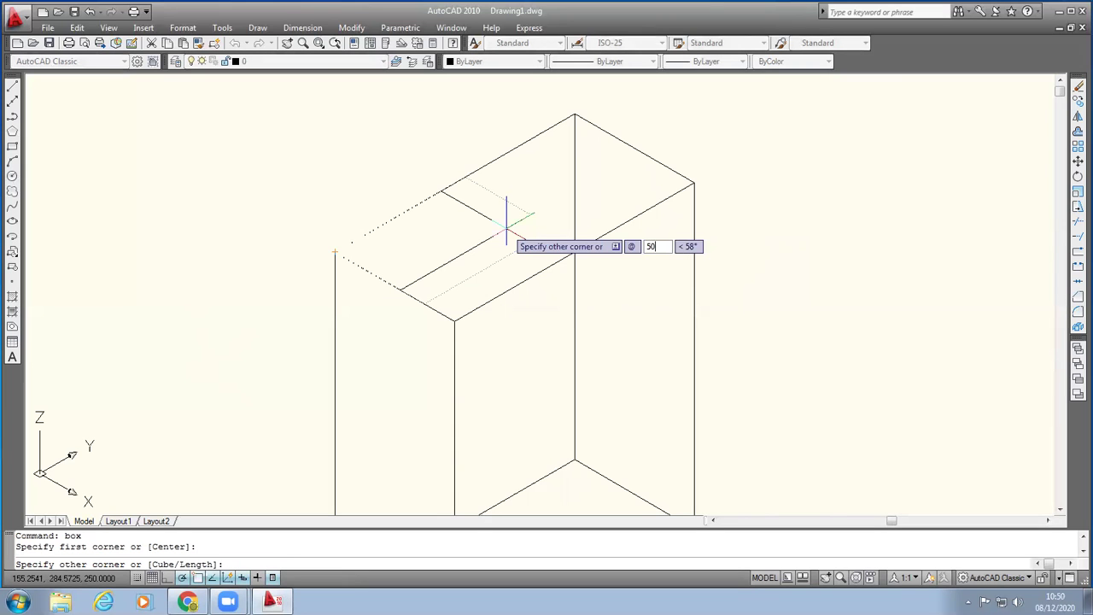
type(",")
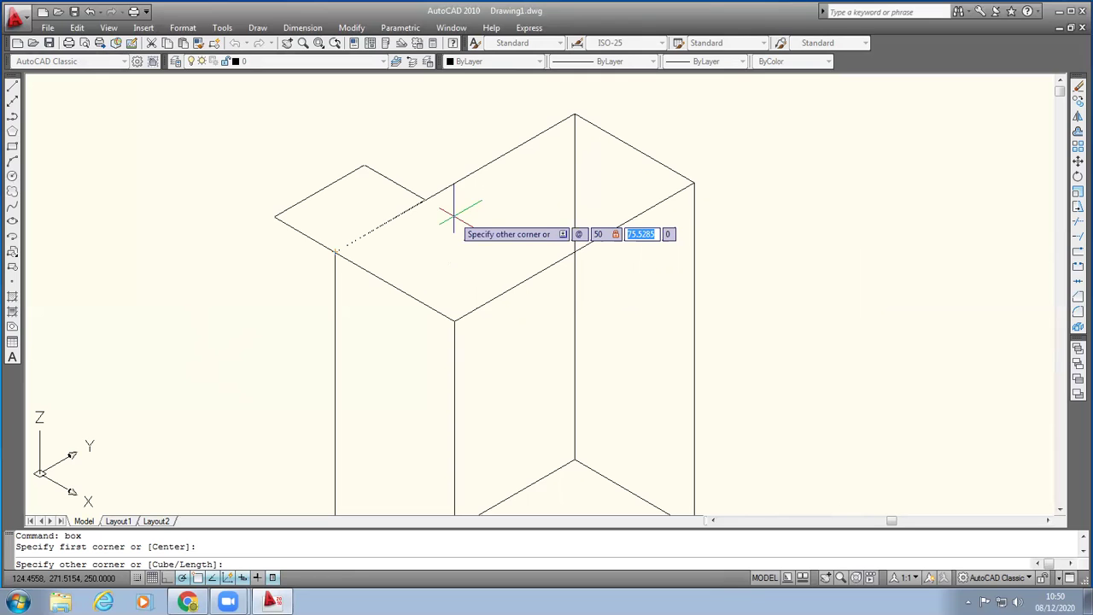
key("Escape")
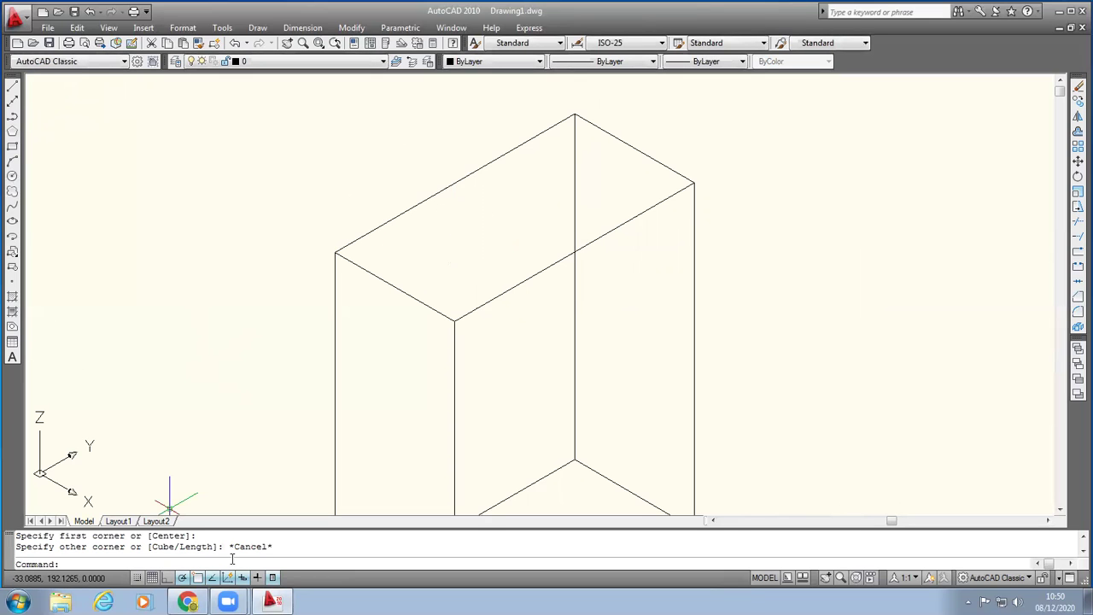
type("box")
key("Return")
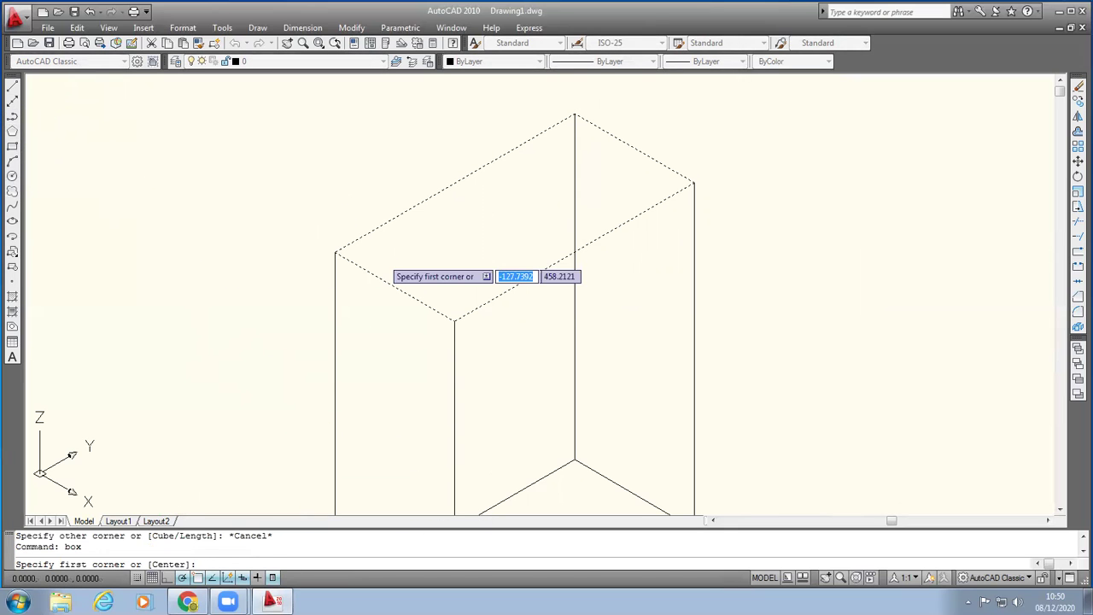
left_click(335, 252)
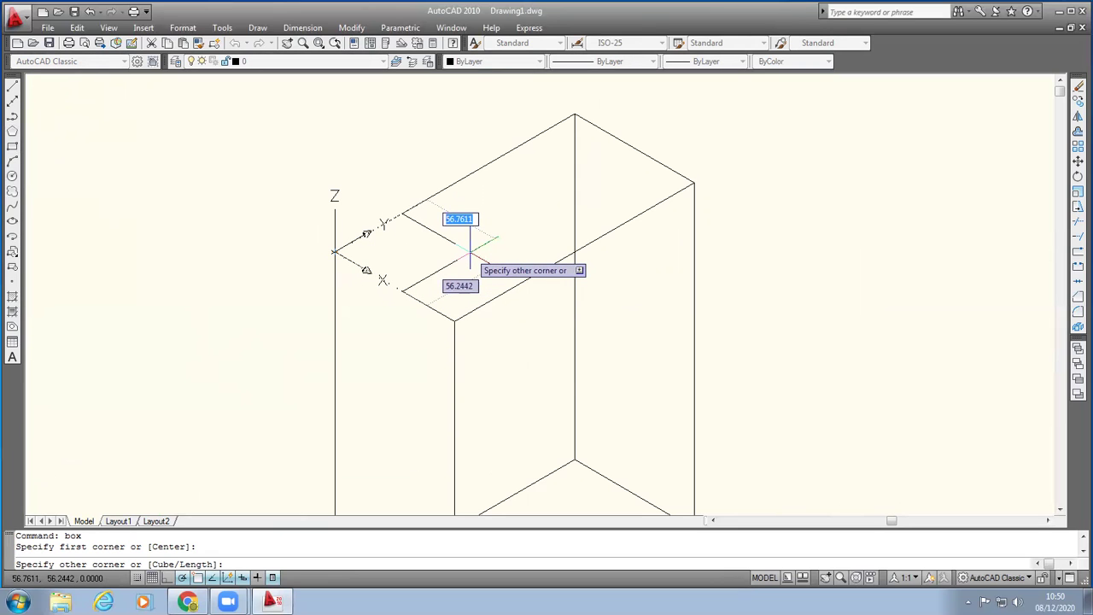
type("@50")
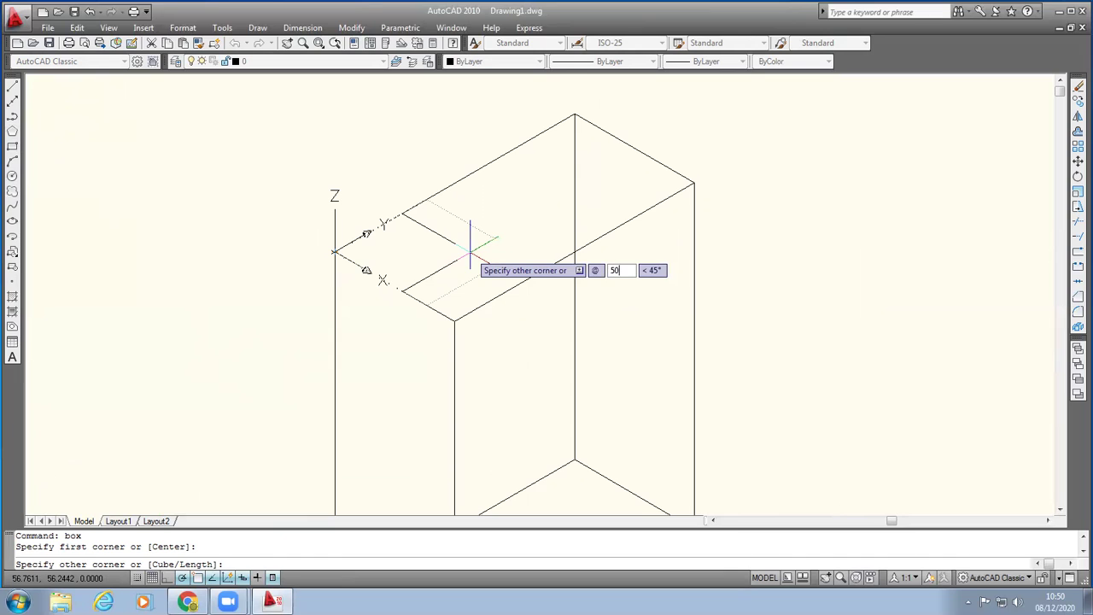
type(",")
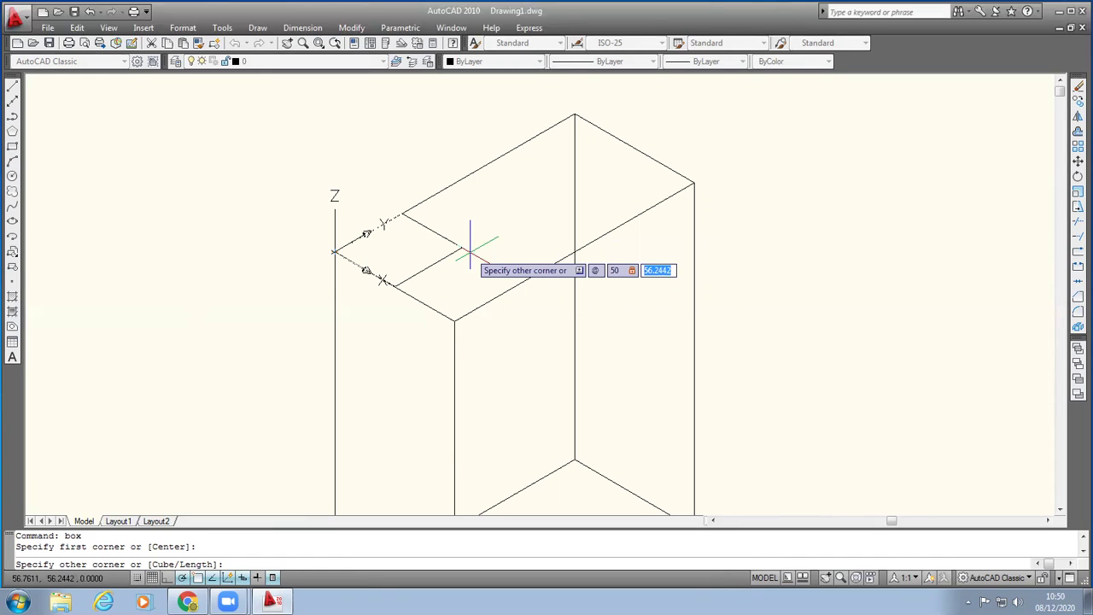
type("100")
key("Return")
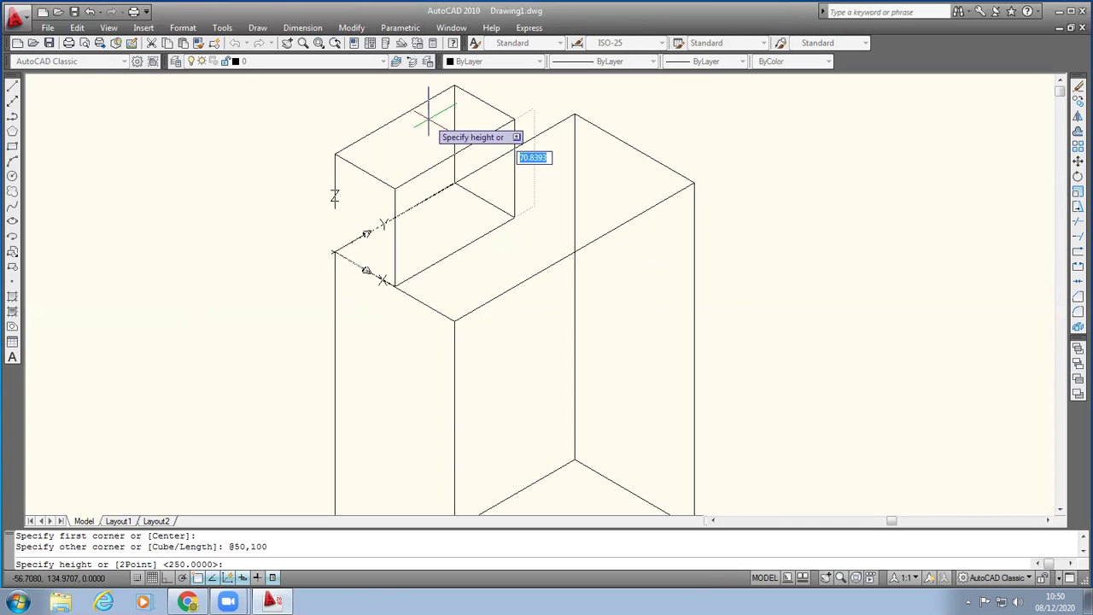
type("100")
key("Return")
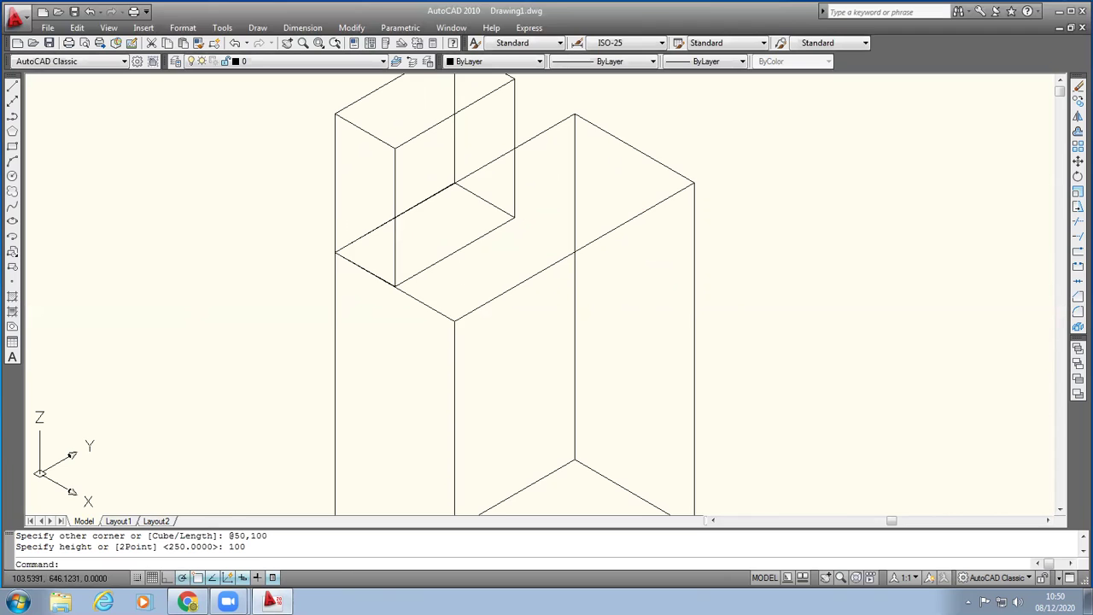
scroll(759, 342, "down", 2)
left_click(1060, 509)
left_click(1048, 520)
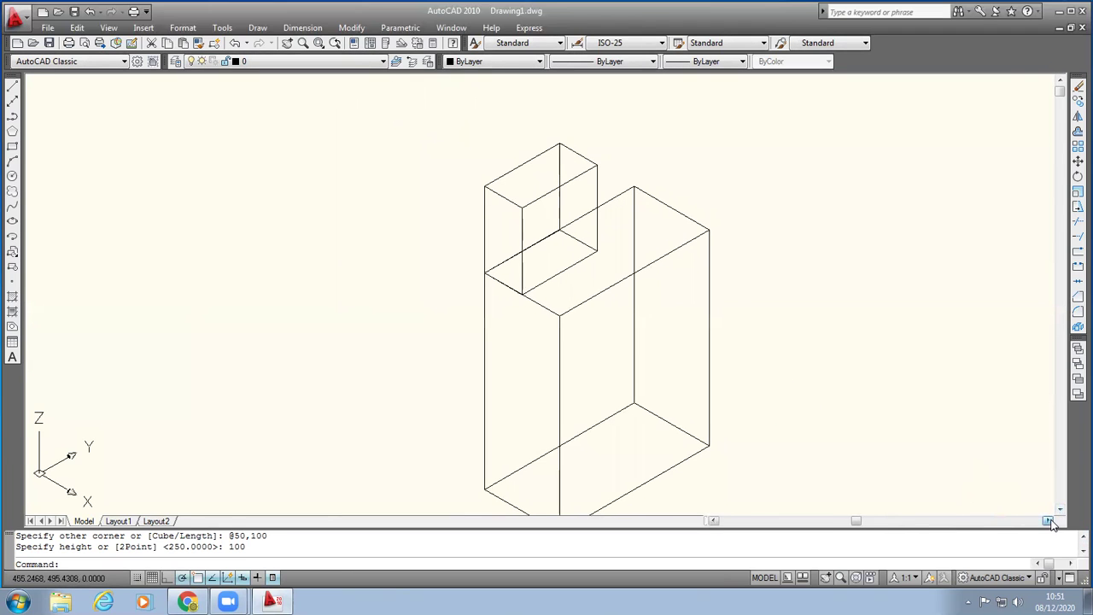
left_click(1049, 520)
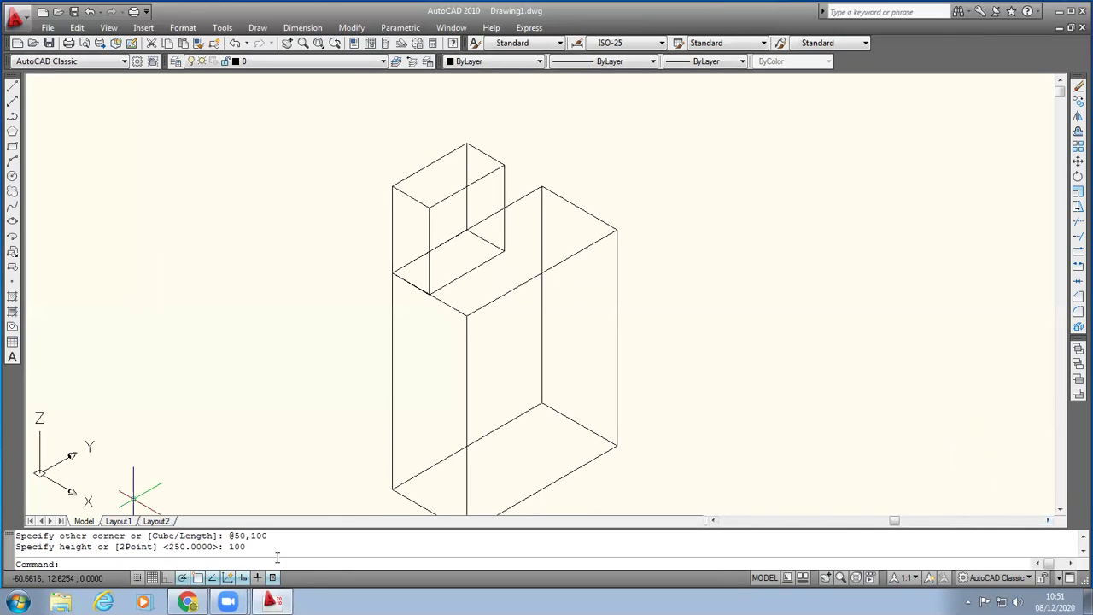
type("box")
key("Return")
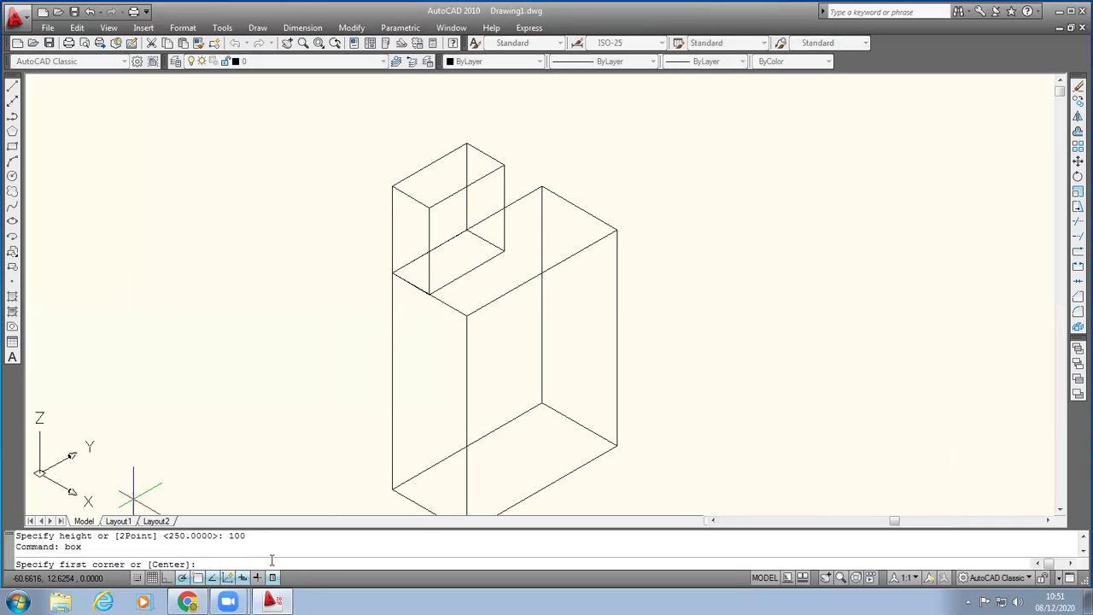
left_click(615, 230)
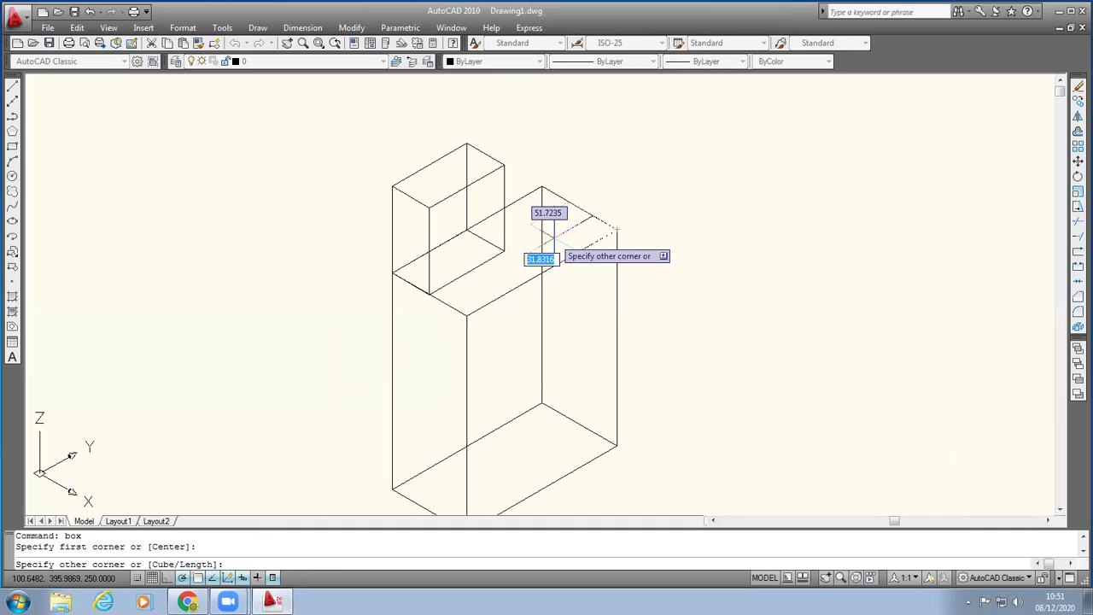
type("@")
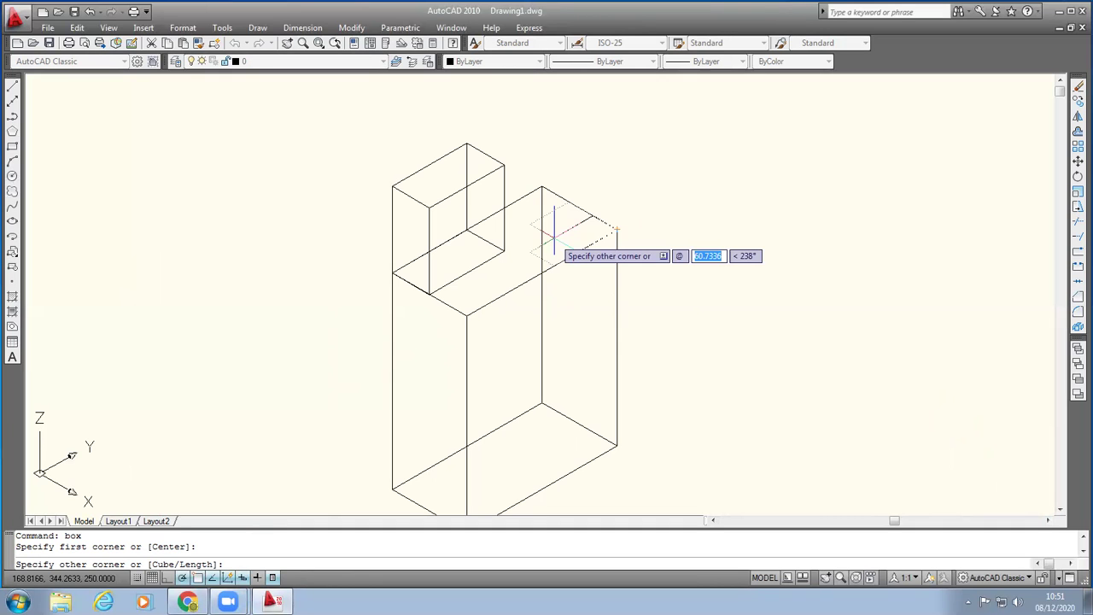
type("20,")
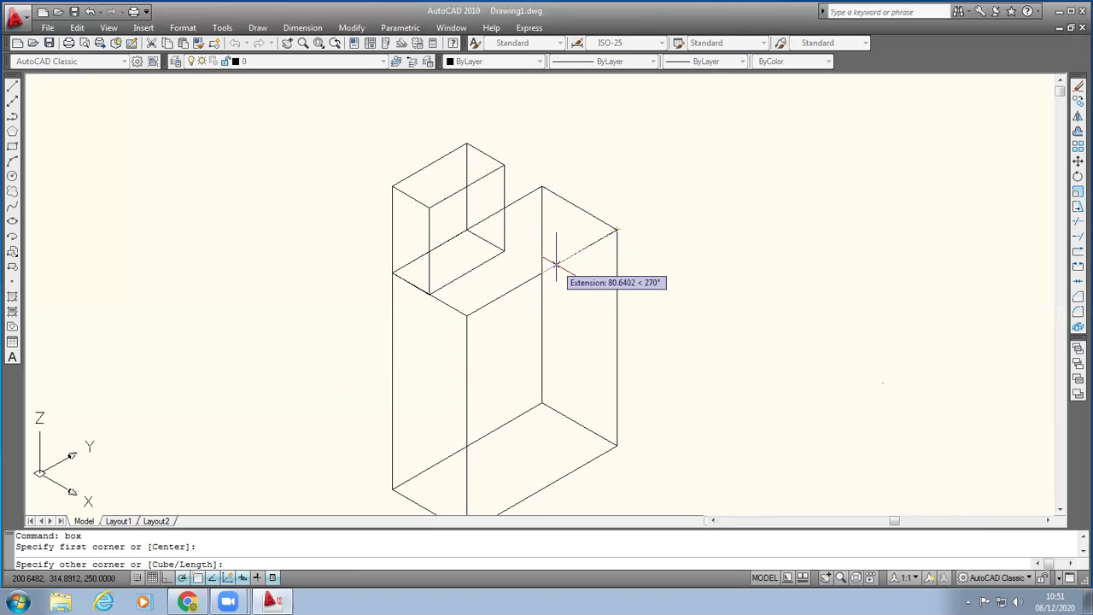
type("20")
key("Tab")
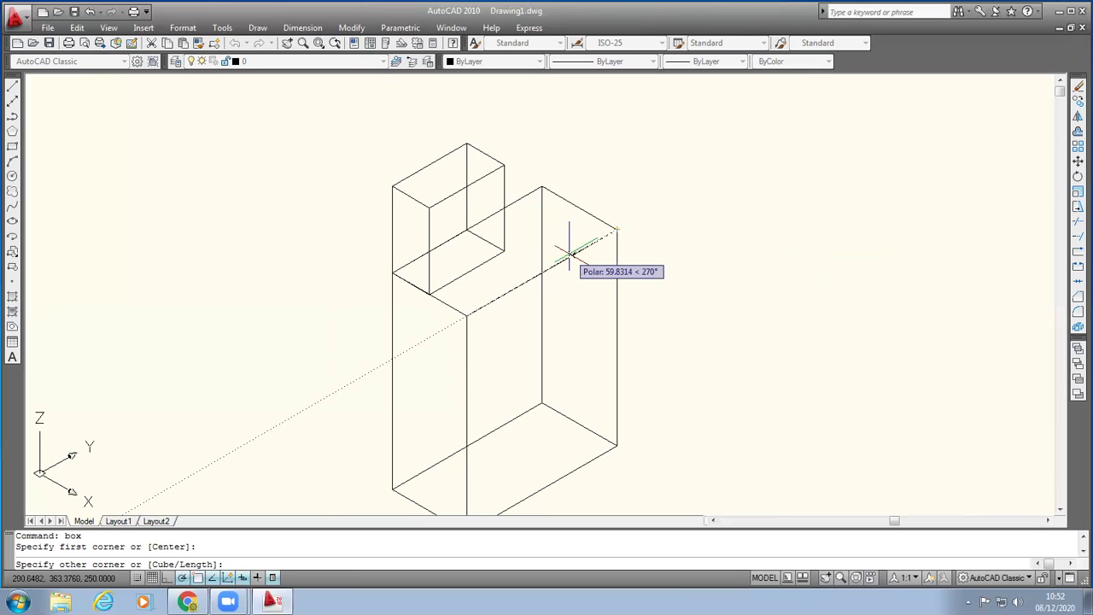
key("Escape")
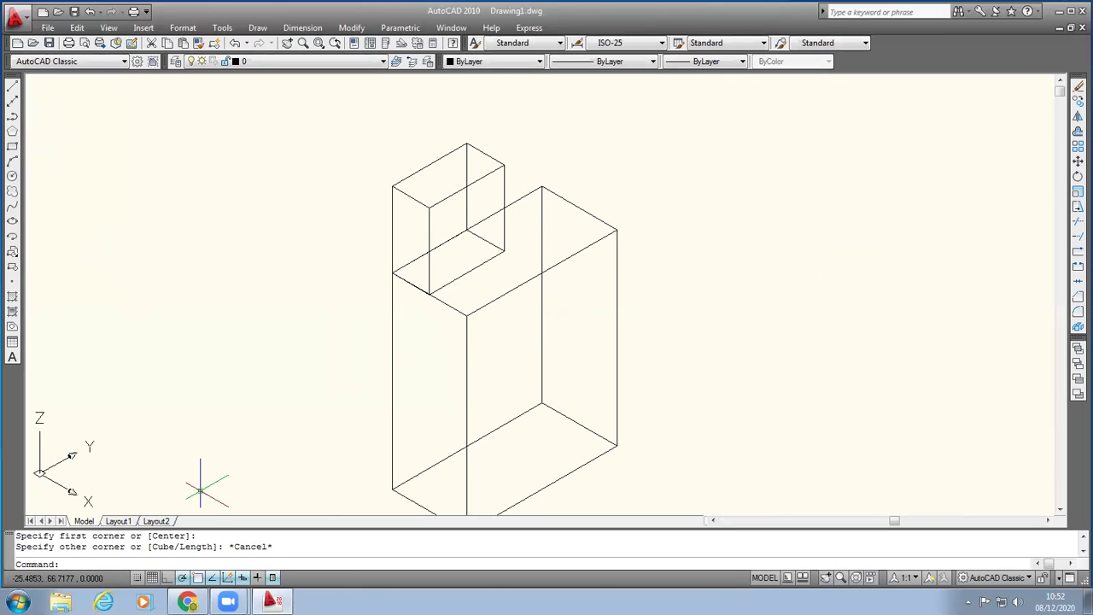
Step: Model a third box on the large box's top face, starting at its right corner, with opposite corner @-20,-40 and height 50
type("box")
key("Return")
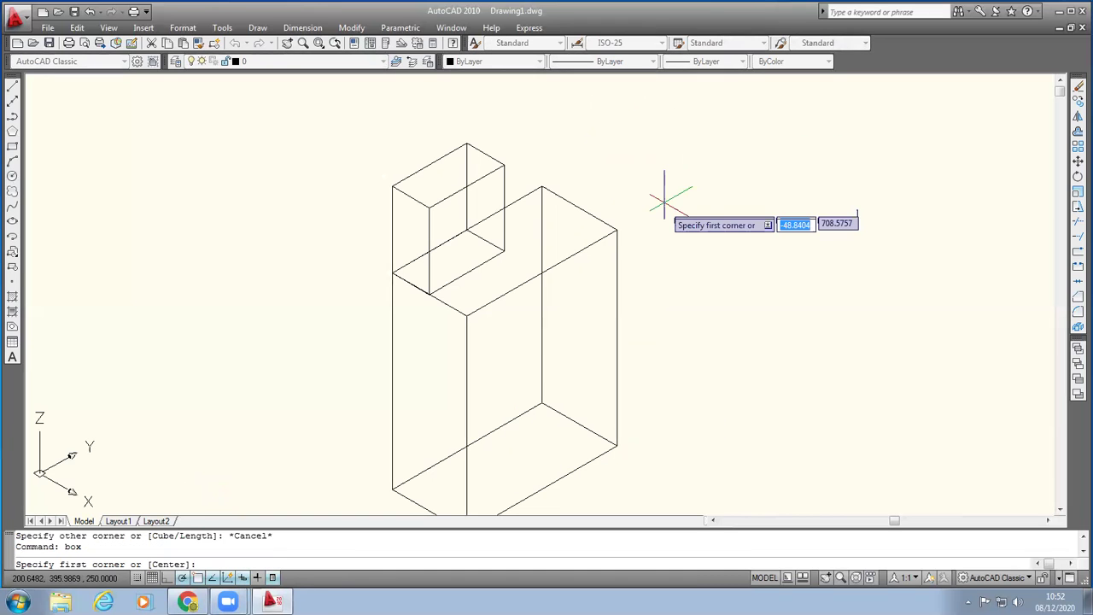
left_click(591, 245)
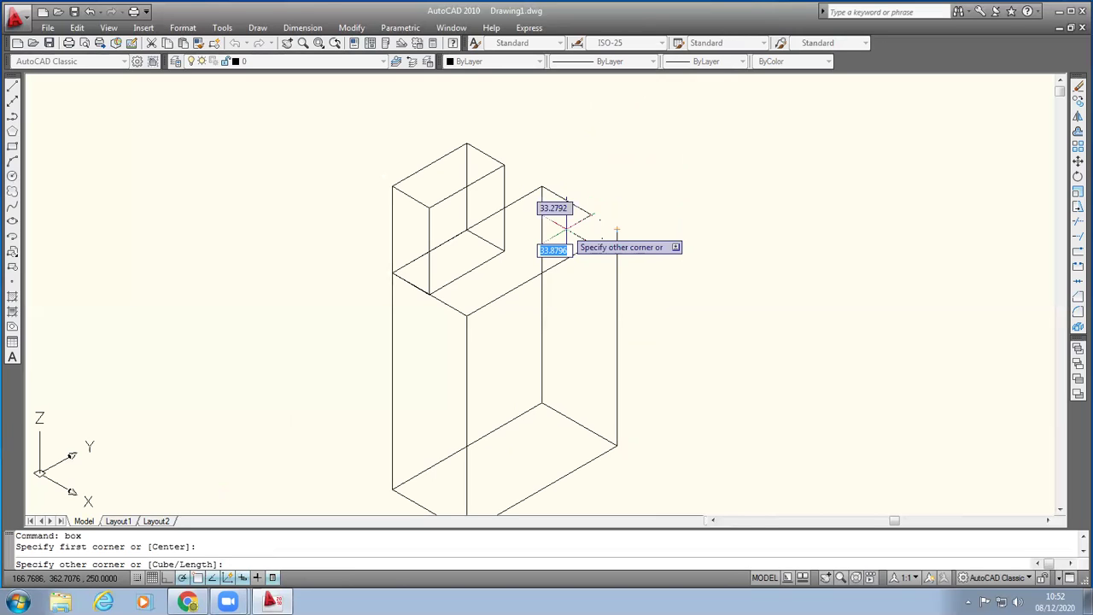
type("-20")
key("BackSpace")
key("BackSpace")
key("BackSpace")
type("@")
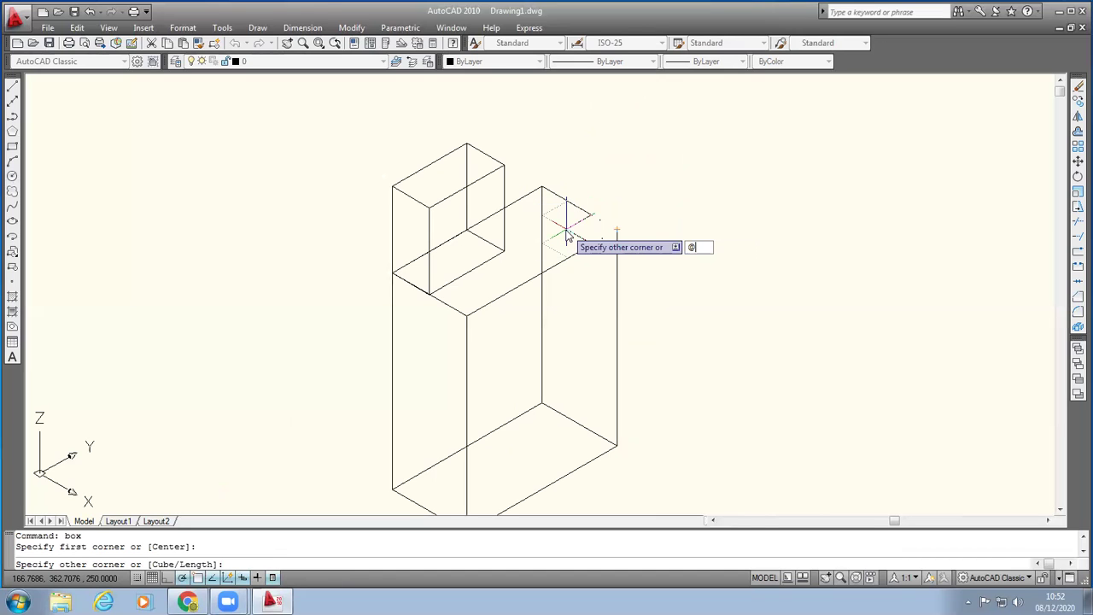
type("-20,")
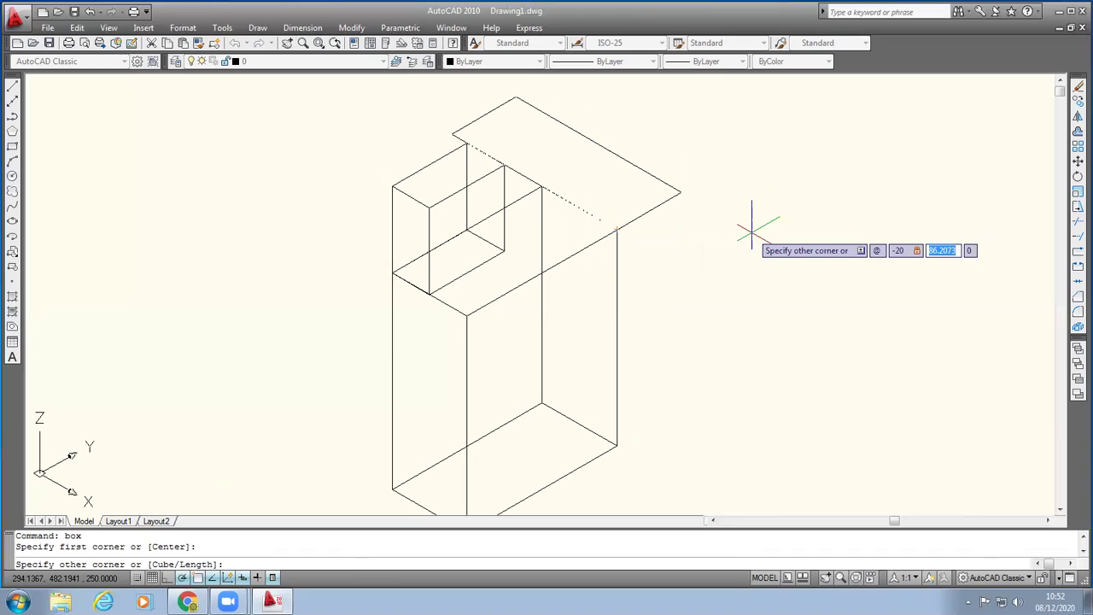
type("-40")
key("Return")
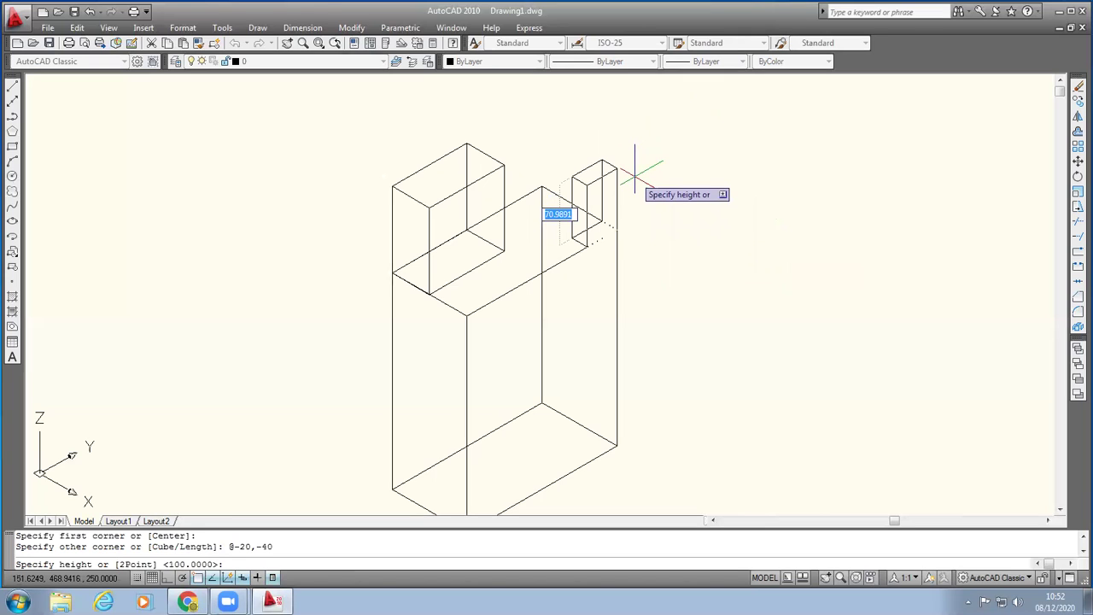
type("50")
key("Return")
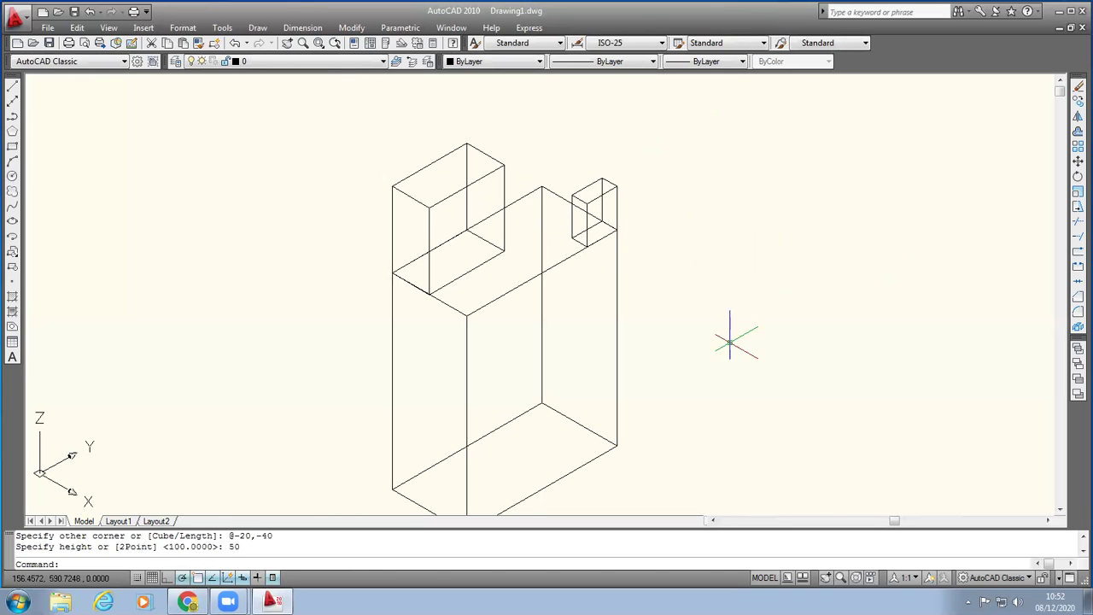
Step: Inspect the stacked boxes from different angles with Free Orbit and return to the SE Isometric view
scroll(731, 337, "up", 2)
scroll(731, 338, "down", 3)
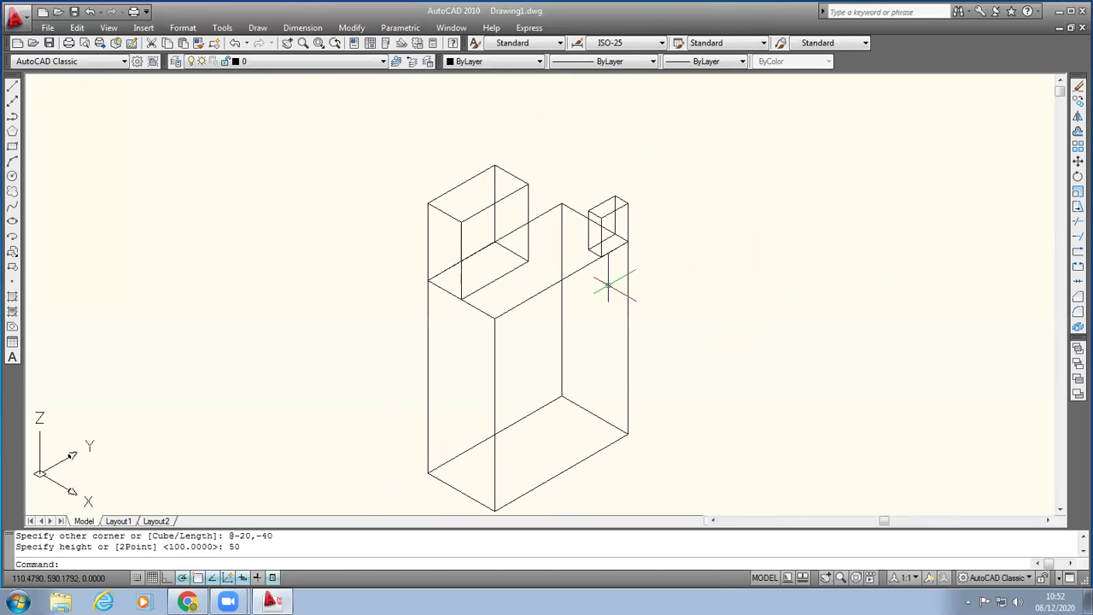
left_click(110, 28)
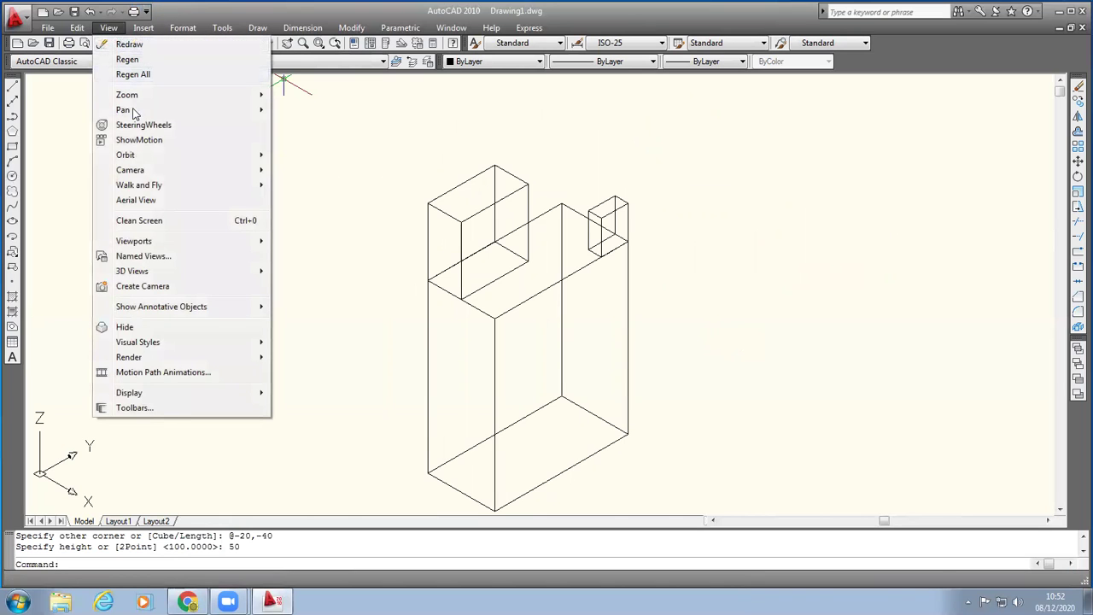
mouse_move(151, 156)
left_click(304, 171)
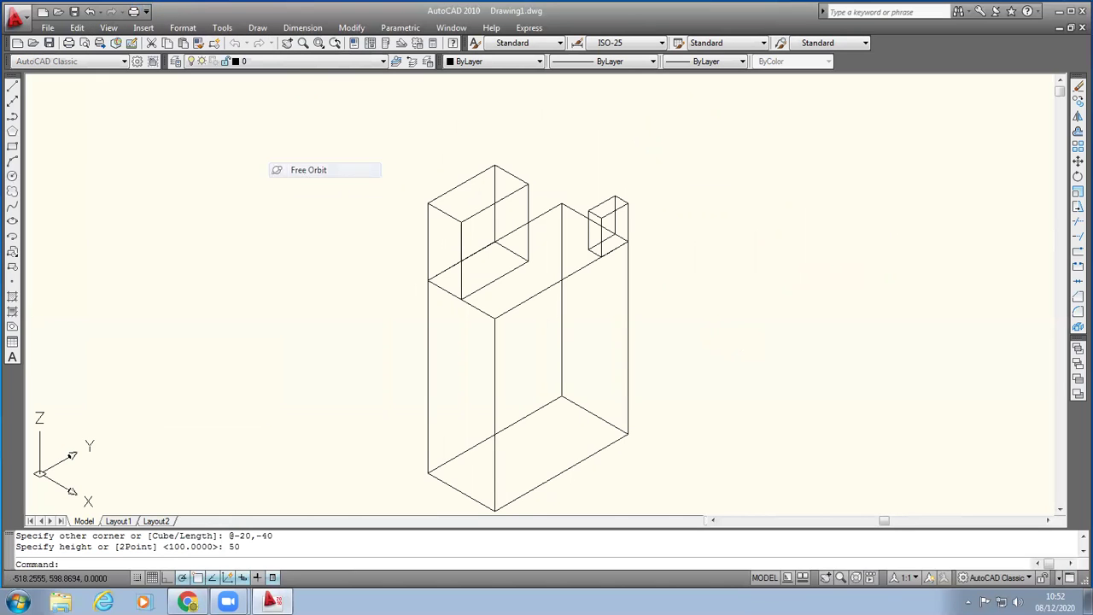
left_click_drag(486, 322, 465, 302)
left_click_drag(576, 315, 845, 224)
left_click_drag(664, 407, 610, 290)
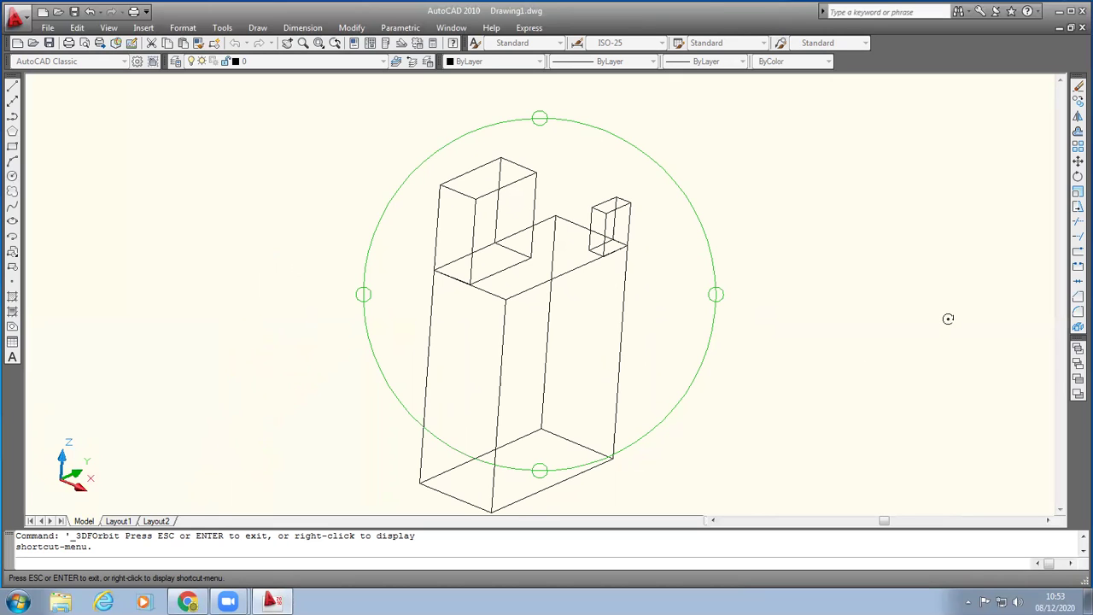
left_click(111, 28)
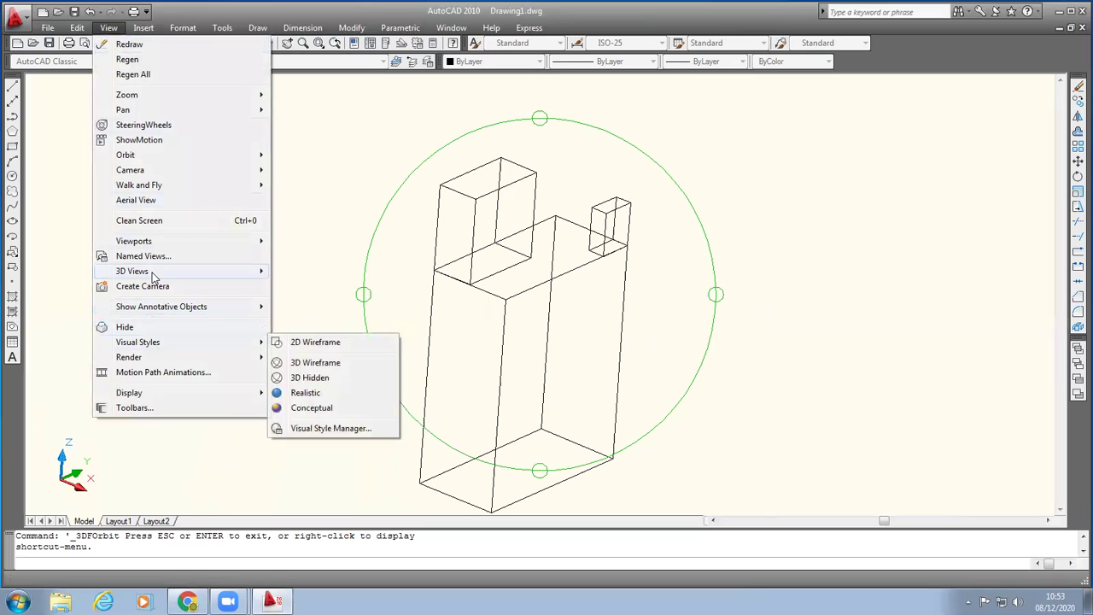
mouse_move(152, 275)
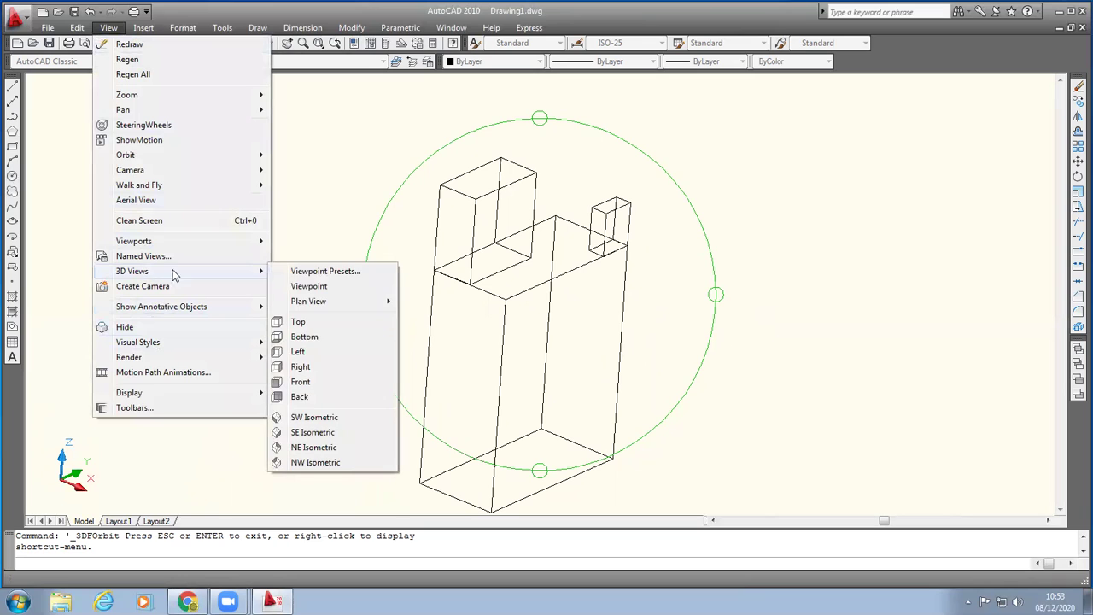
left_click(312, 432)
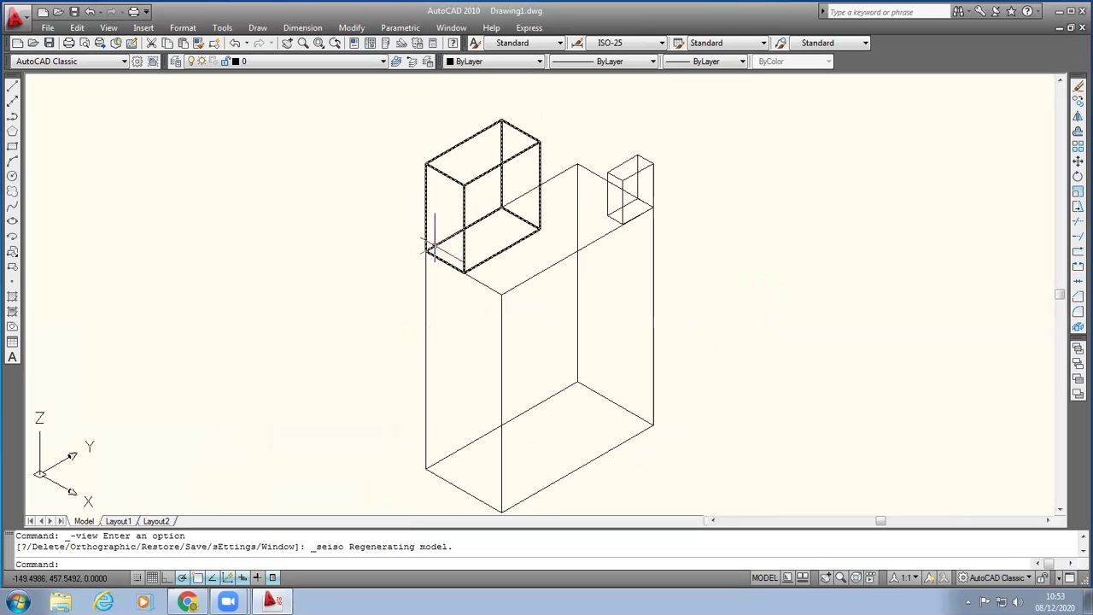
Step: Select all three stacked boxes with a selection window and erase them
left_click(373, 86)
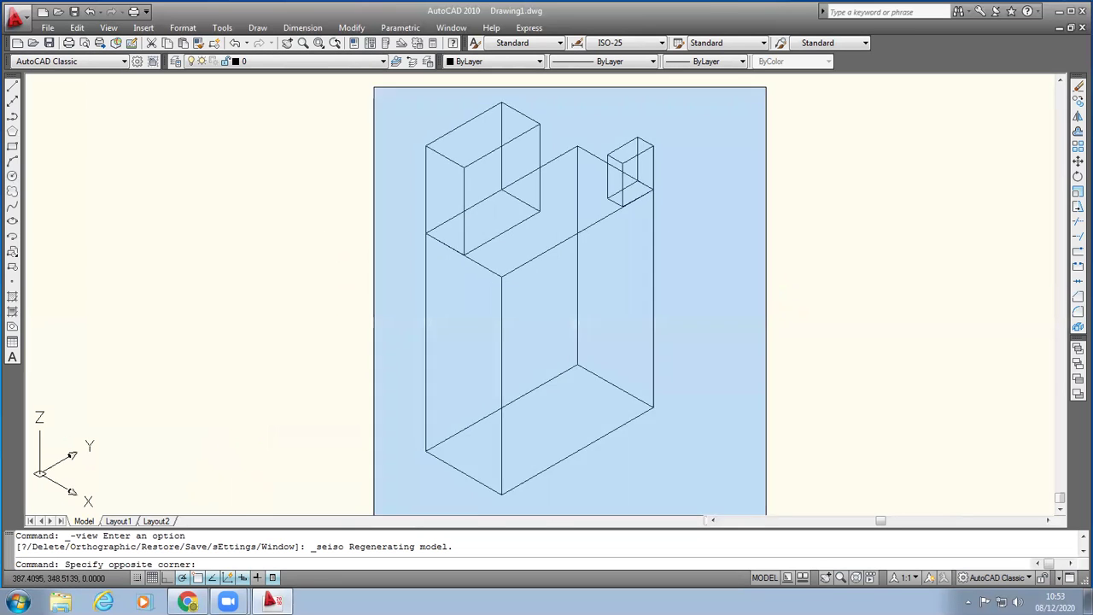
middle_click_drag(766, 514, 766, 492)
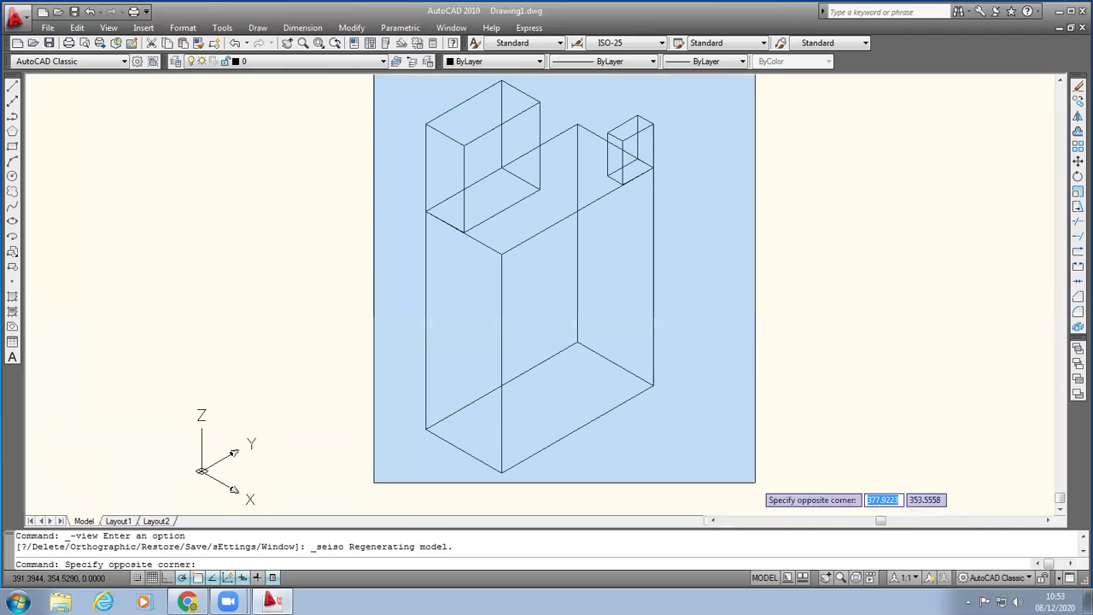
left_click(763, 486)
key("Delete")
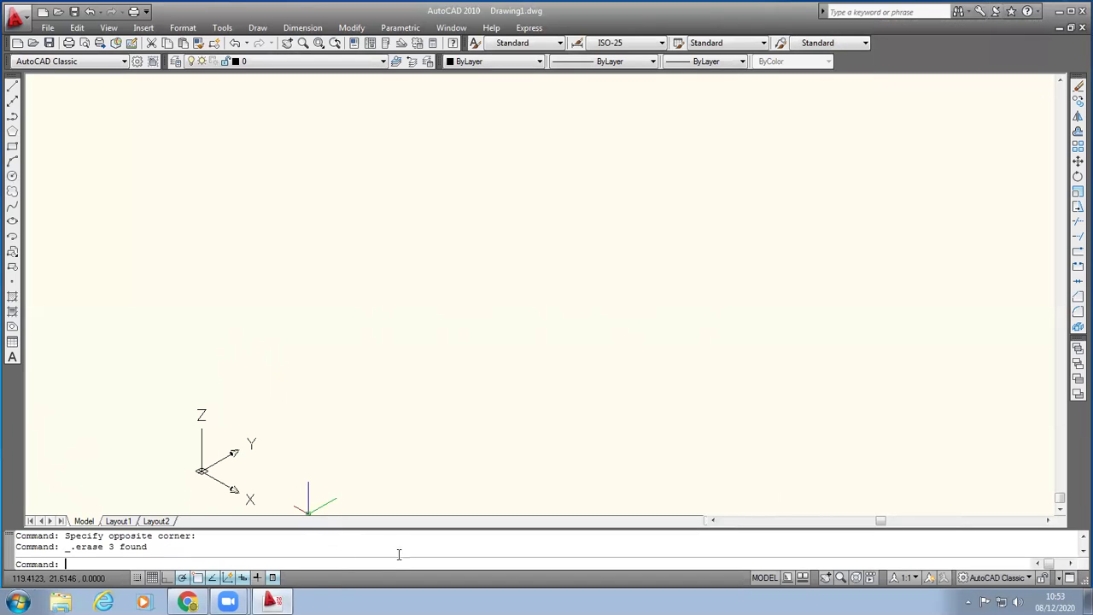
Step: Model a sphere with radius 100, centred on a point picked in the middle of the empty drawing area
type("sphere")
key("Return")
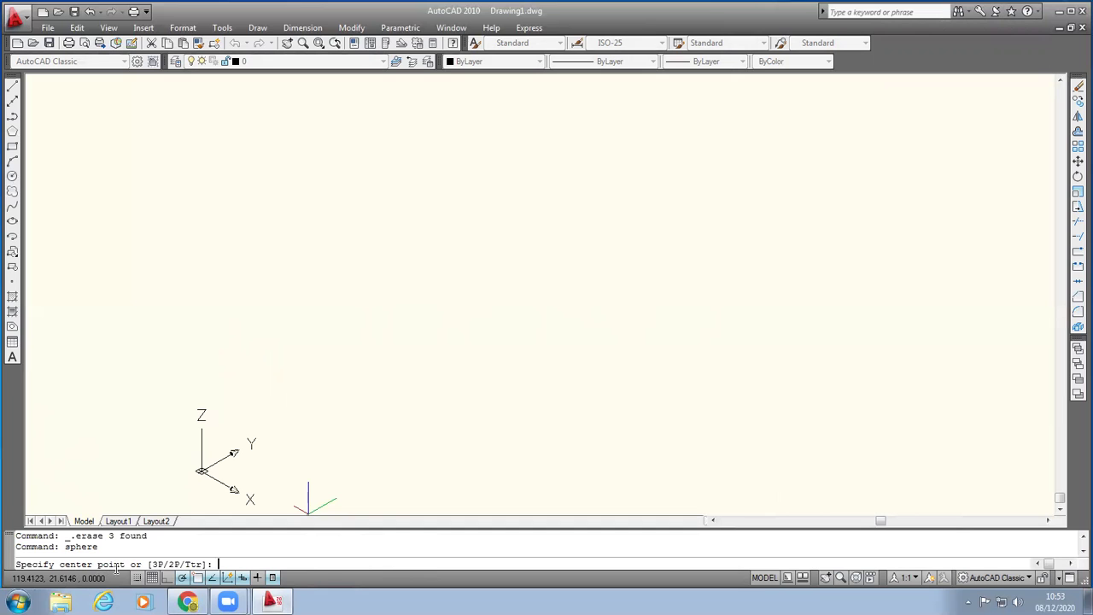
left_click(516, 327)
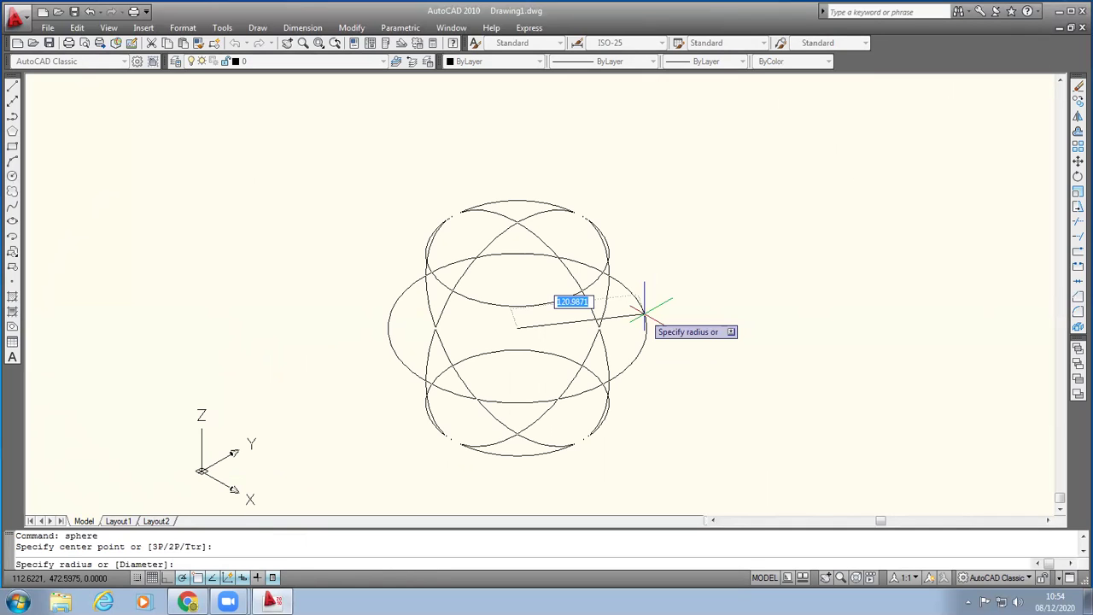
type("100")
key("Return")
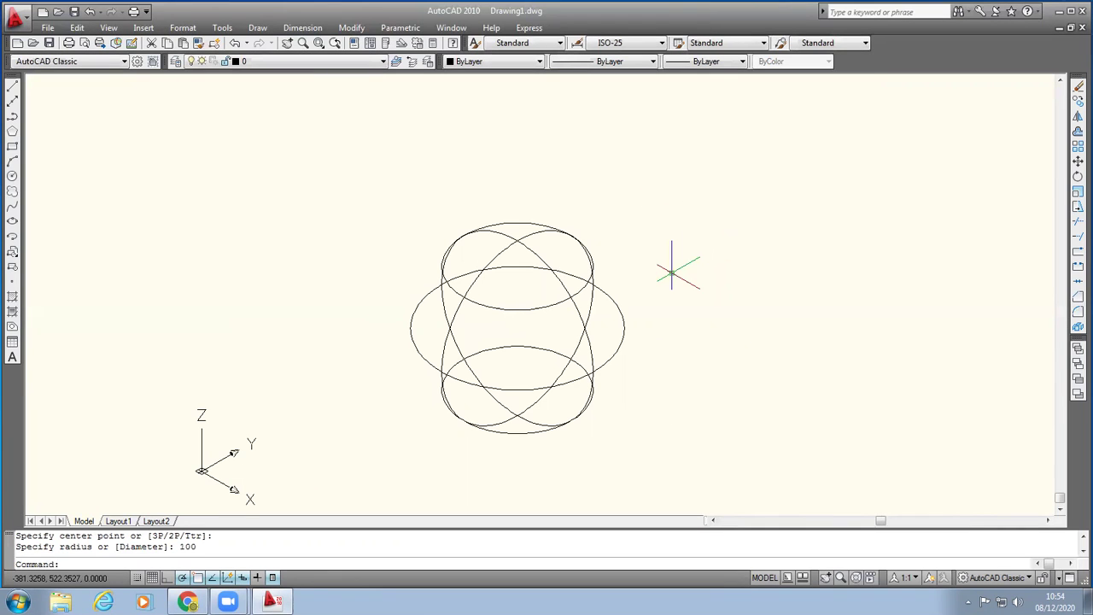
Step: Display the sphere in the Realistic visual style
left_click(111, 29)
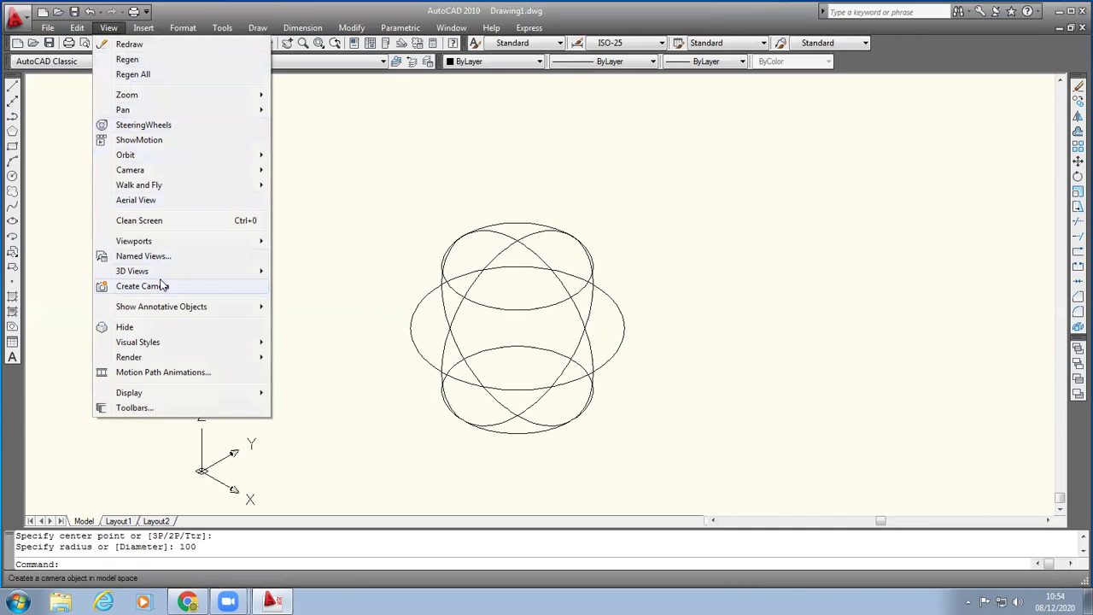
mouse_move(167, 273)
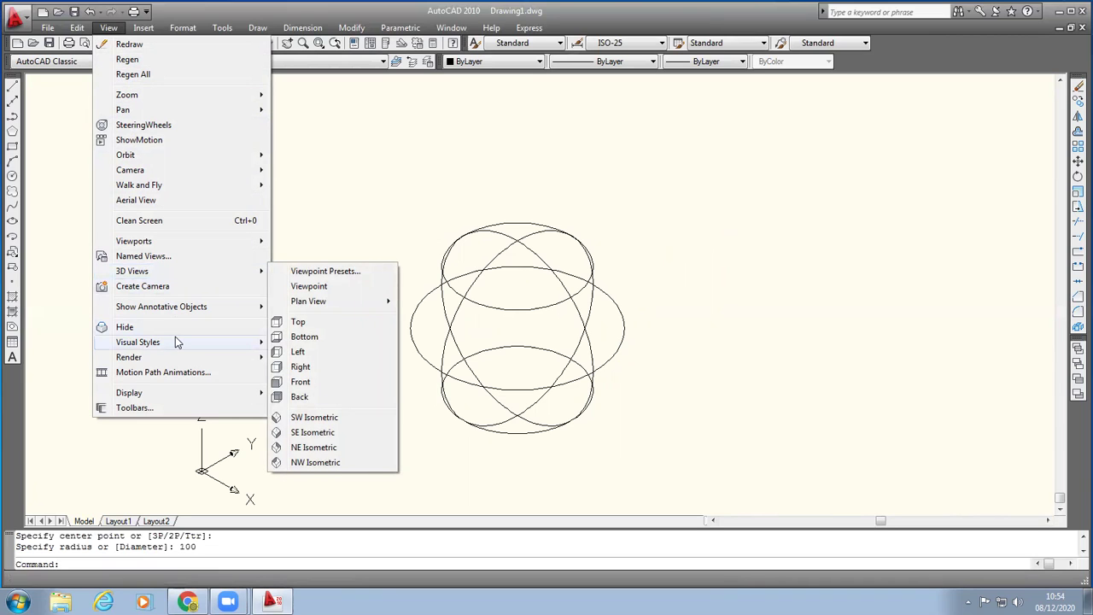
mouse_move(175, 338)
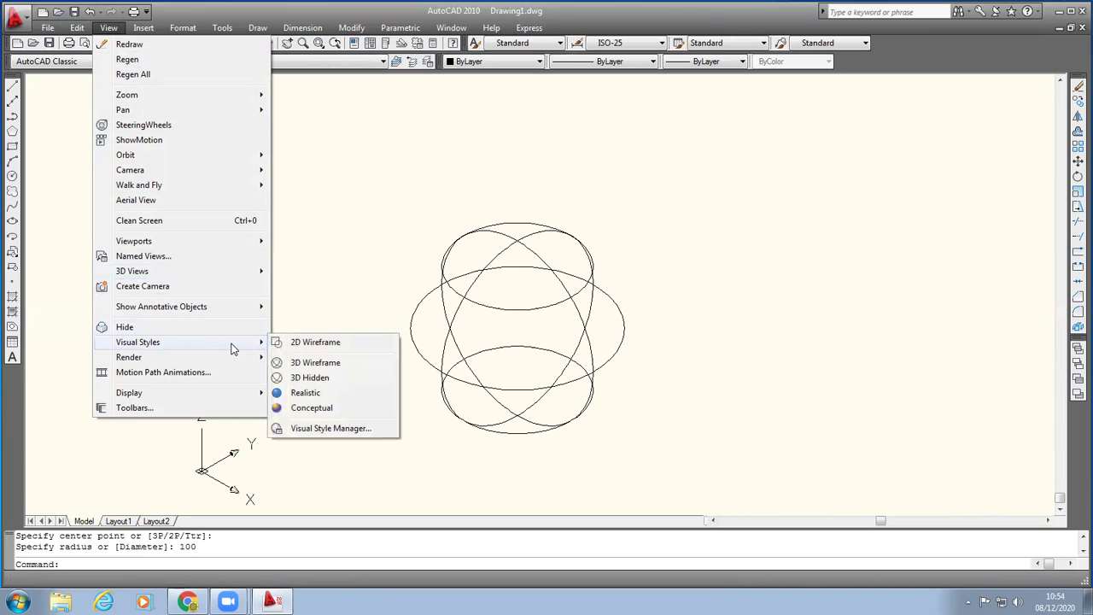
left_click(306, 393)
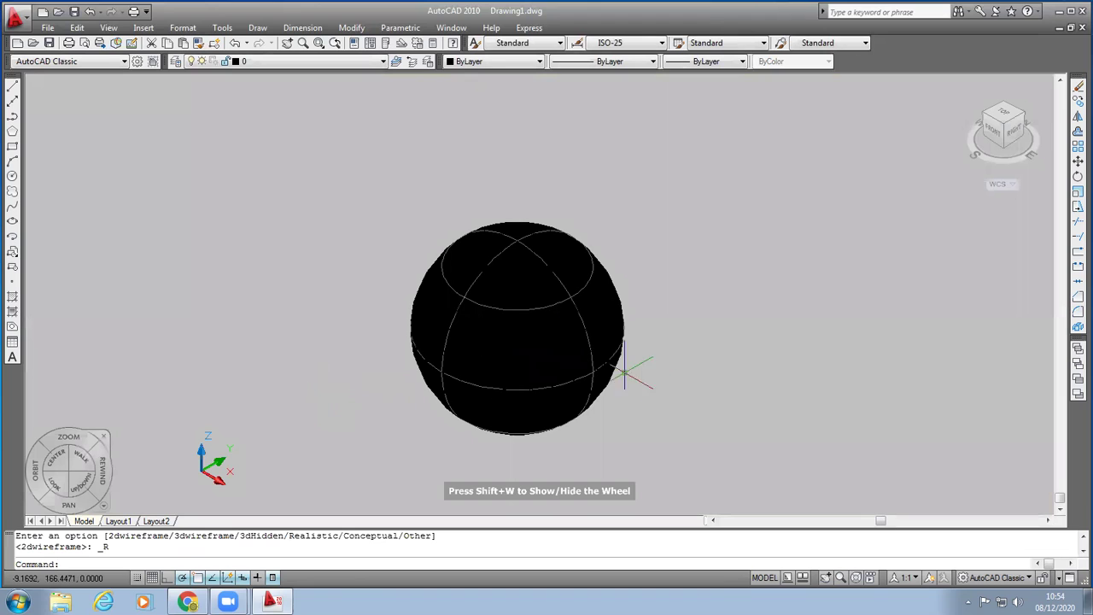
scroll(649, 385, "up", 1)
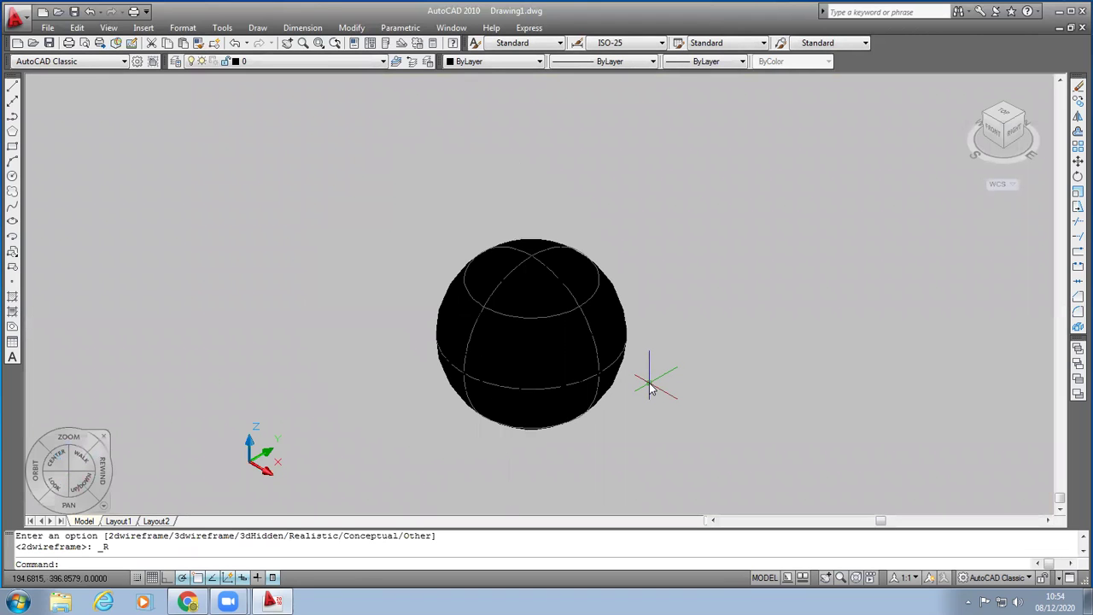
Step: View the sphere from the Right, from the Top and from the top-left-front corner with the ViewCube
left_click(1017, 128)
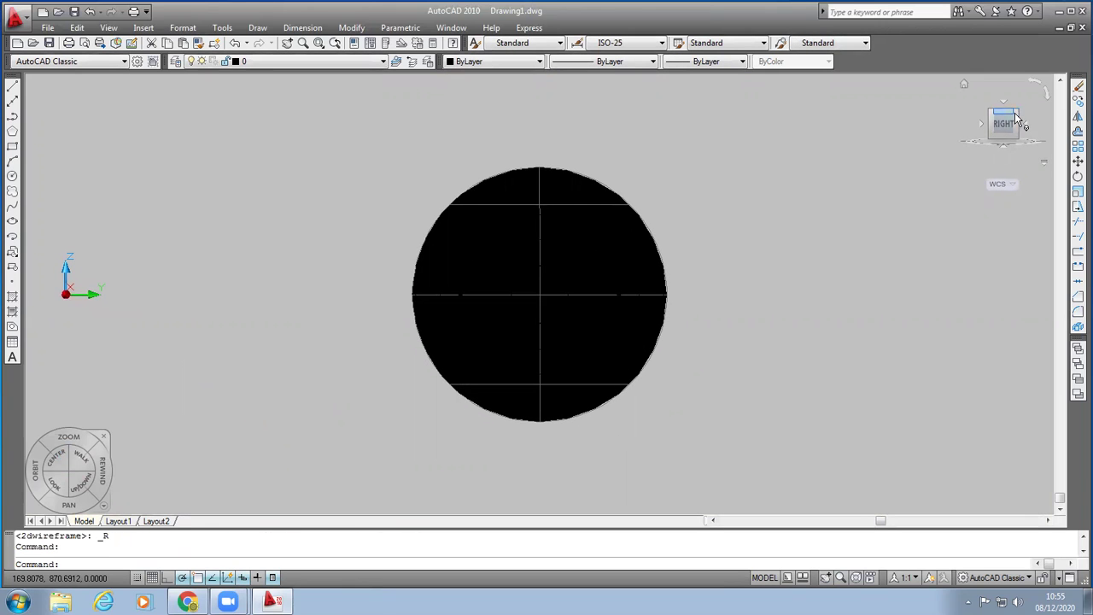
left_click(1016, 116)
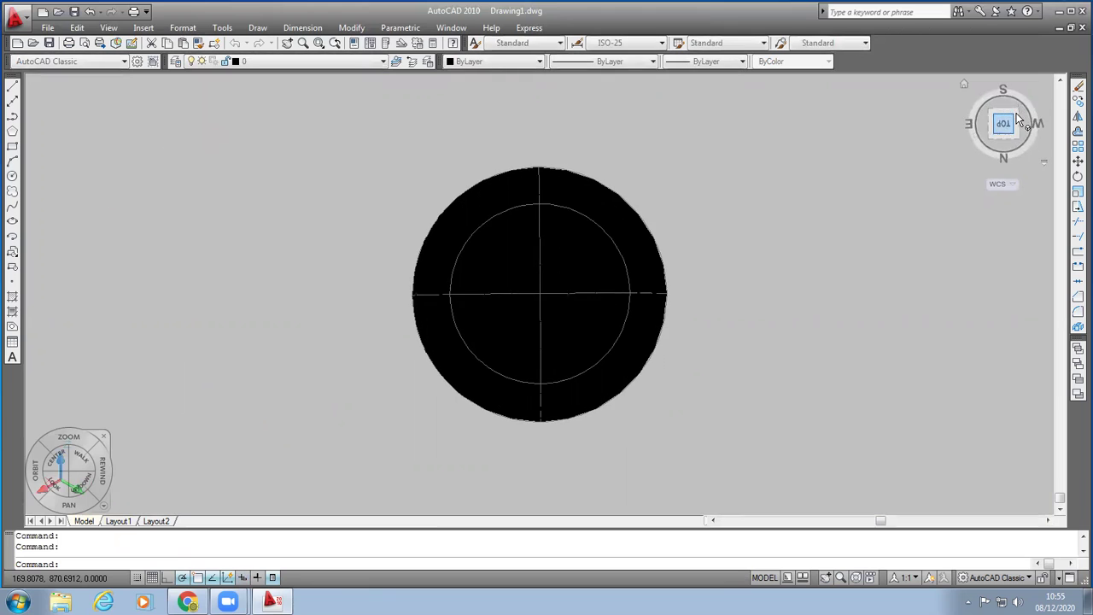
left_click(1020, 119)
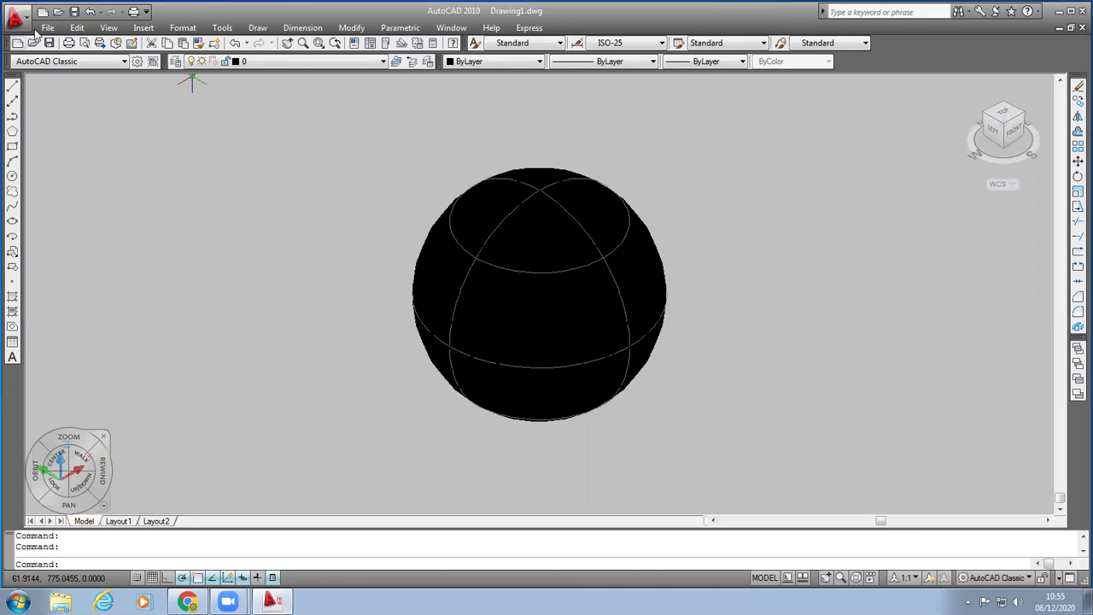
Step: Switch the display to the 3D Wireframe visual style and restore the SE Isometric view
left_click(108, 27)
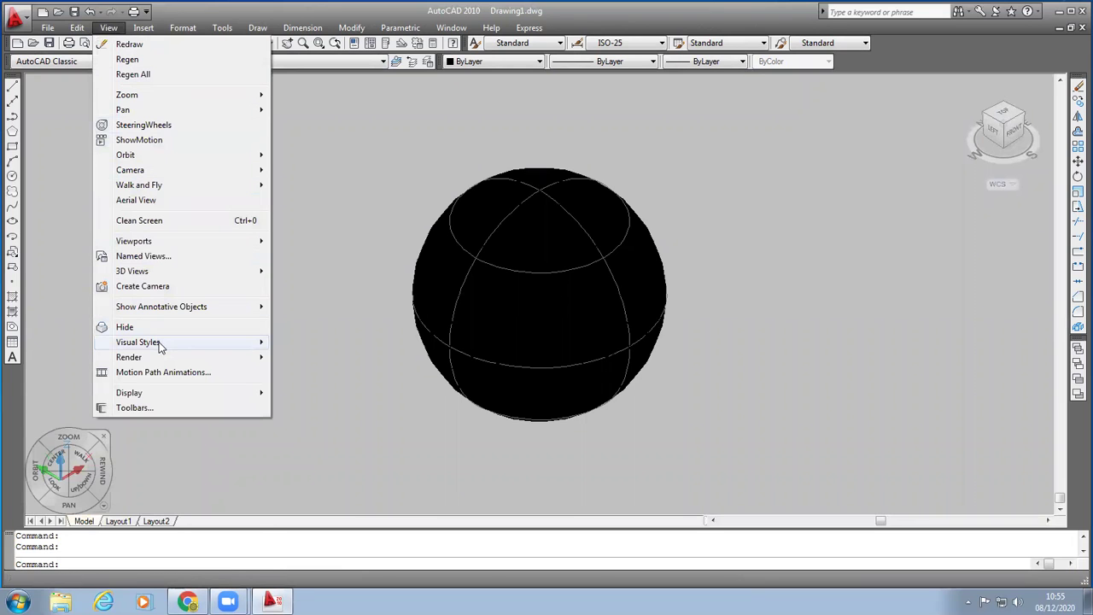
mouse_move(161, 345)
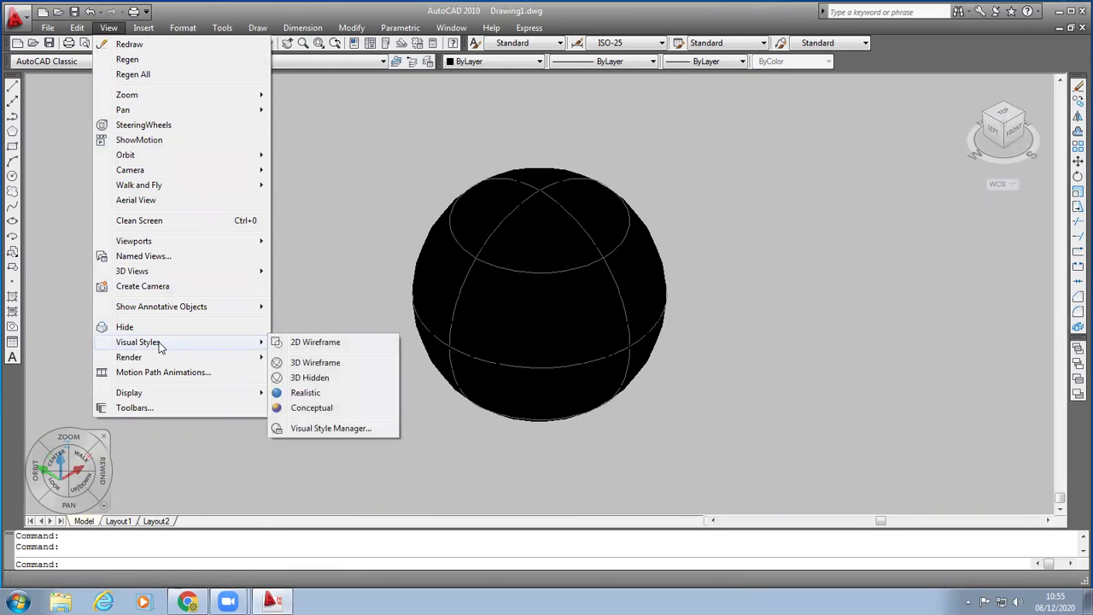
left_click(333, 369)
left_click(108, 28)
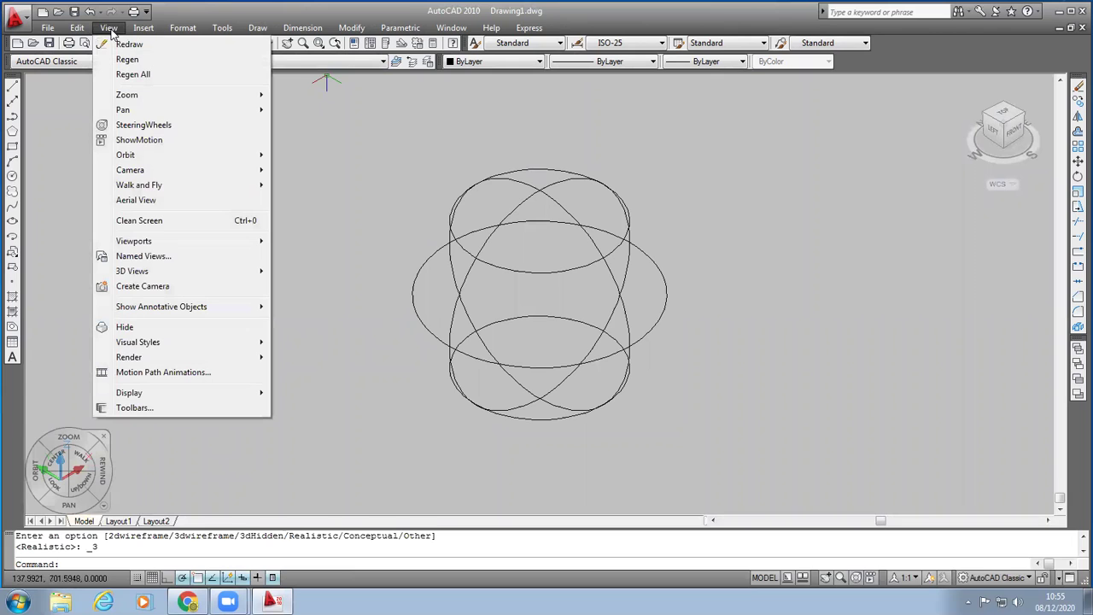
mouse_move(175, 272)
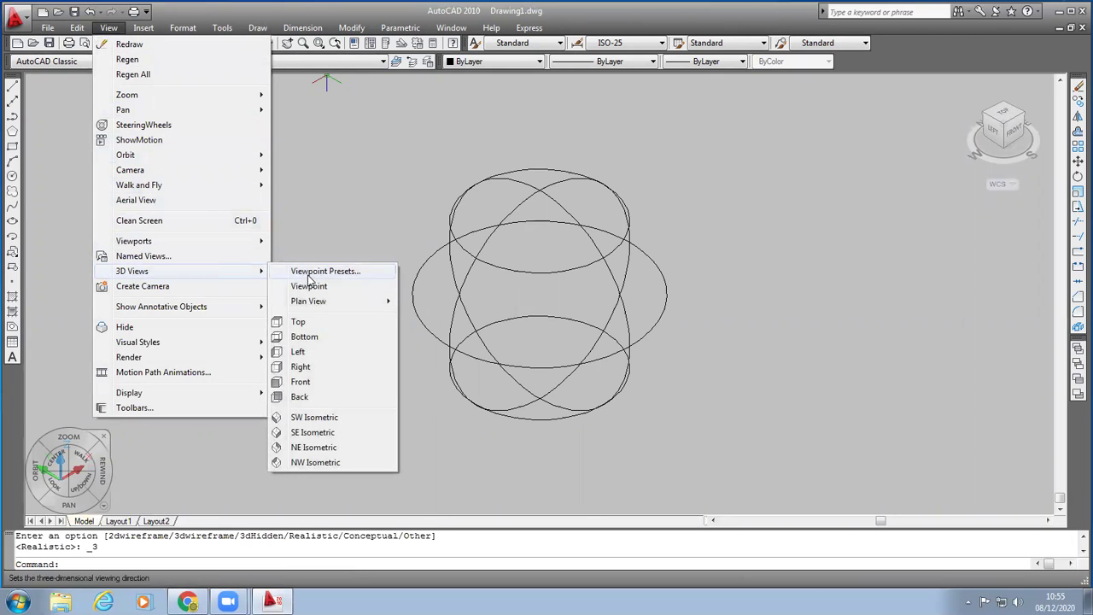
left_click(312, 434)
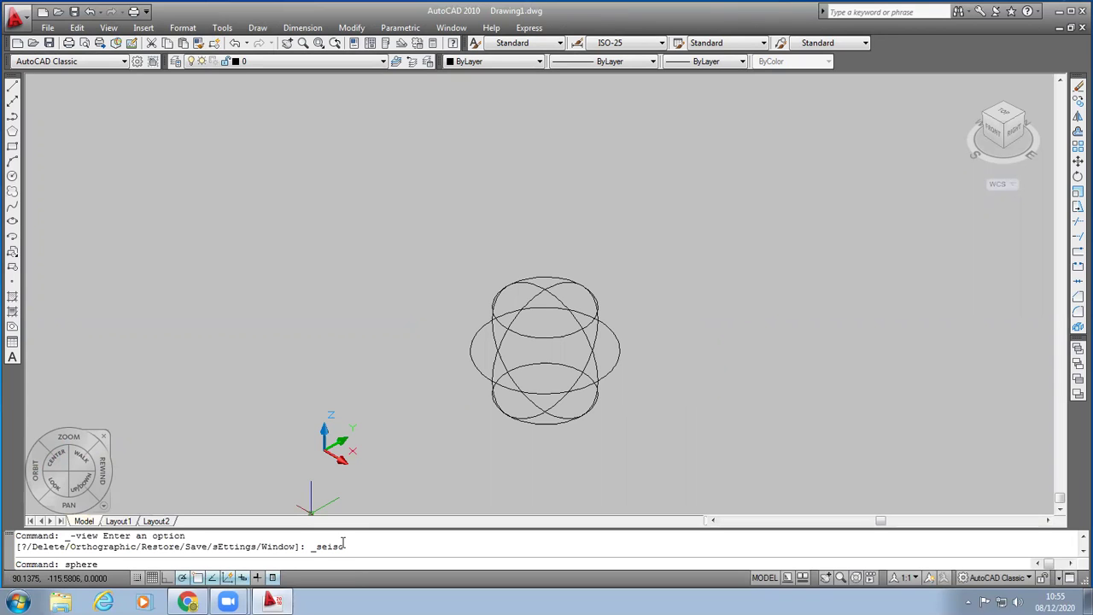
Step: Model a second sphere in the empty area to the right of the first, using the Diameter option with a value of 200
key("Return")
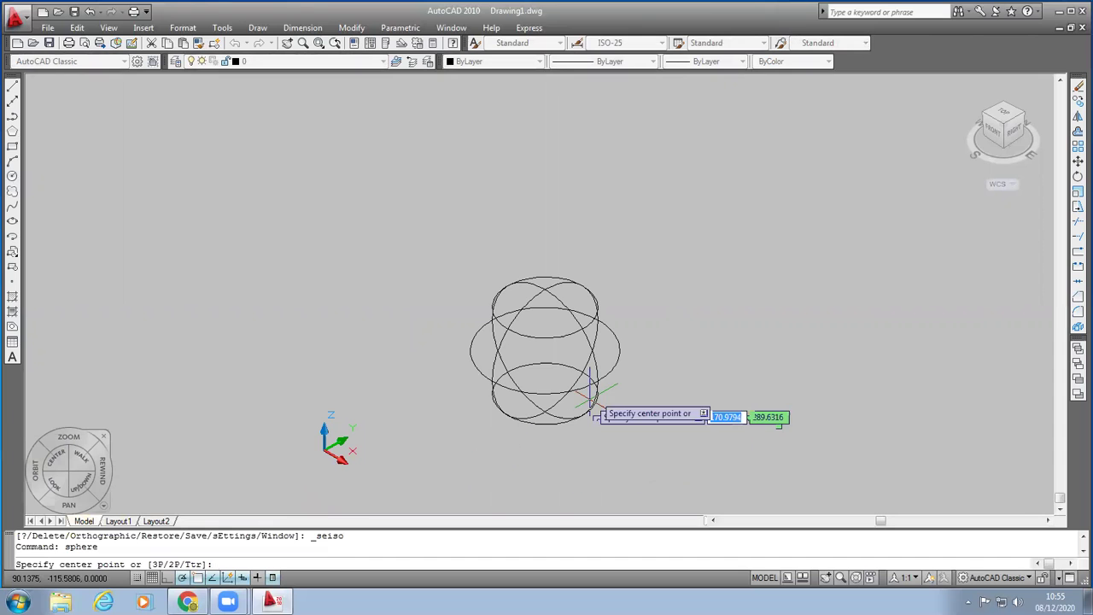
left_click(756, 344)
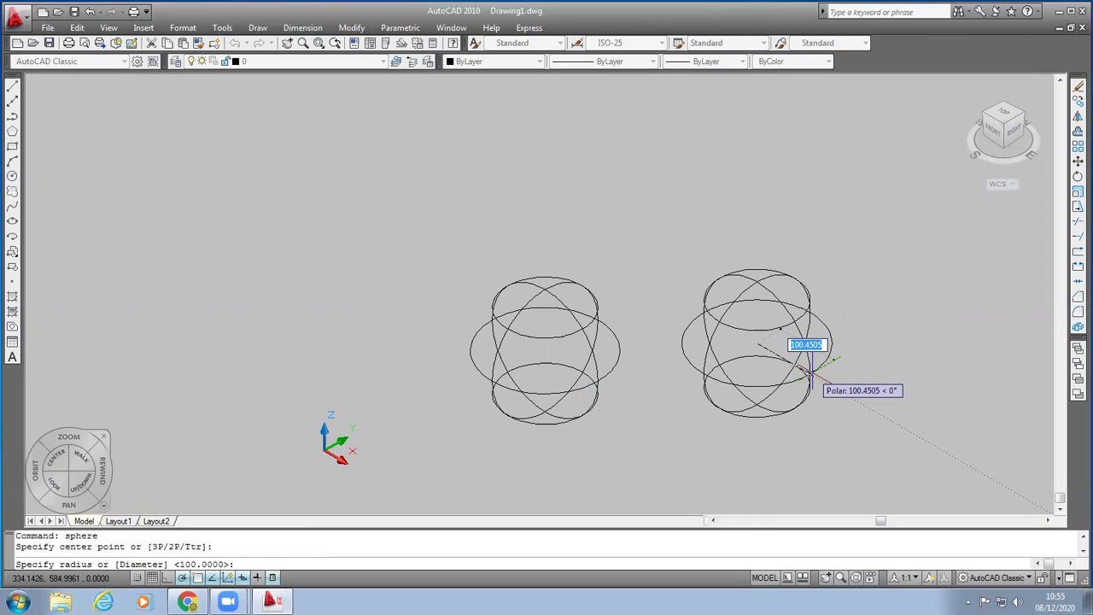
type("d")
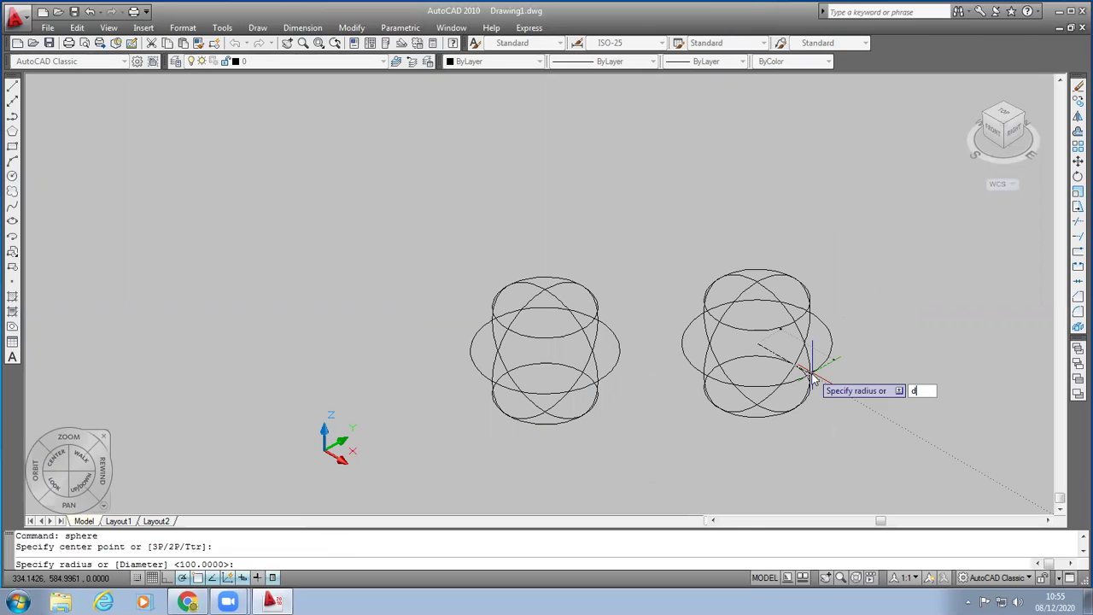
key("Return")
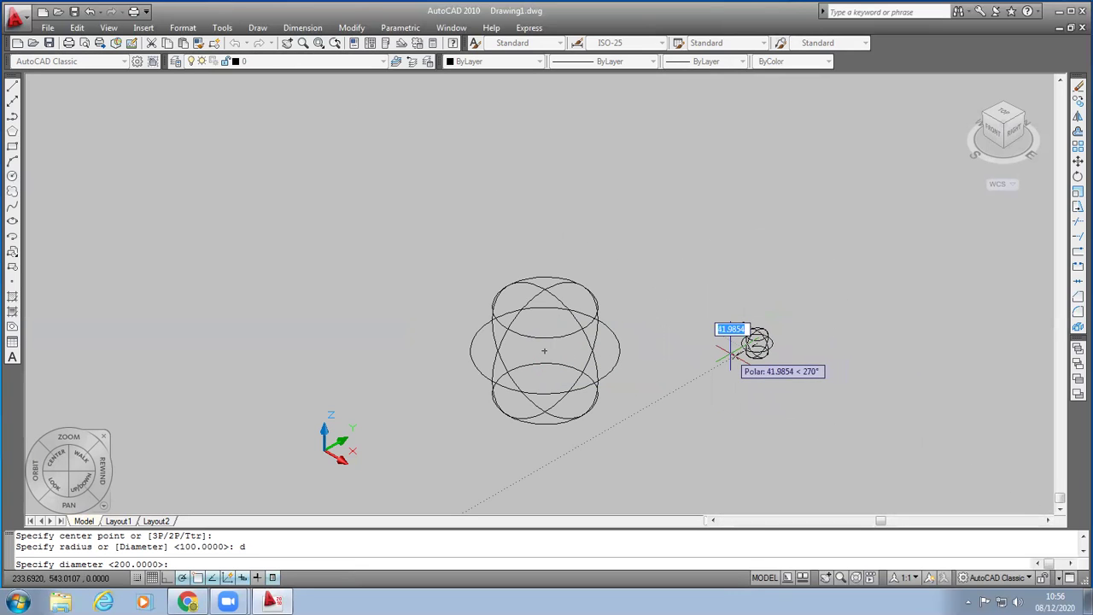
type("200")
key("Return")
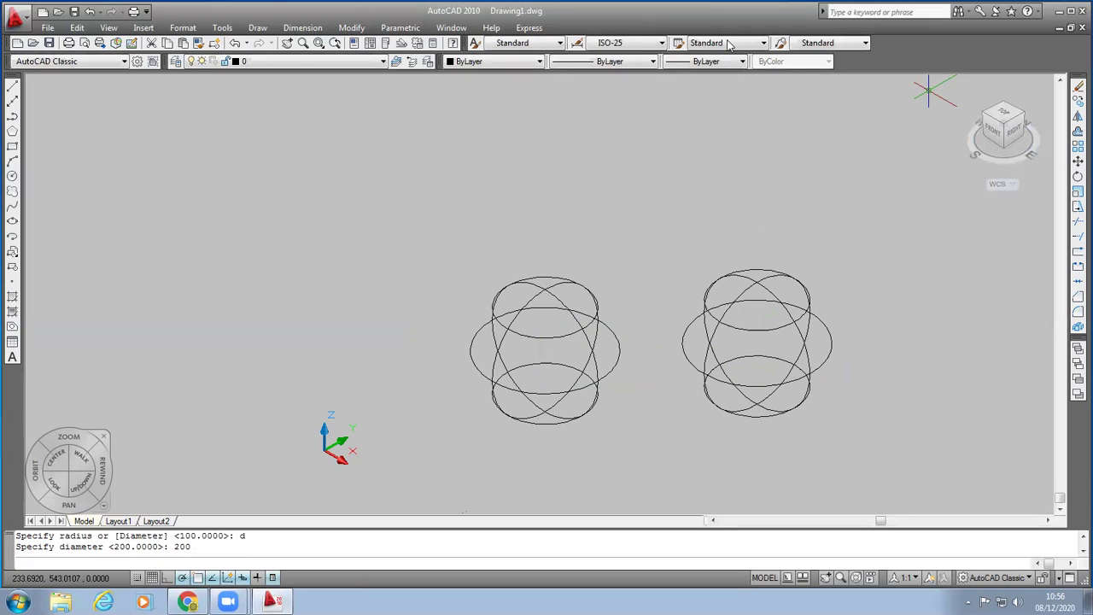
Step: Apply the Realistic visual style to show both spheres shaded
left_click(109, 27)
mouse_move(154, 342)
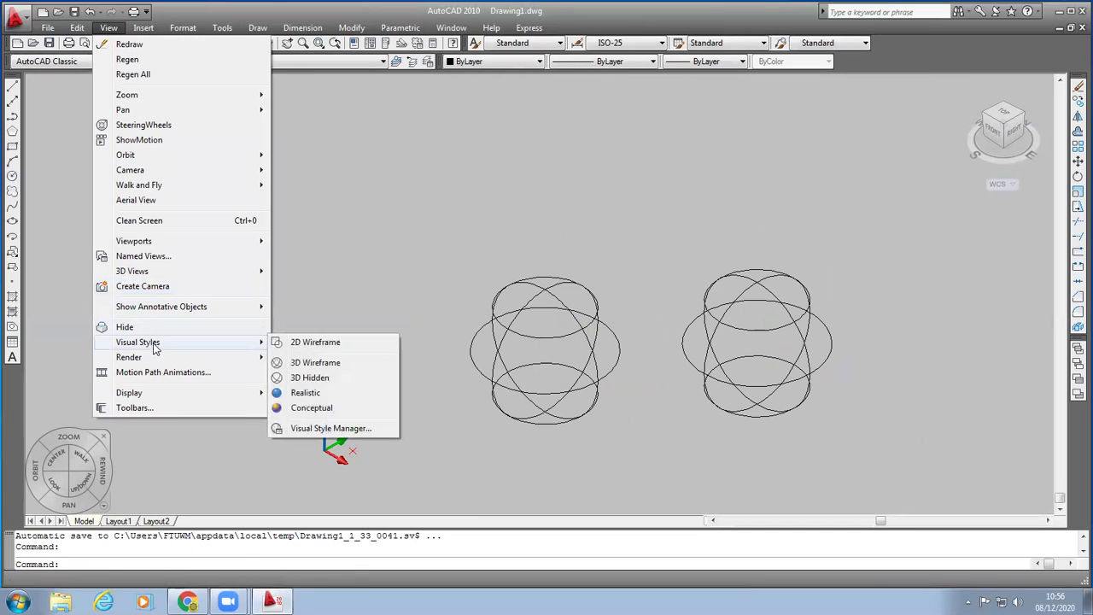
left_click(309, 393)
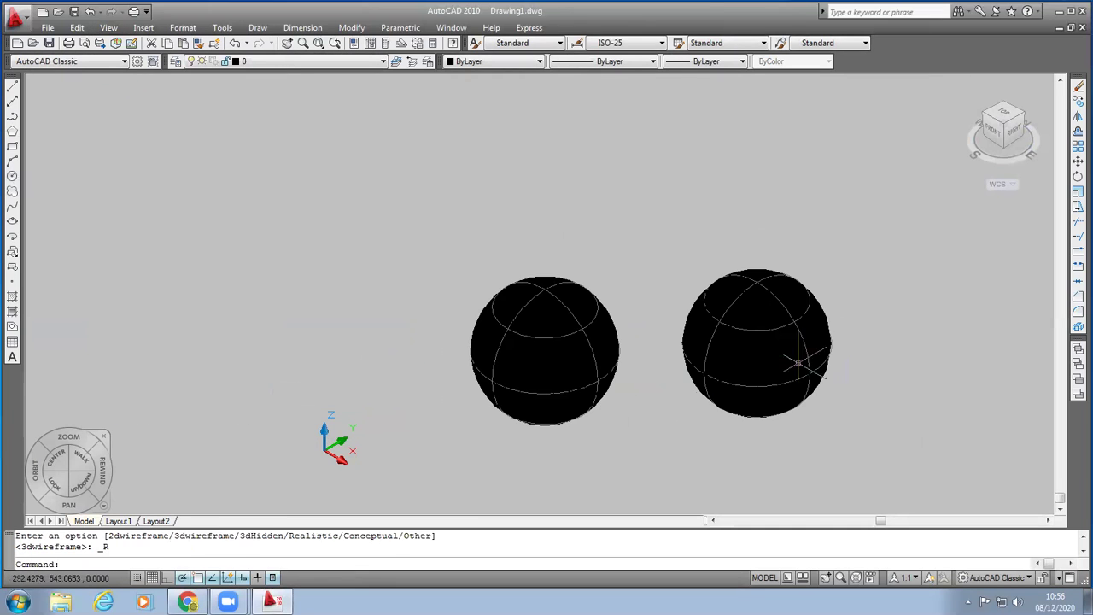
scroll(891, 317, "down", 1)
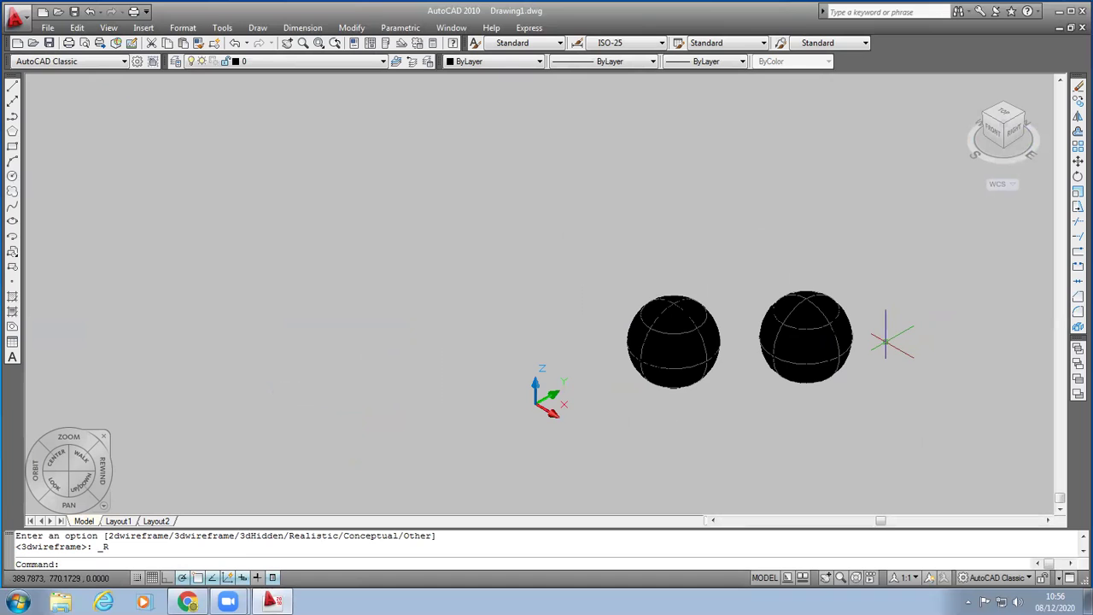
scroll(886, 340, "up", 1)
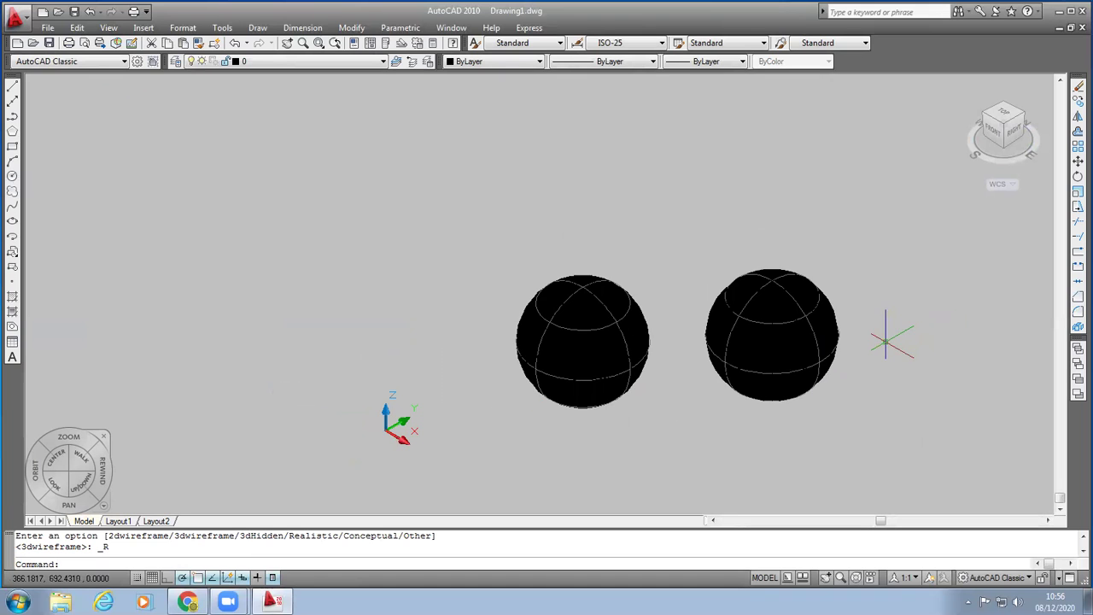
Step: View the two shaded spheres from the neighbouring isometric corners with the ViewCube, returning to the top-front-right corner
left_click(1022, 118)
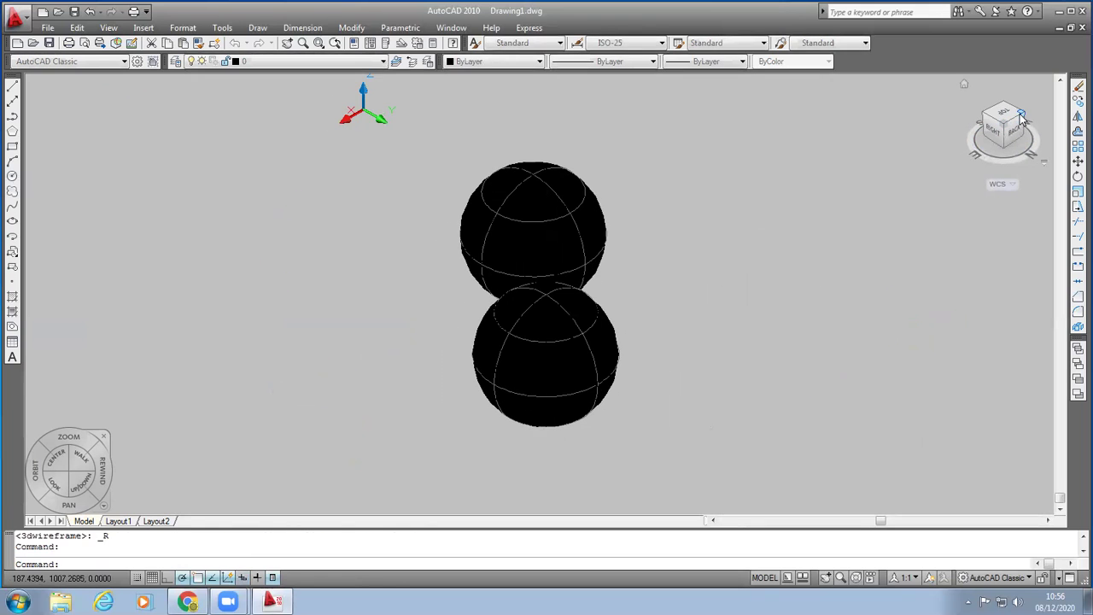
left_click(1022, 117)
left_click(1021, 118)
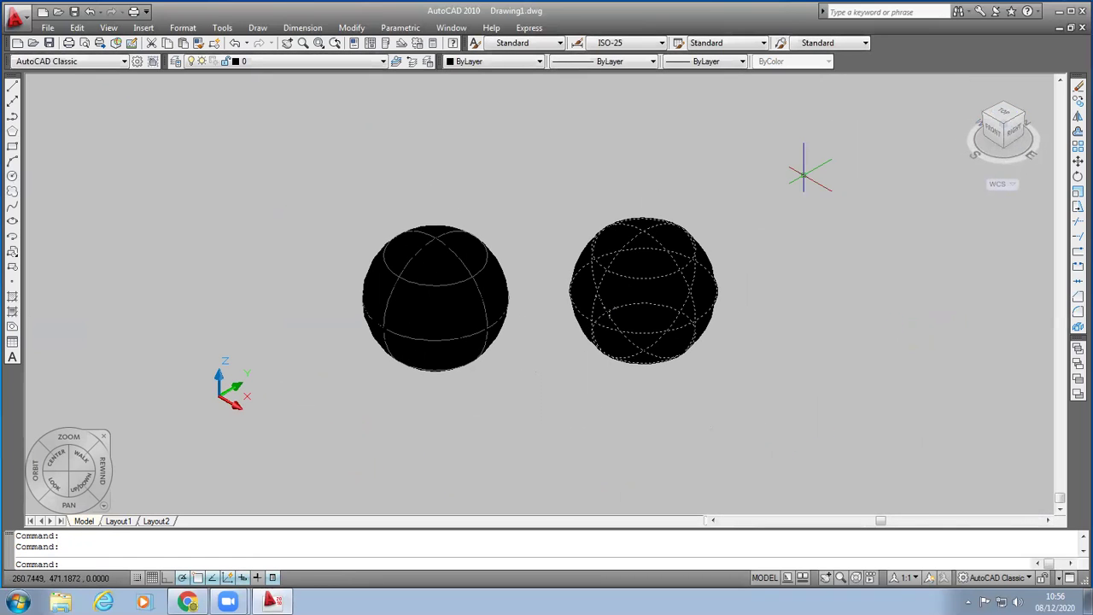
Step: Change the colour of the right-hand sphere to Red and clear the selection
left_click(671, 266)
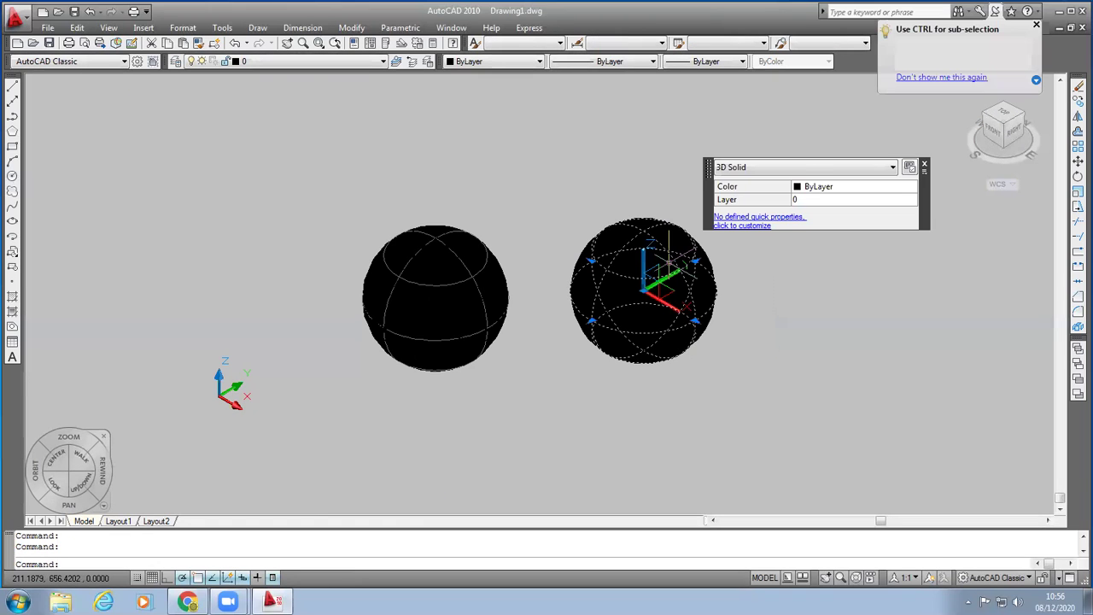
left_click(831, 193)
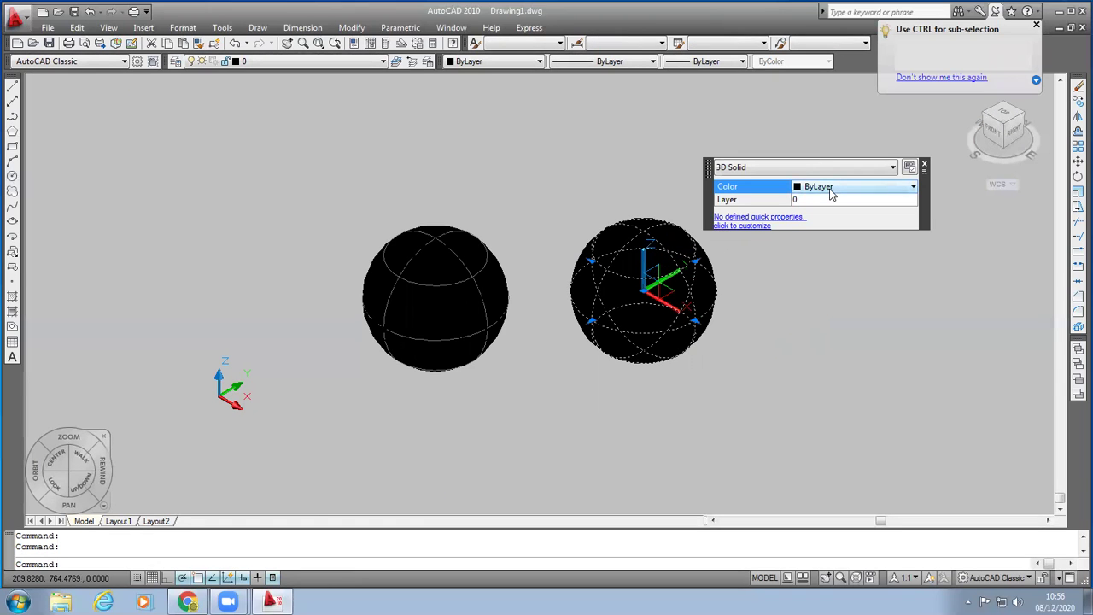
left_click(912, 188)
left_click(845, 225)
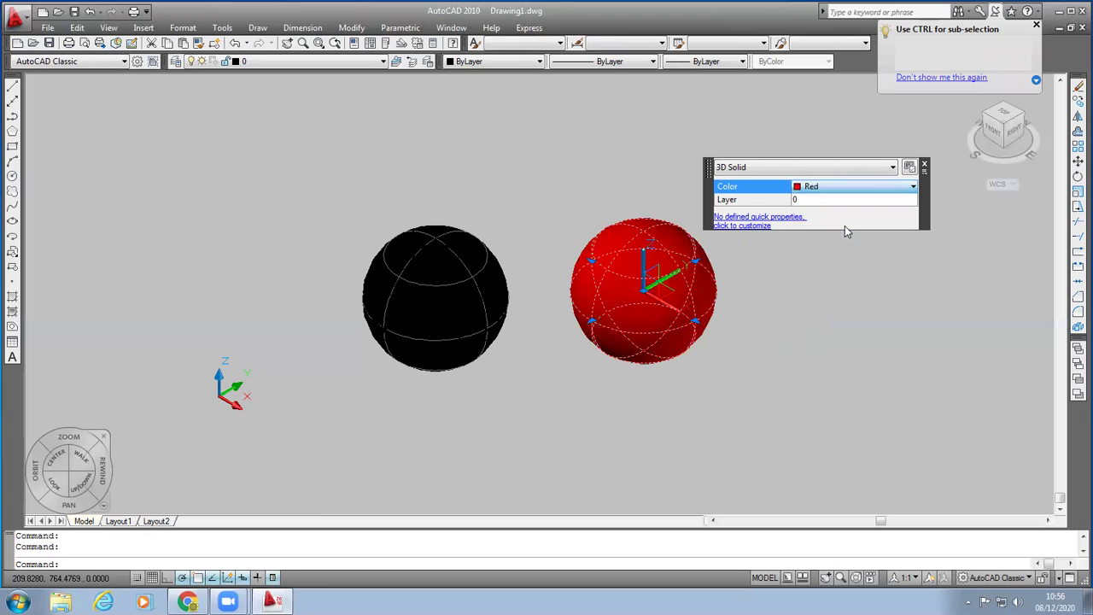
left_click(925, 166)
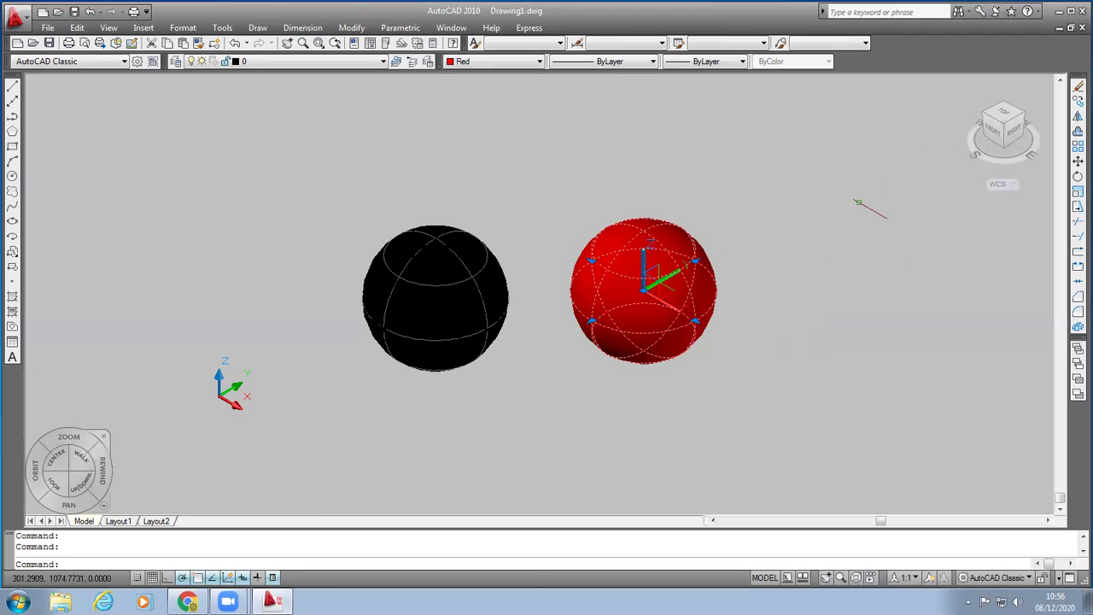
scroll(820, 248, "up", 2)
scroll(816, 264, "down", 3)
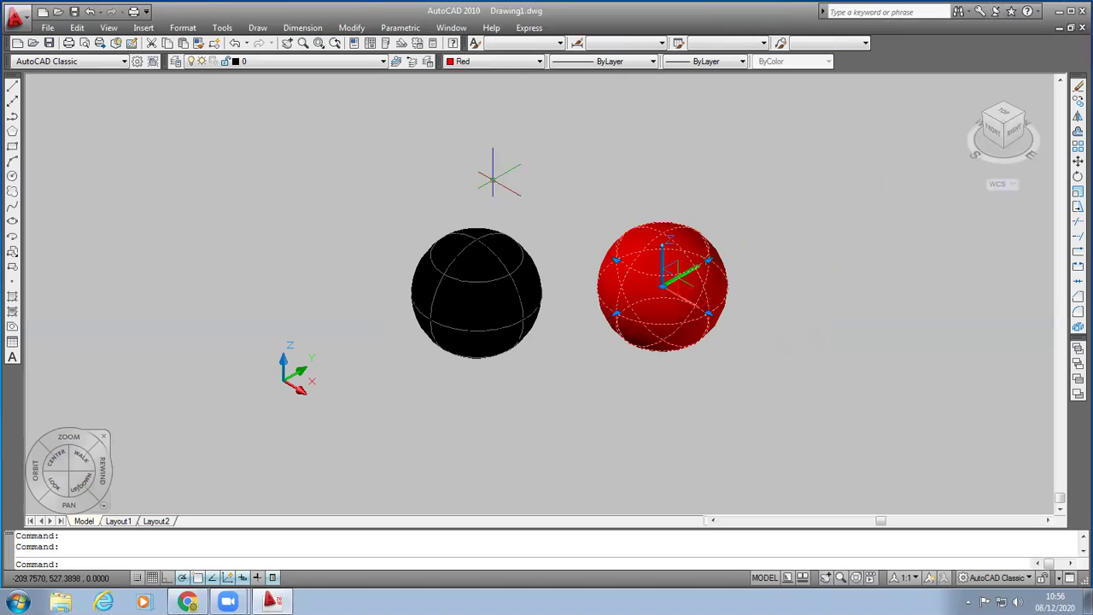
key("Escape")
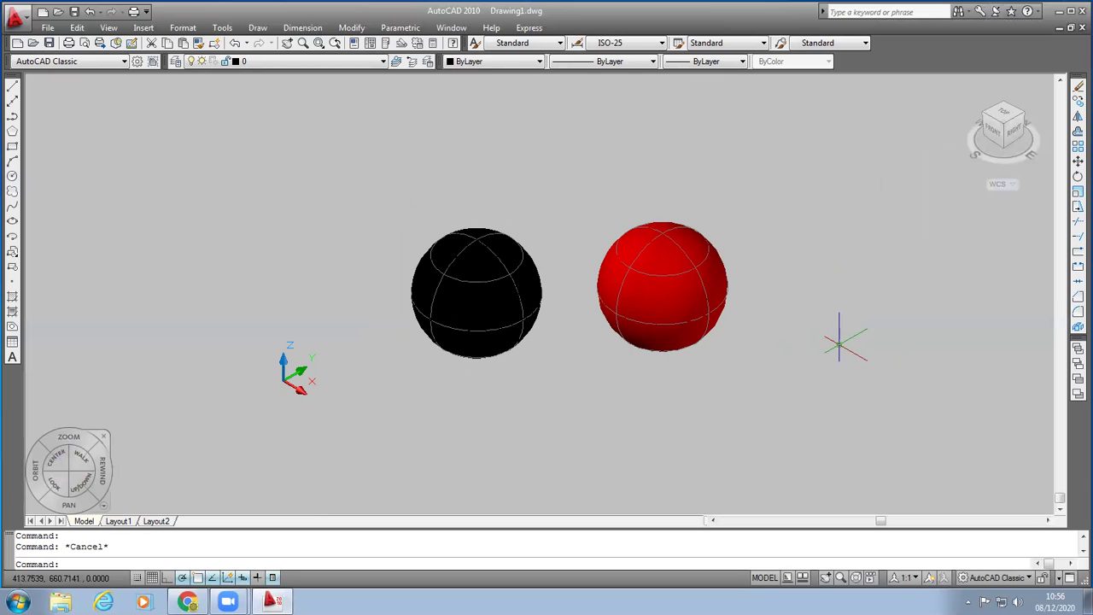
Step: Switch the display to the 3D Wireframe visual style and set the SE Isometric view again
left_click(297, 136)
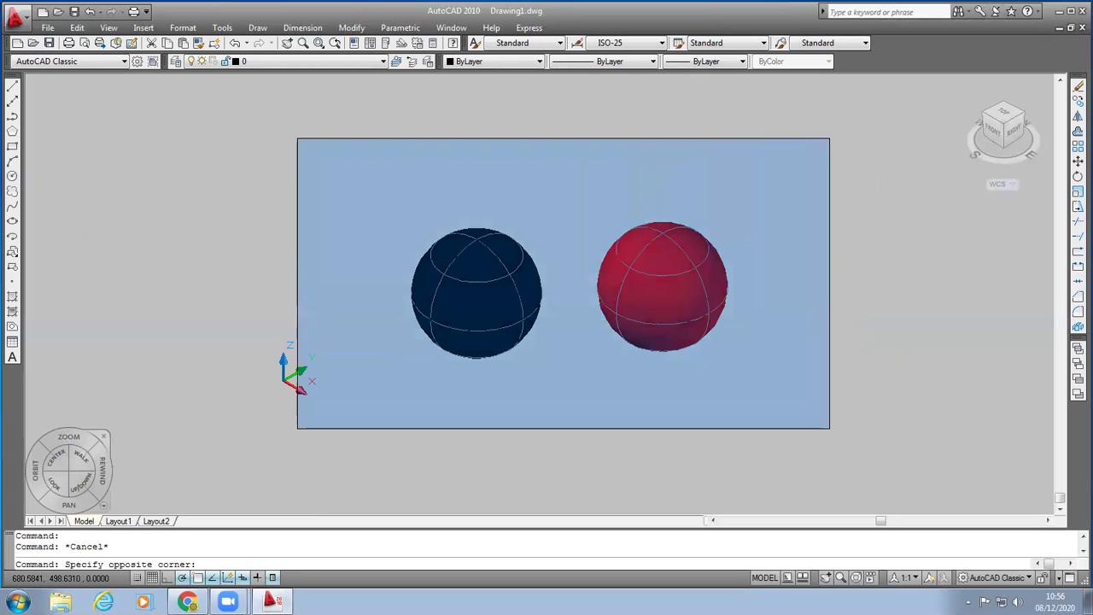
left_click(81, 109)
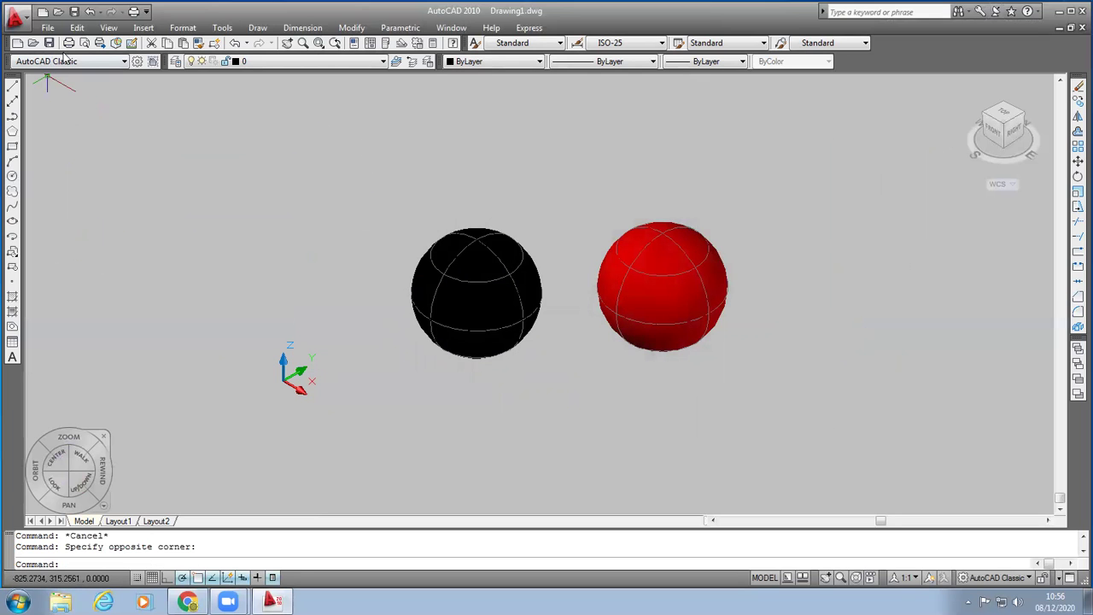
left_click(108, 28)
mouse_move(137, 343)
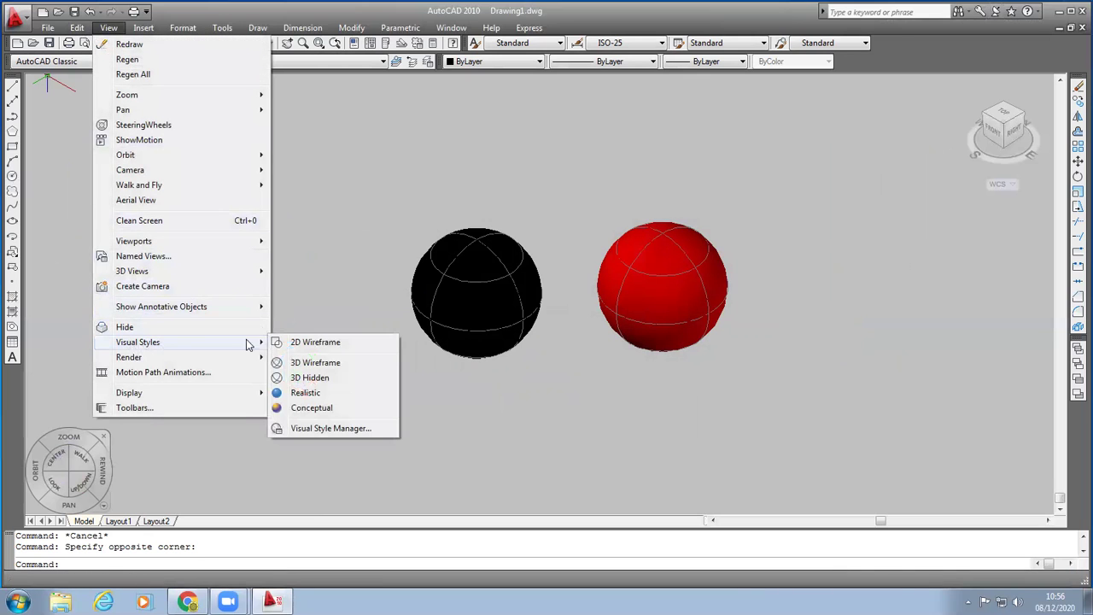
left_click(312, 364)
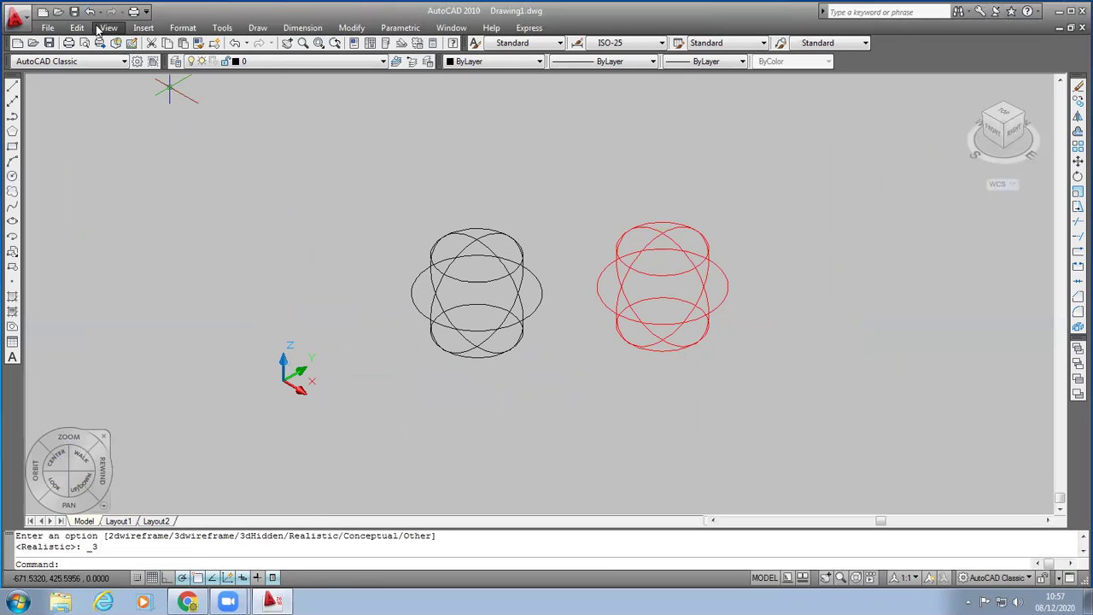
left_click(108, 27)
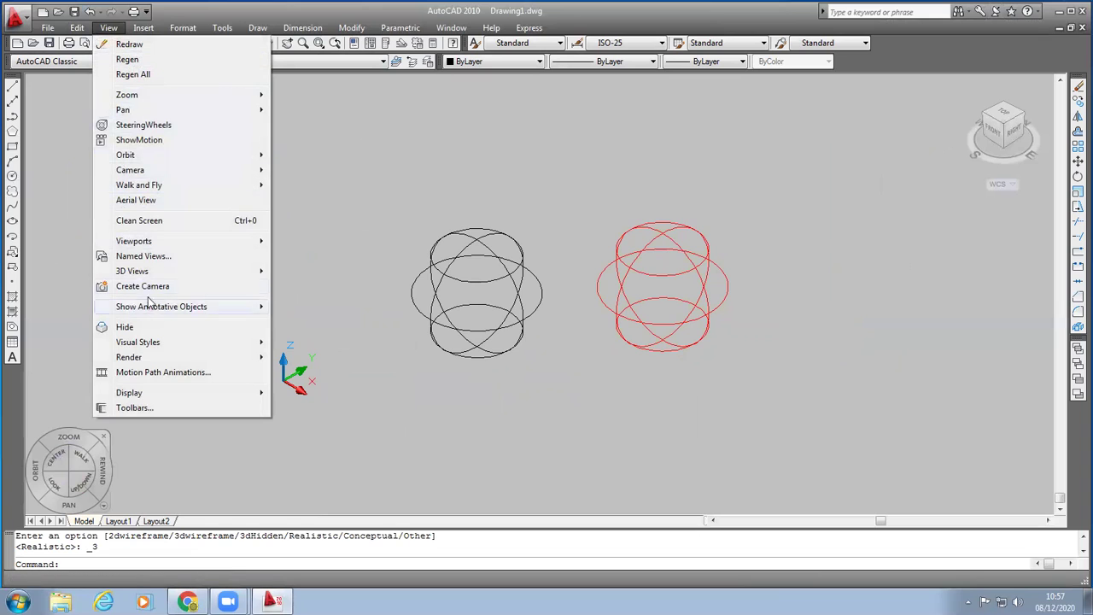
mouse_move(256, 272)
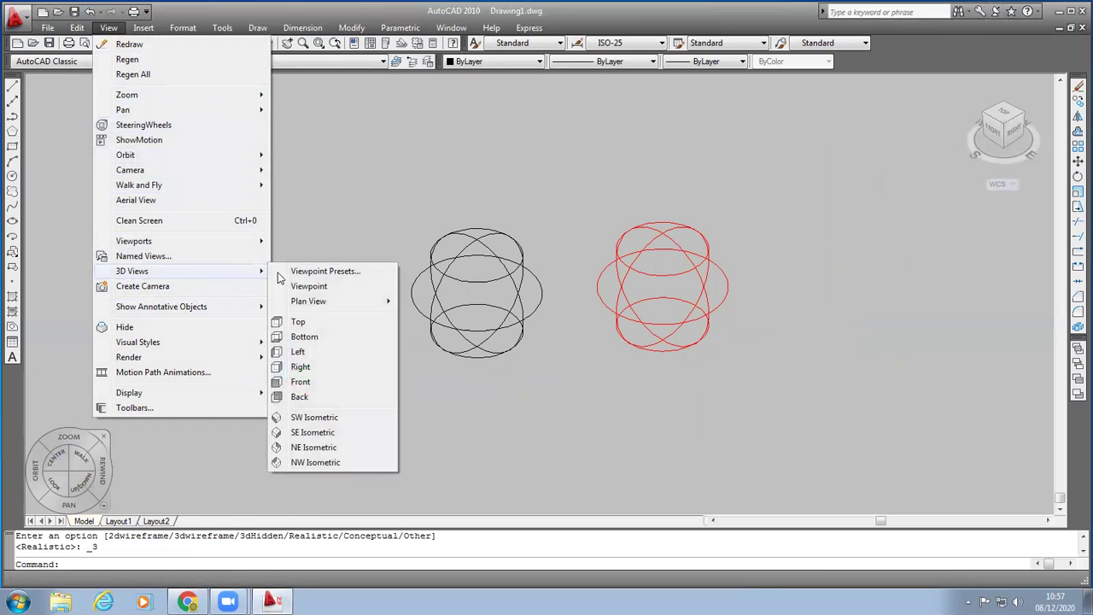
left_click(331, 433)
Step: Select both the black and the red sphere with one window and erase them
left_click(359, 212)
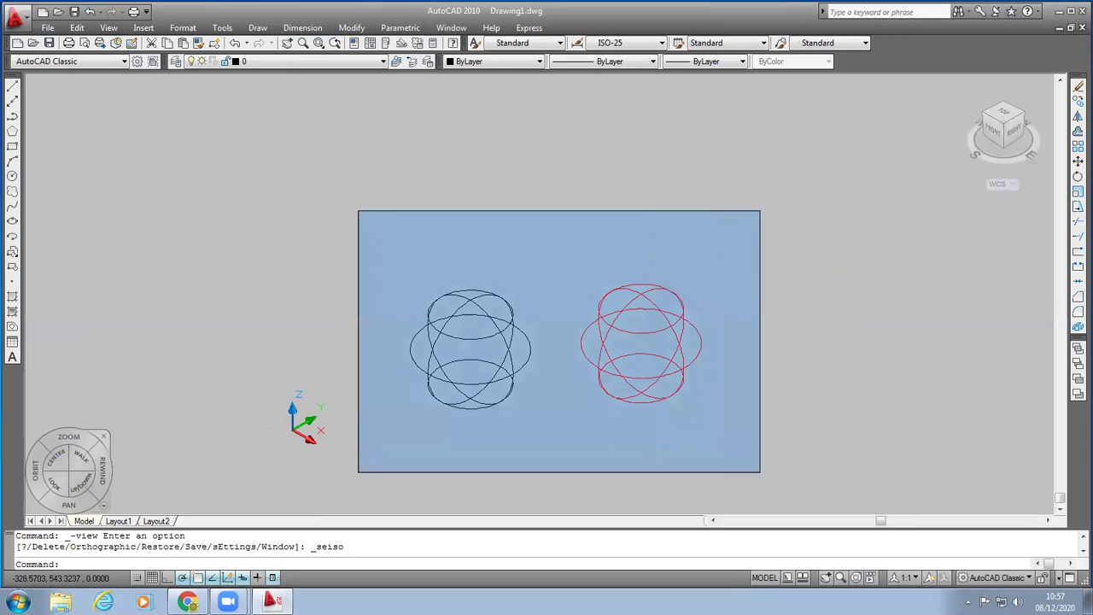
left_click(814, 481)
key("Delete")
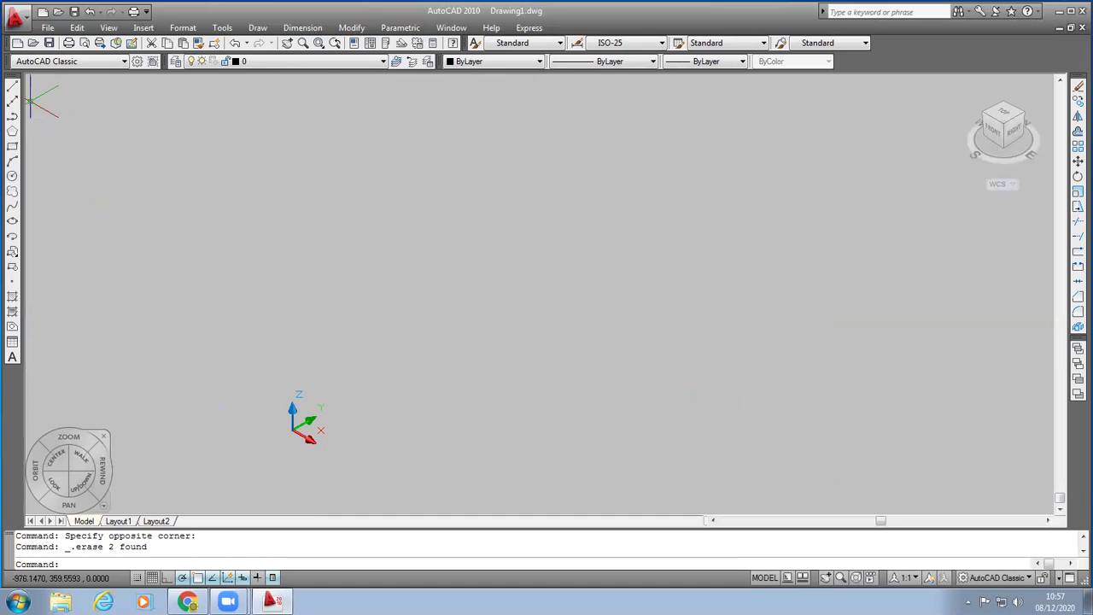
left_click(13, 87)
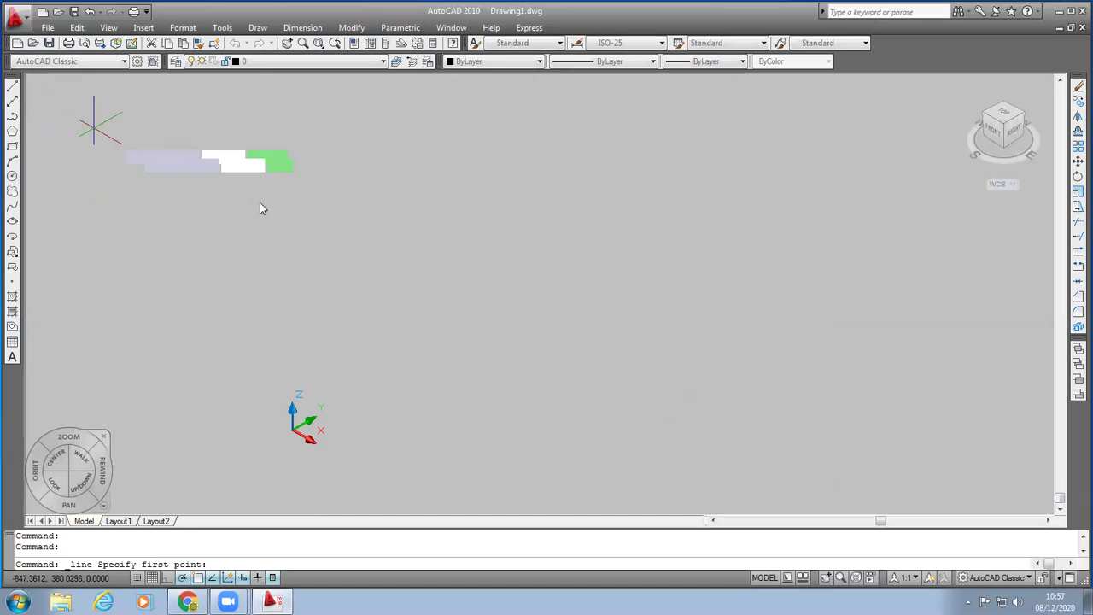
left_click(494, 330)
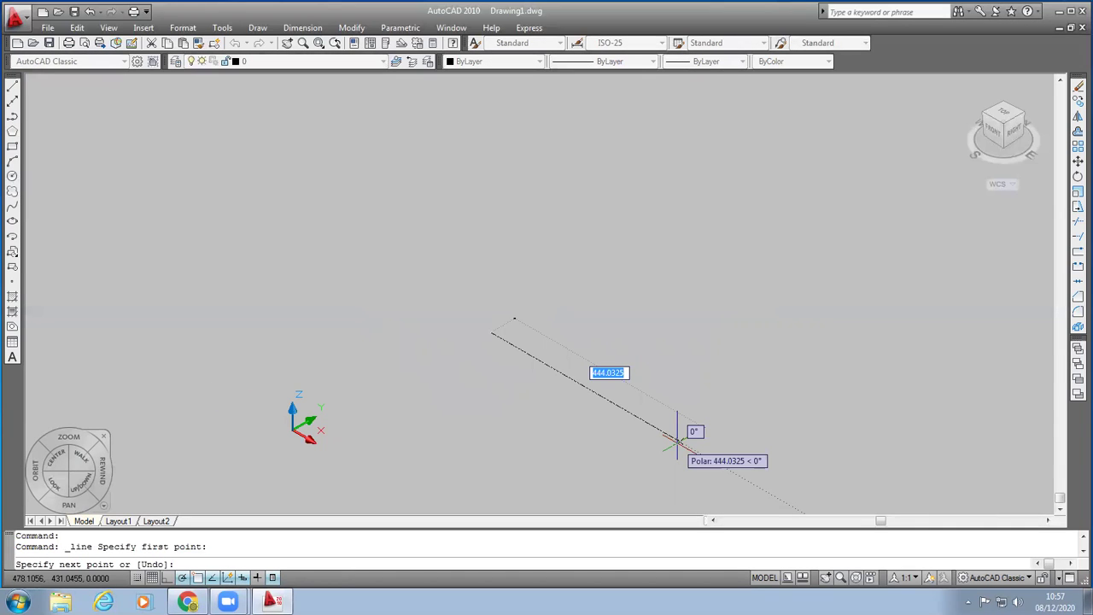
key("F8")
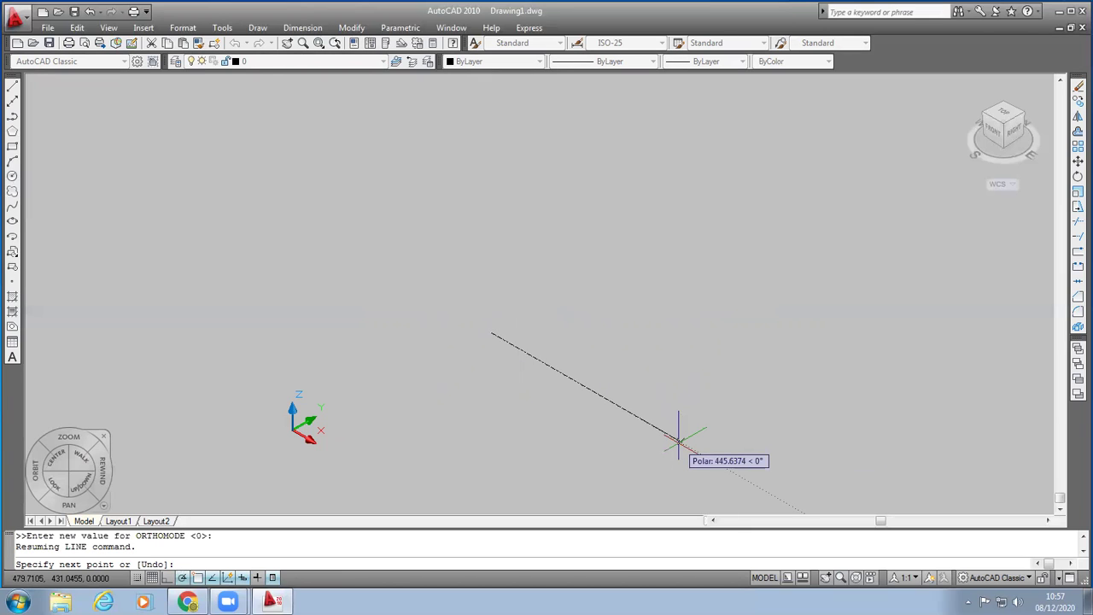
type("100,0,0")
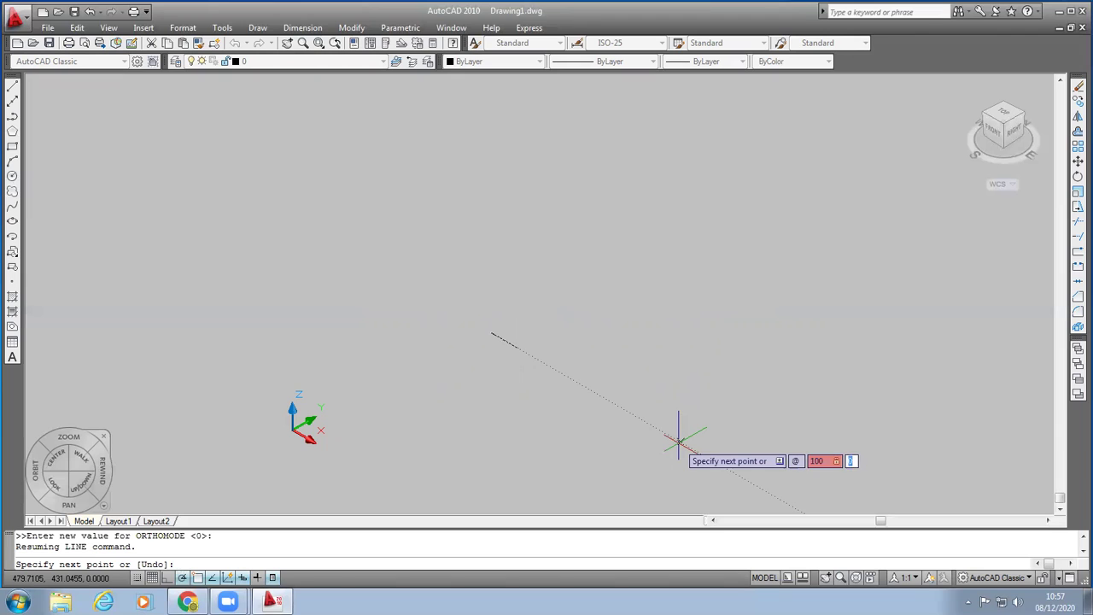
key("Return")
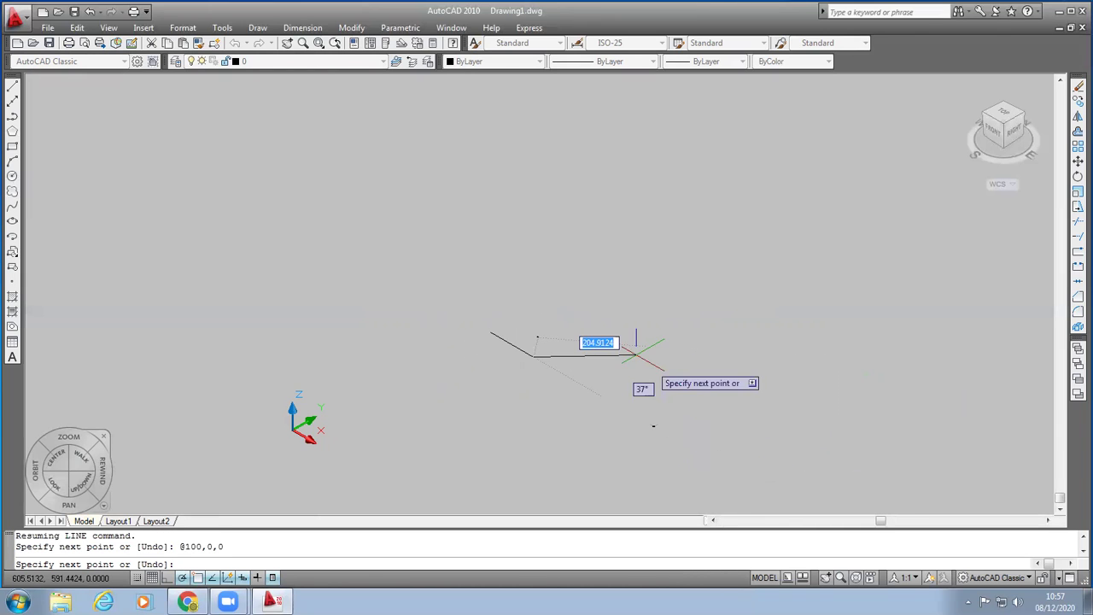
Step: Continue the line with a second segment to the relative coordinates @0,50,0 and finish the Line command
scroll(564, 322, "up", 5)
scroll(476, 398, "up", 6)
scroll(471, 410, "down", 6)
scroll(495, 434, "up", 2)
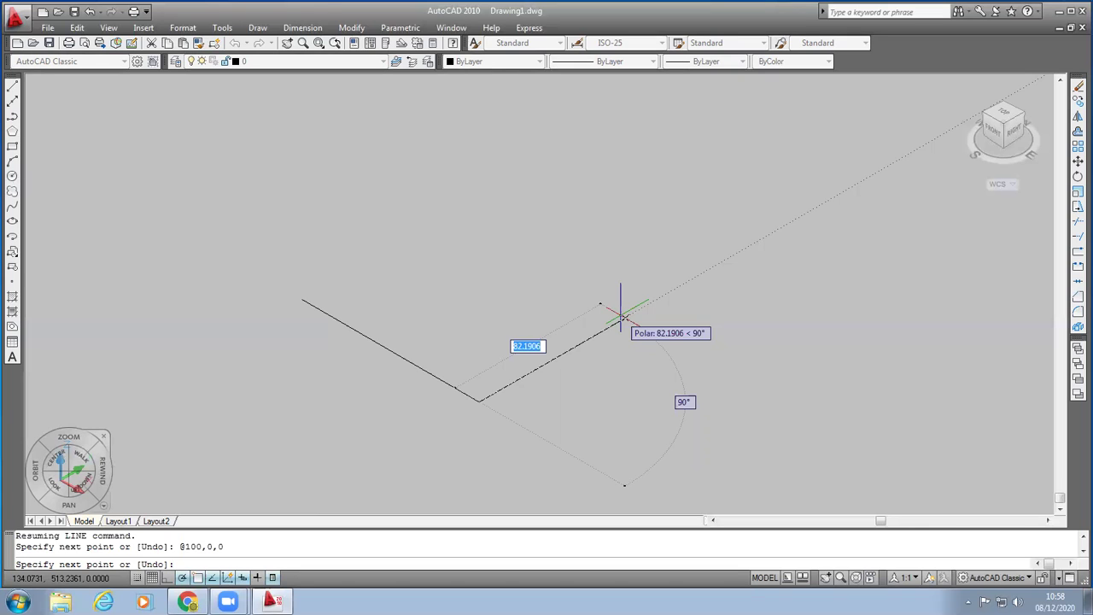
type("@0,82.1906")
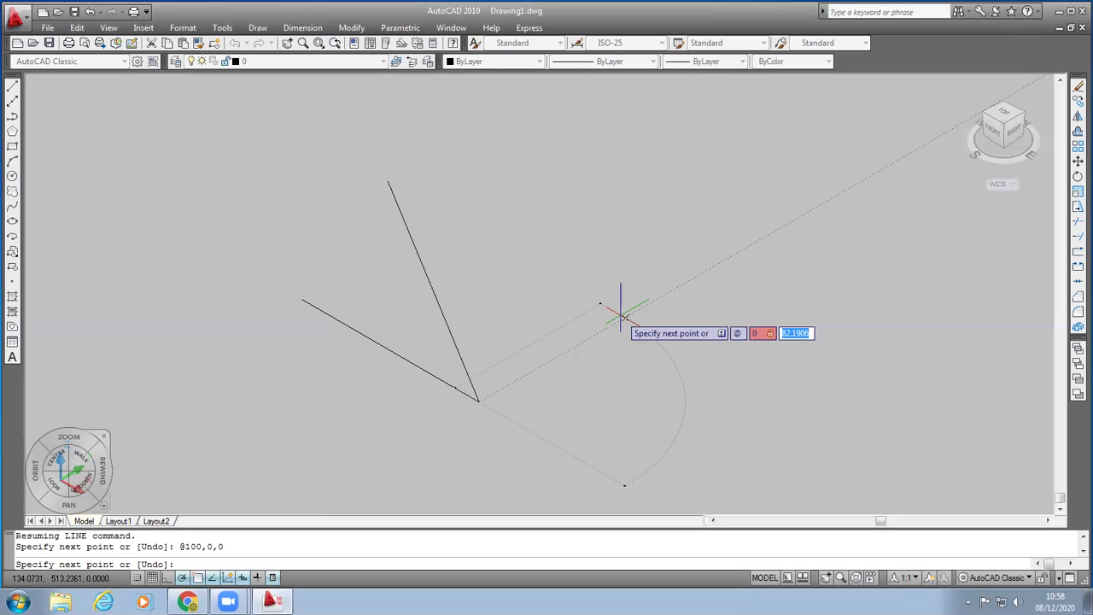
type("50")
key("Tab")
type("0")
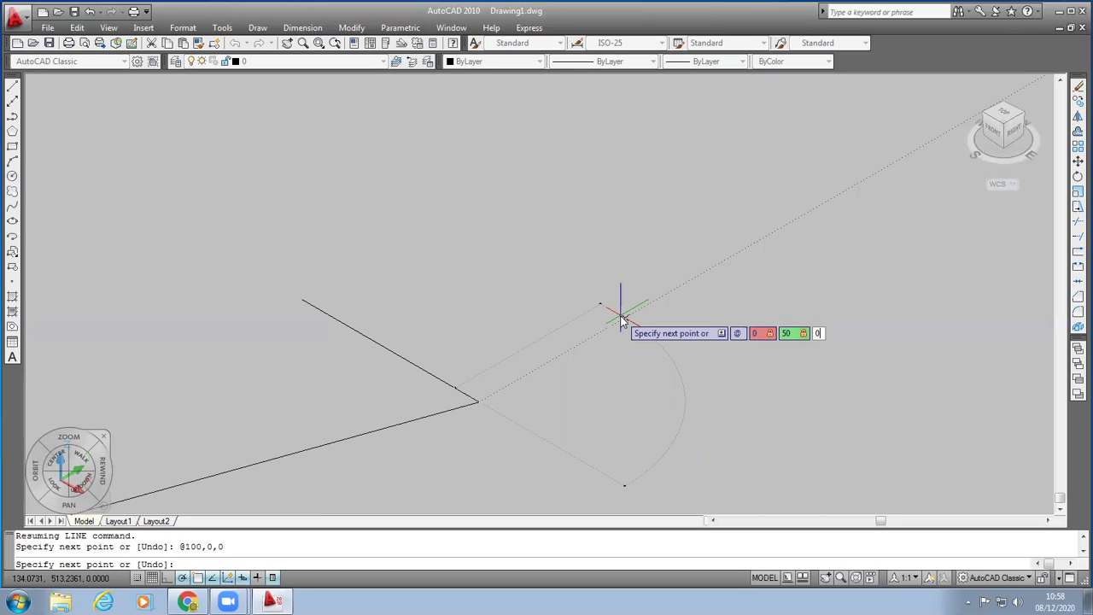
key("Return")
key("Return")
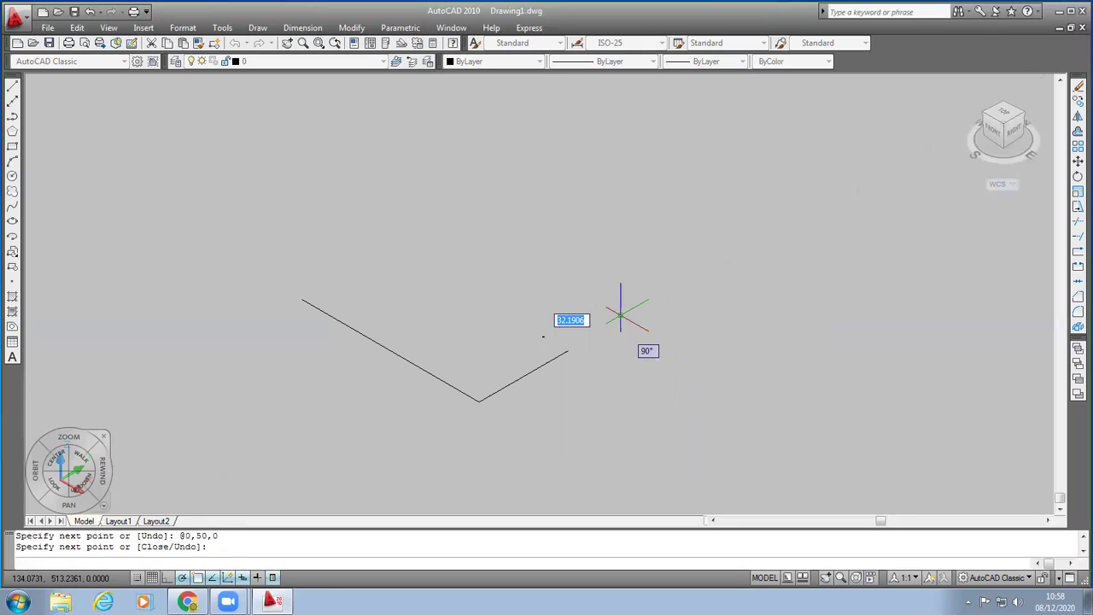
Step: Model a sphere of radius 30 centred on the free end of the 100-unit line
scroll(512, 461, "up", 2)
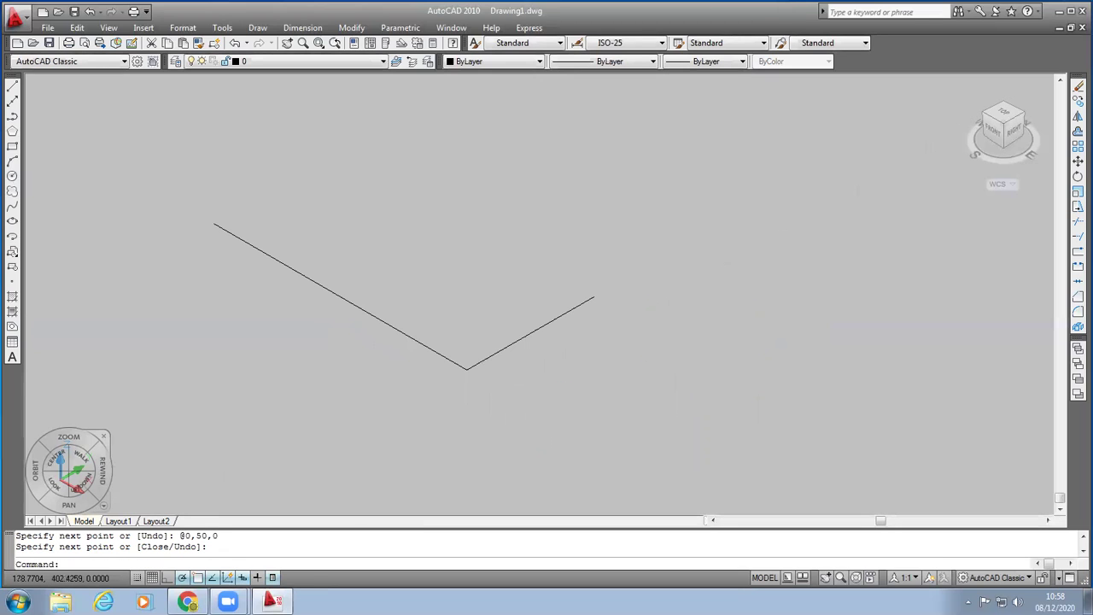
type("sphere")
key("Return")
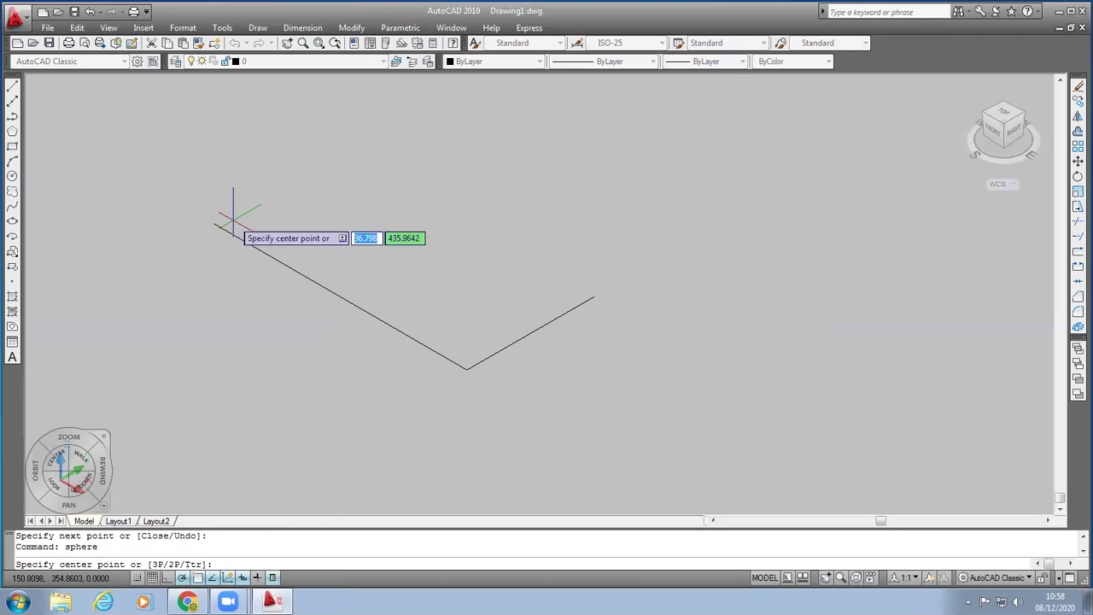
left_click(214, 224)
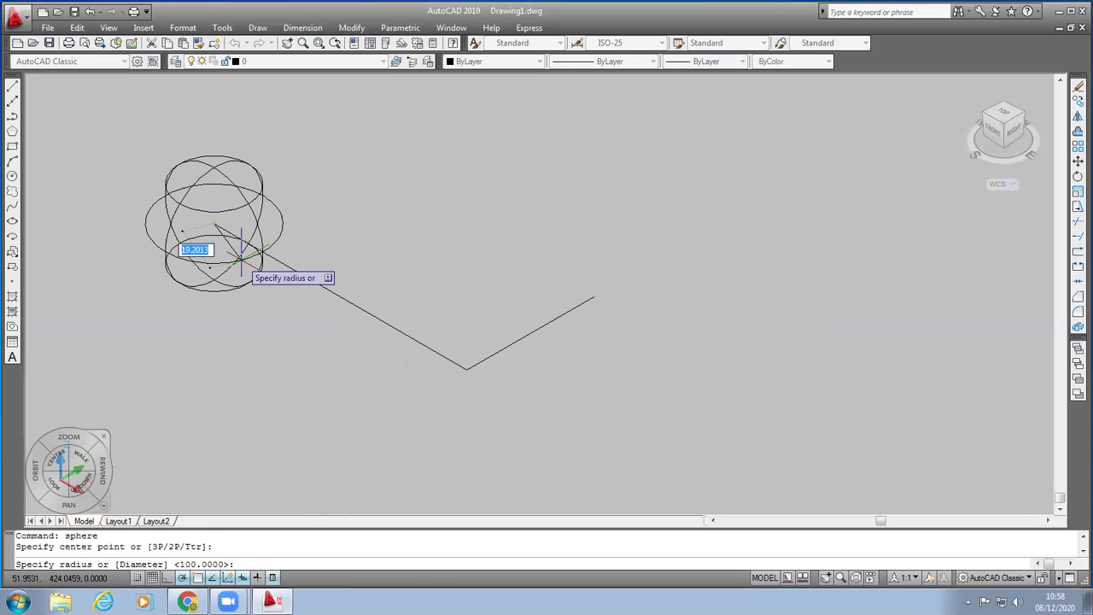
type("30")
key("Return")
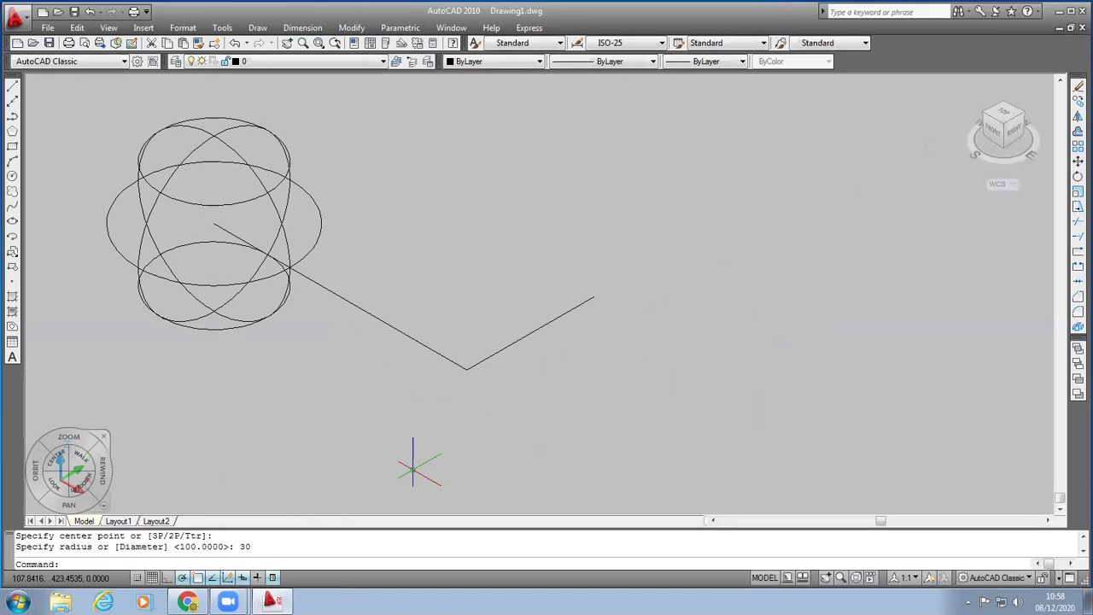
Step: Model a sphere of radius 15 centred on the corner where the two lines meet
type("sphere")
key("Return")
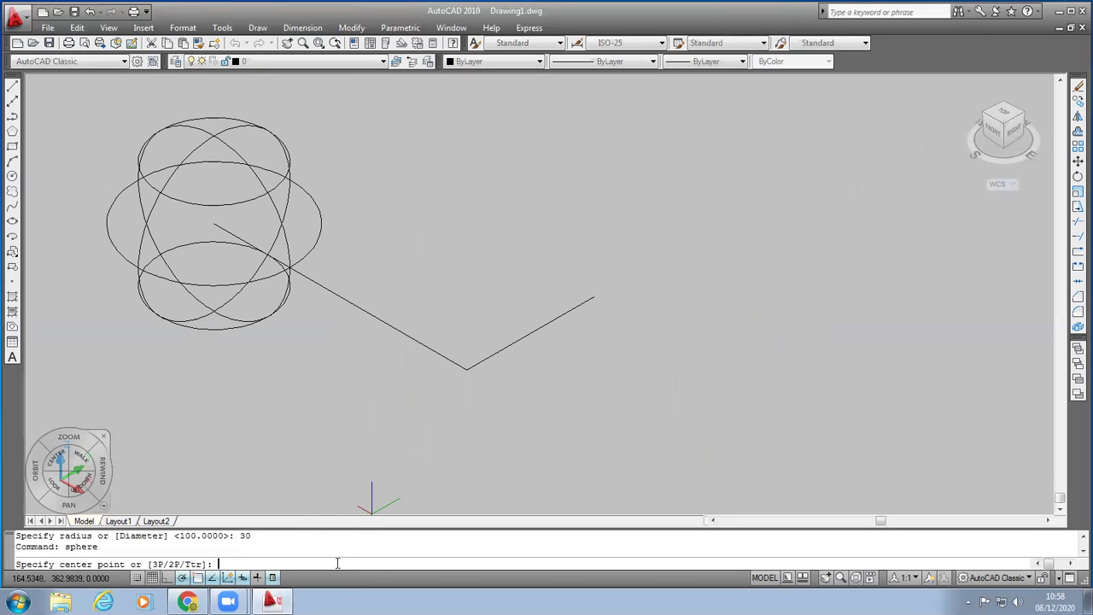
left_click(467, 369)
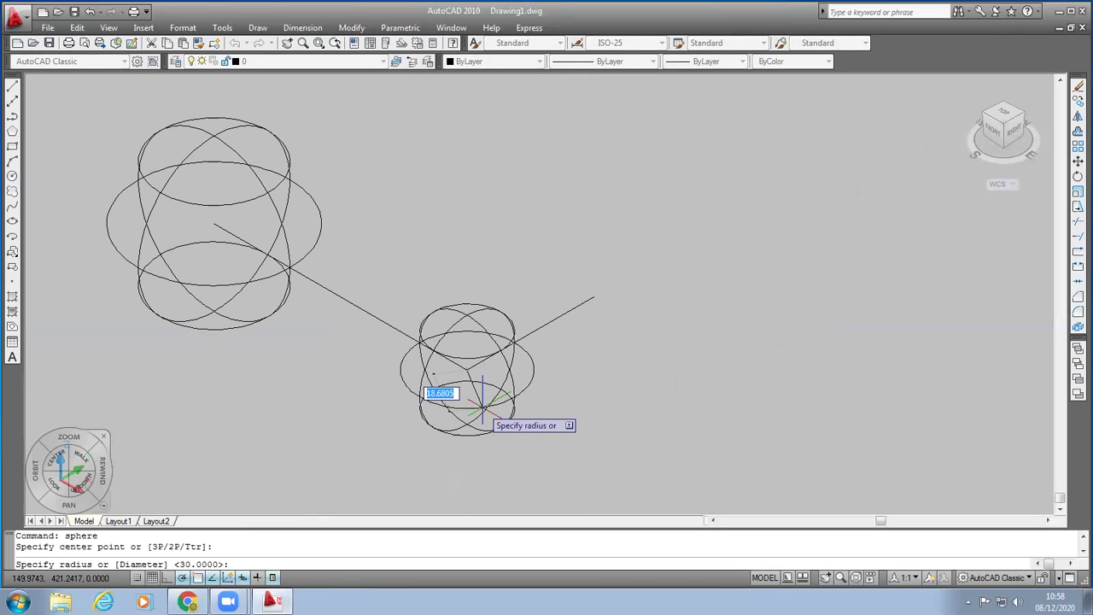
type("15")
key("Return")
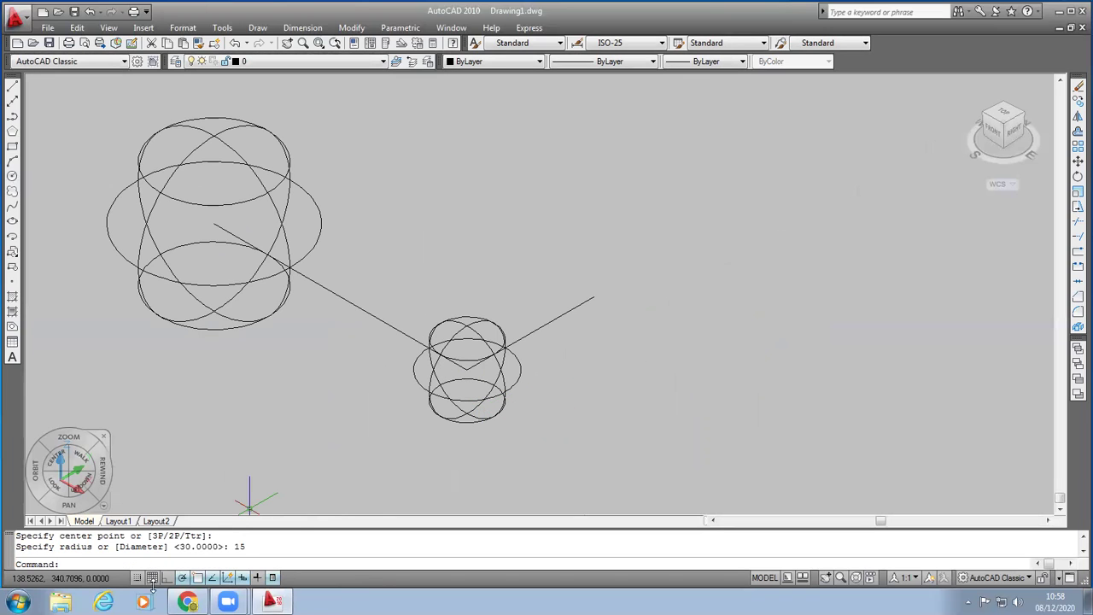
Step: Model a sphere of radius 5 centred on the free end of the 50-unit line
type("sphere")
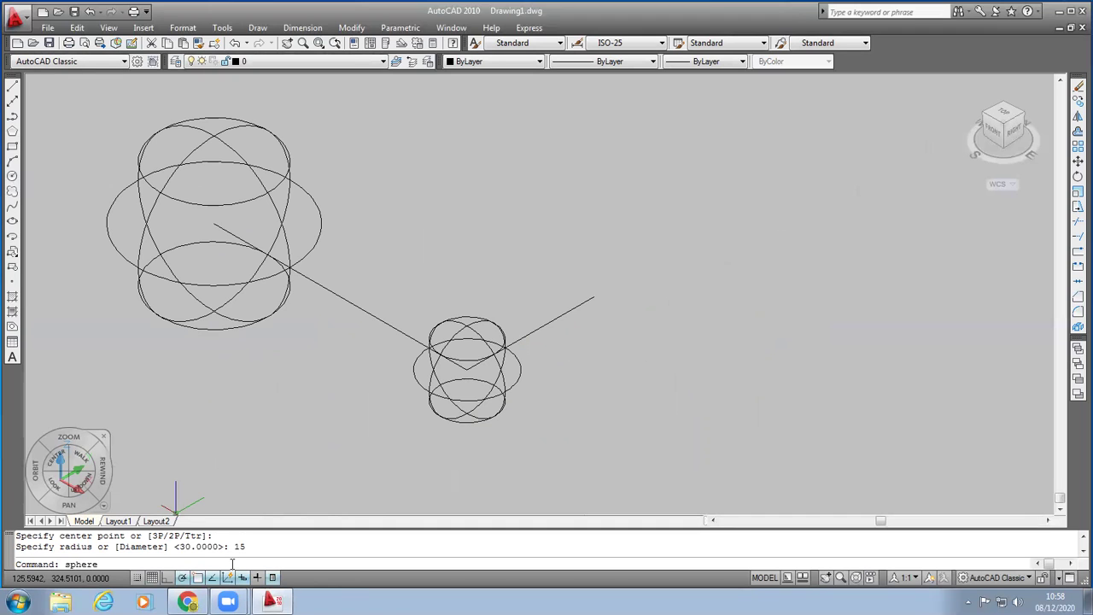
key("Return")
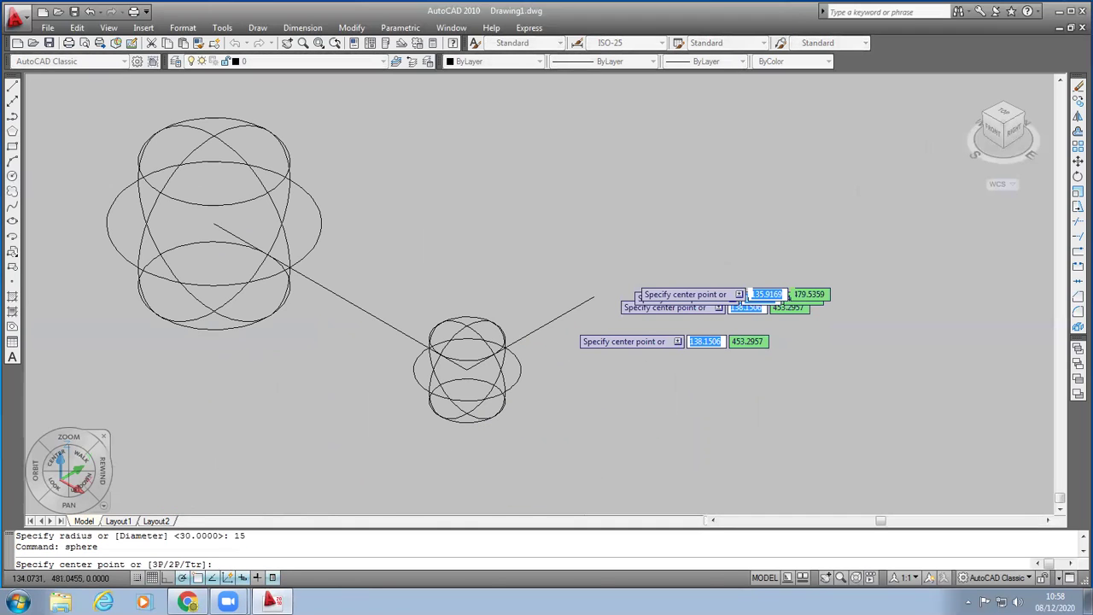
left_click(592, 298)
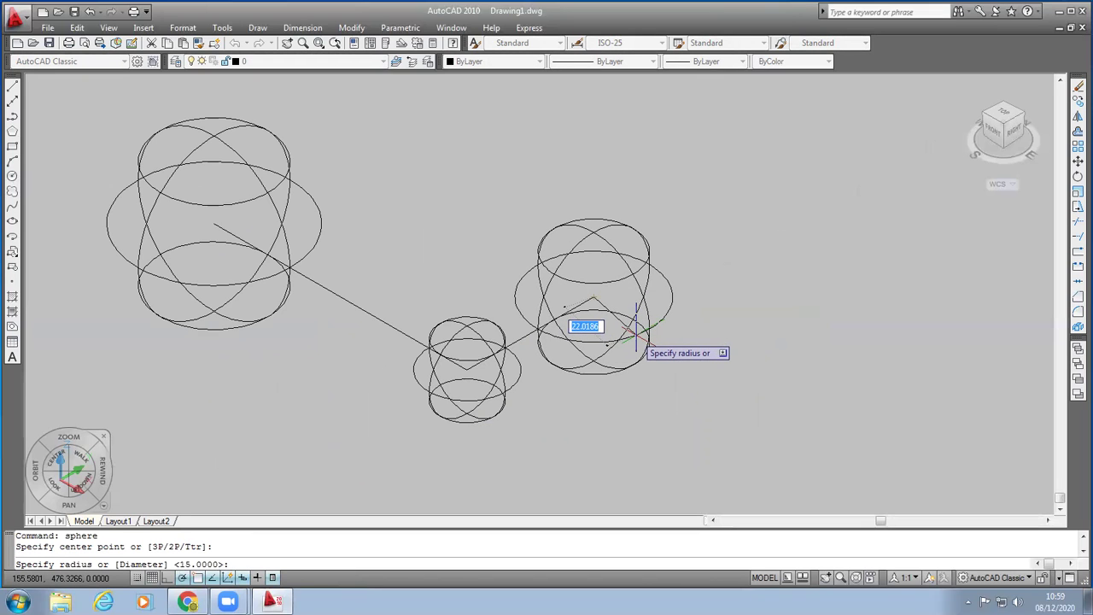
type("5")
key("Return")
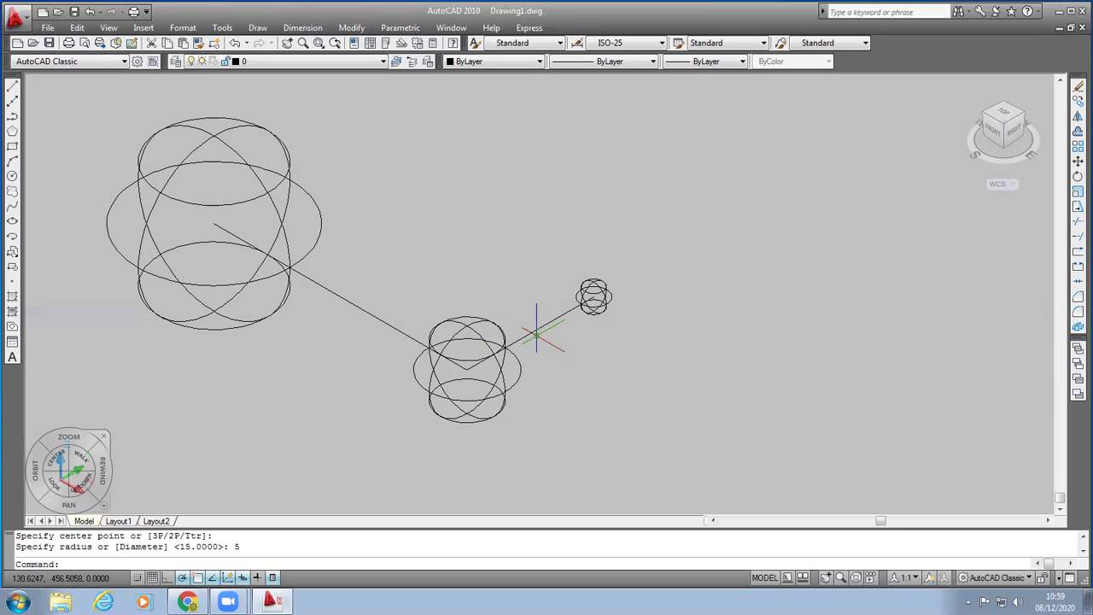
Step: Delete the two connecting lines so that only the three spheres remain
left_click(535, 332)
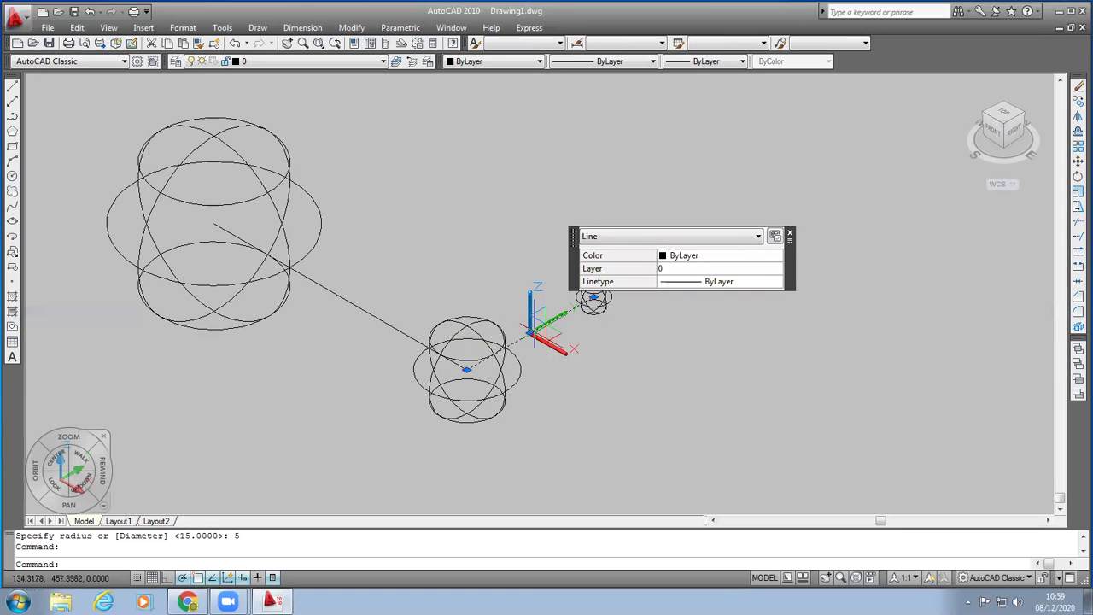
key("Delete")
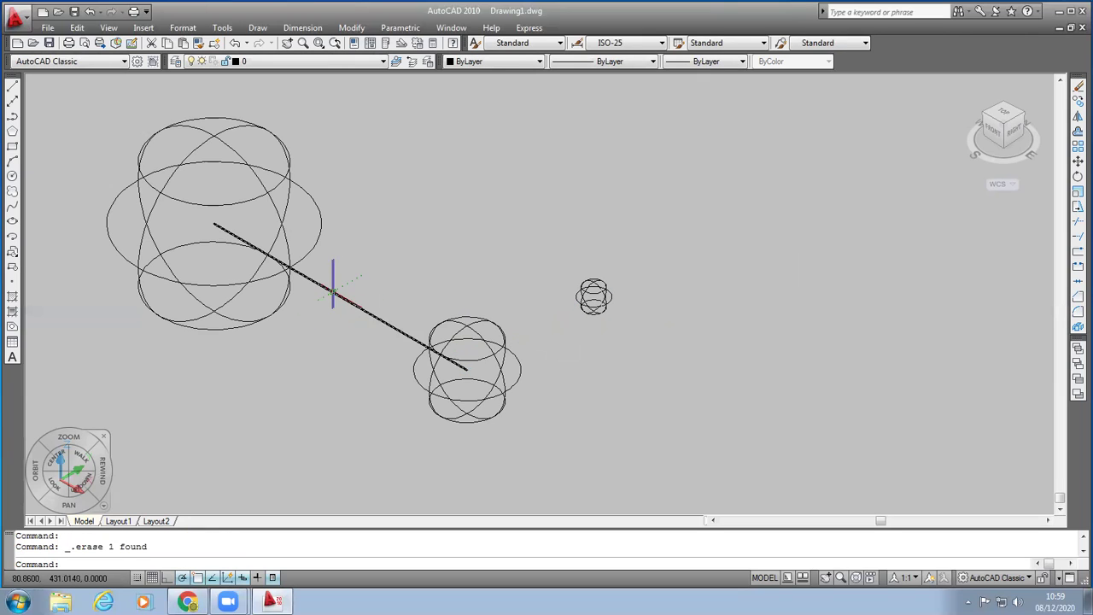
left_click(335, 292)
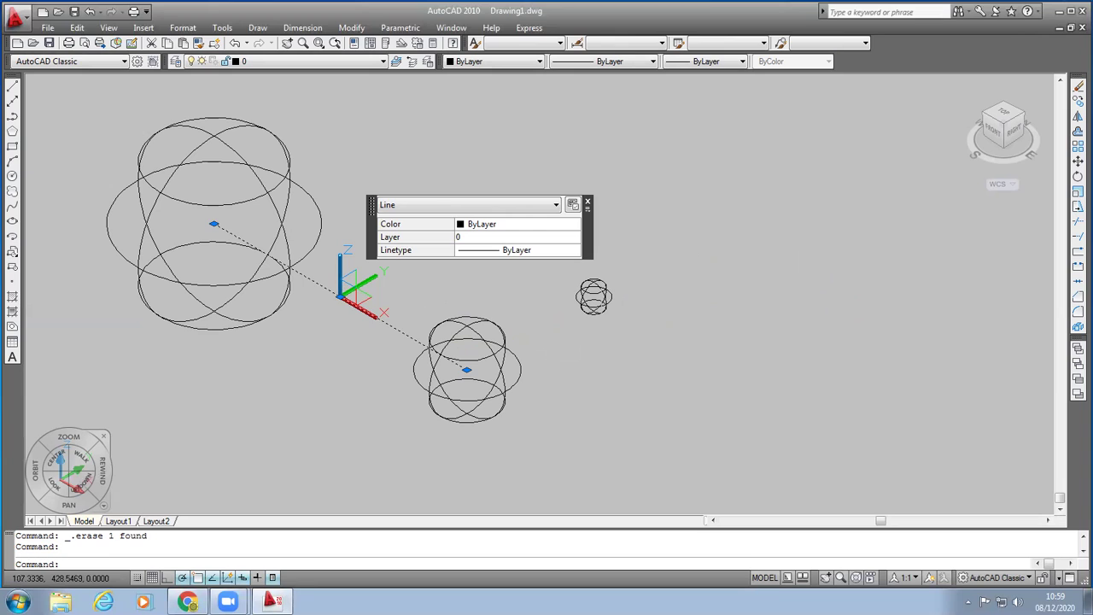
key("Delete")
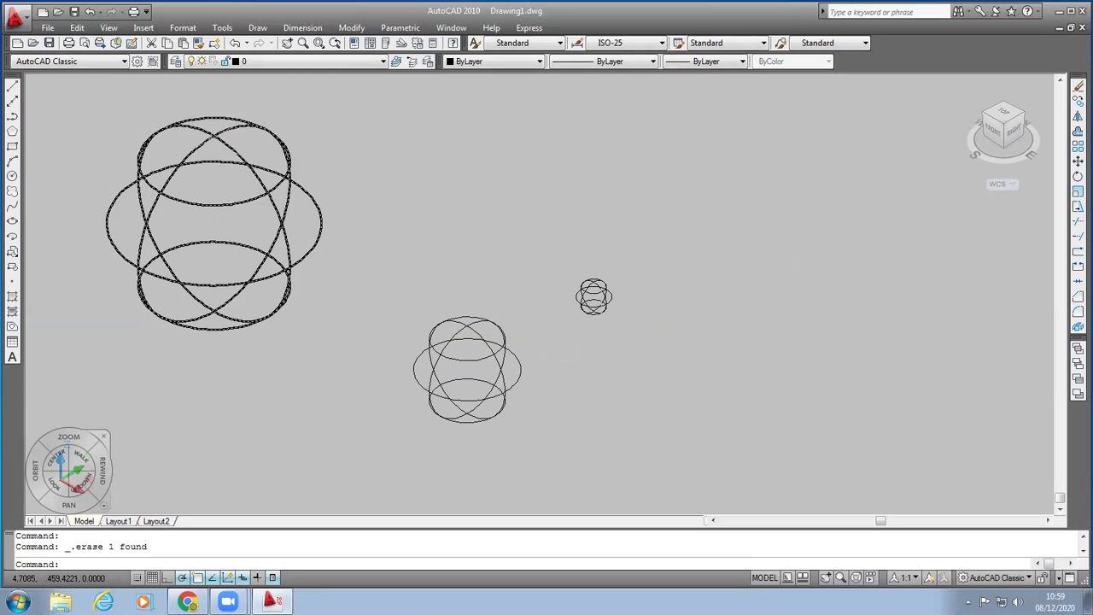
Step: Display the three spheres in the Realistic visual style and inspect them from other angles with Free Orbit
left_click(109, 27)
mouse_move(168, 345)
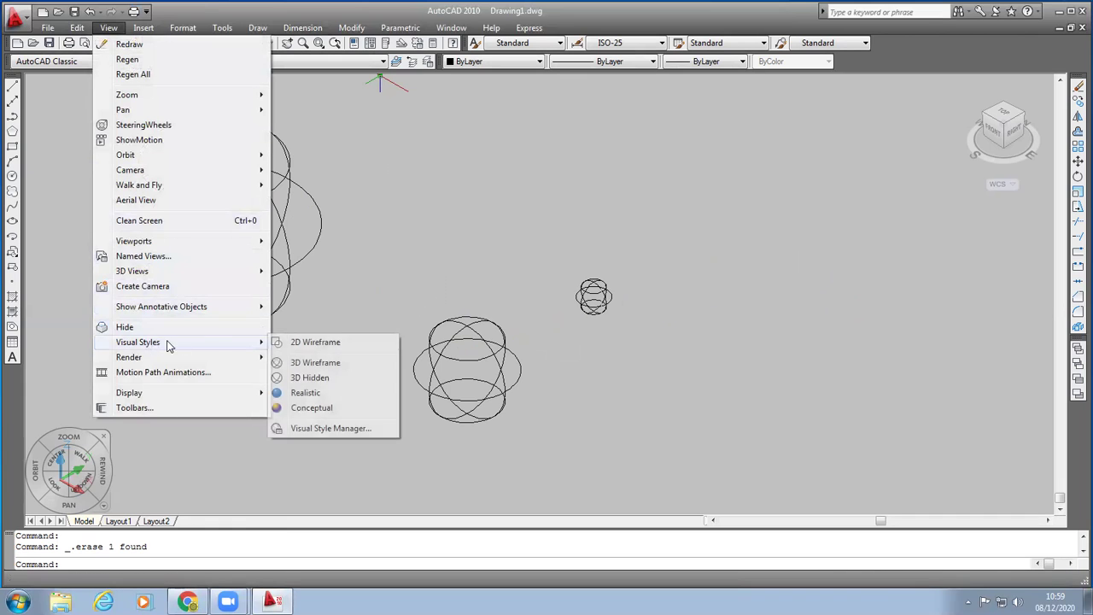
left_click(309, 393)
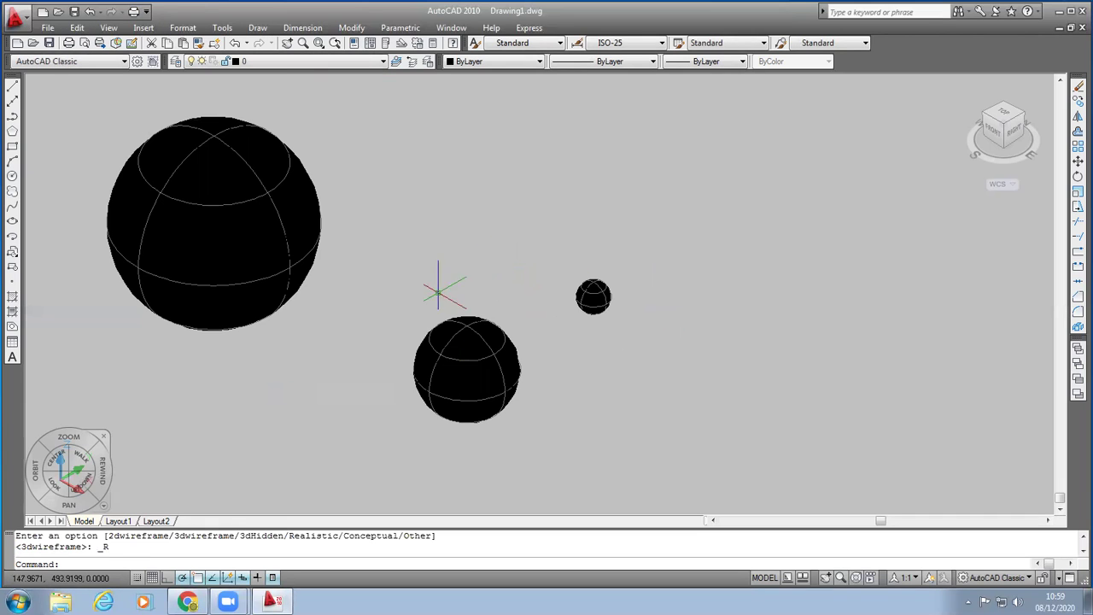
left_click(109, 28)
mouse_move(152, 156)
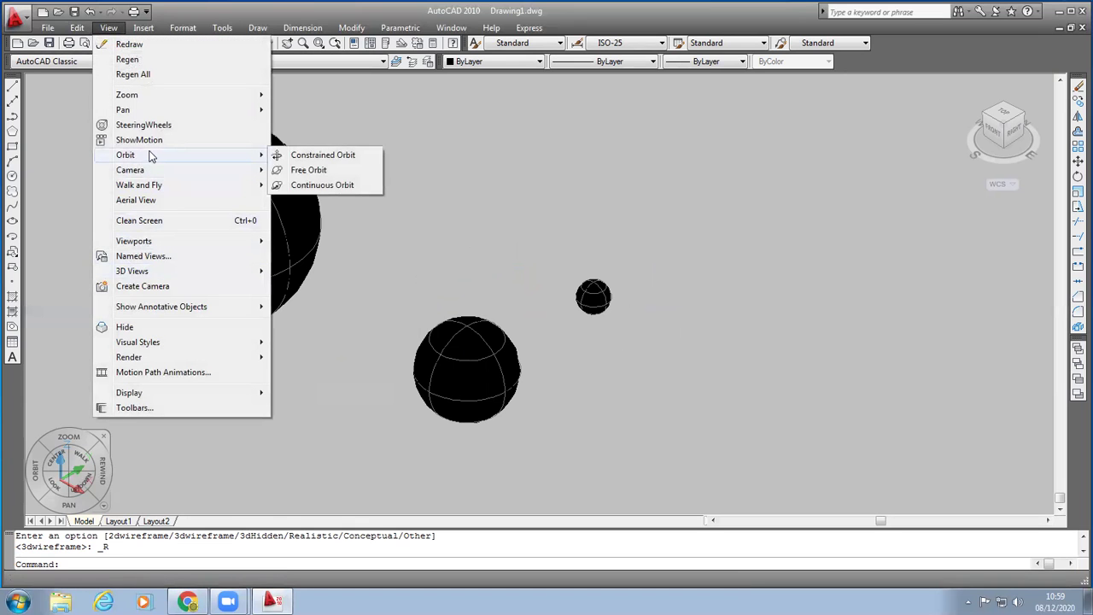
left_click(295, 170)
left_click_drag(408, 276, 456, 278)
left_click_drag(327, 381, 649, 352)
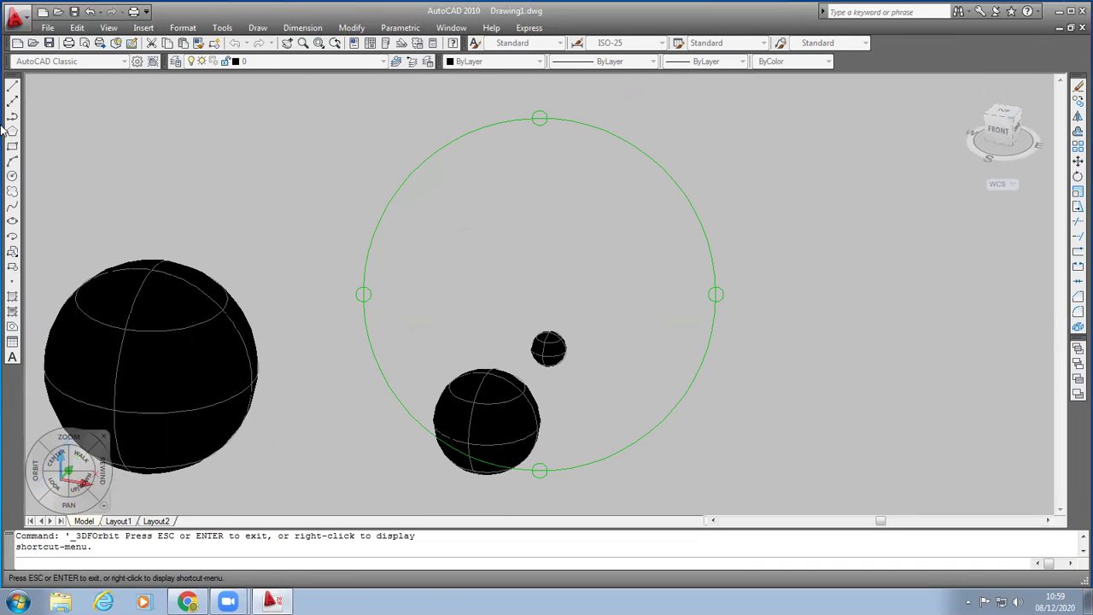
Step: Switch the visual style to 3D Wireframe and restore the SE Isometric view
left_click(107, 27)
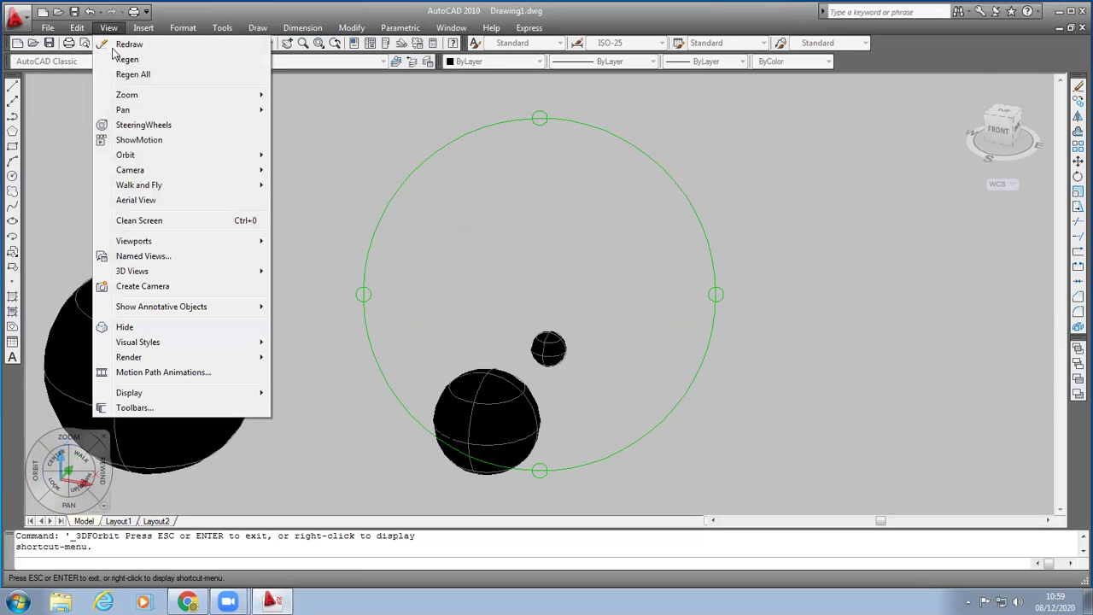
mouse_move(209, 346)
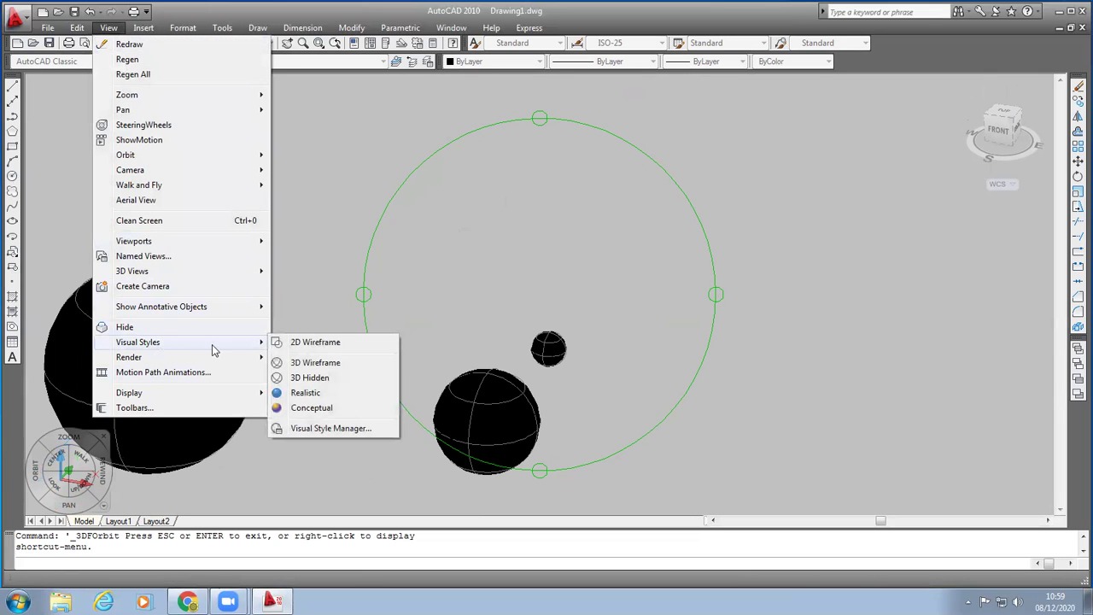
left_click(320, 366)
left_click(108, 27)
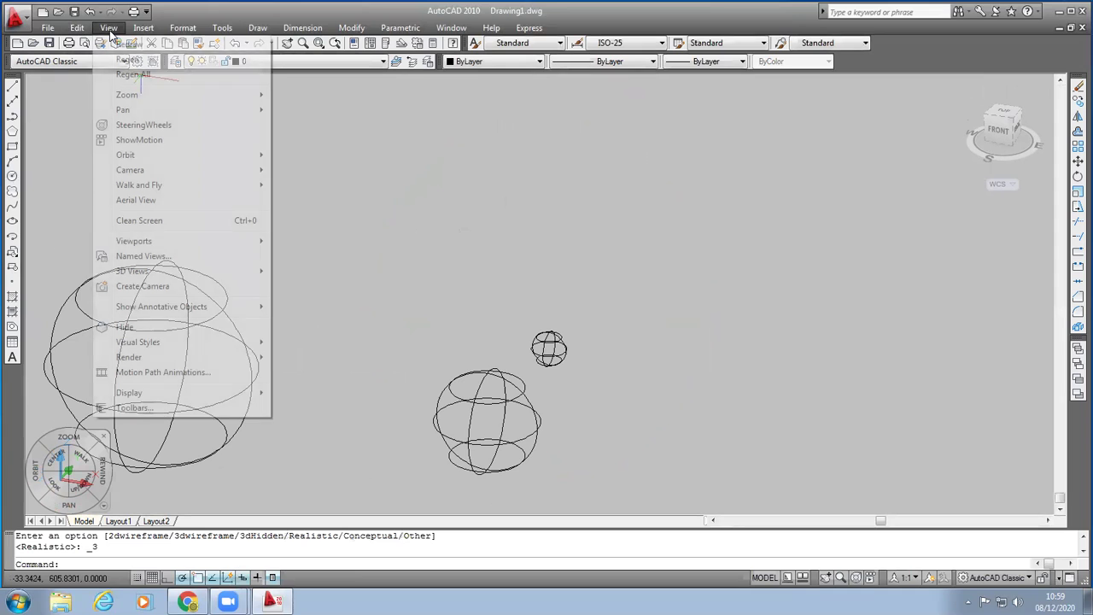
mouse_move(156, 342)
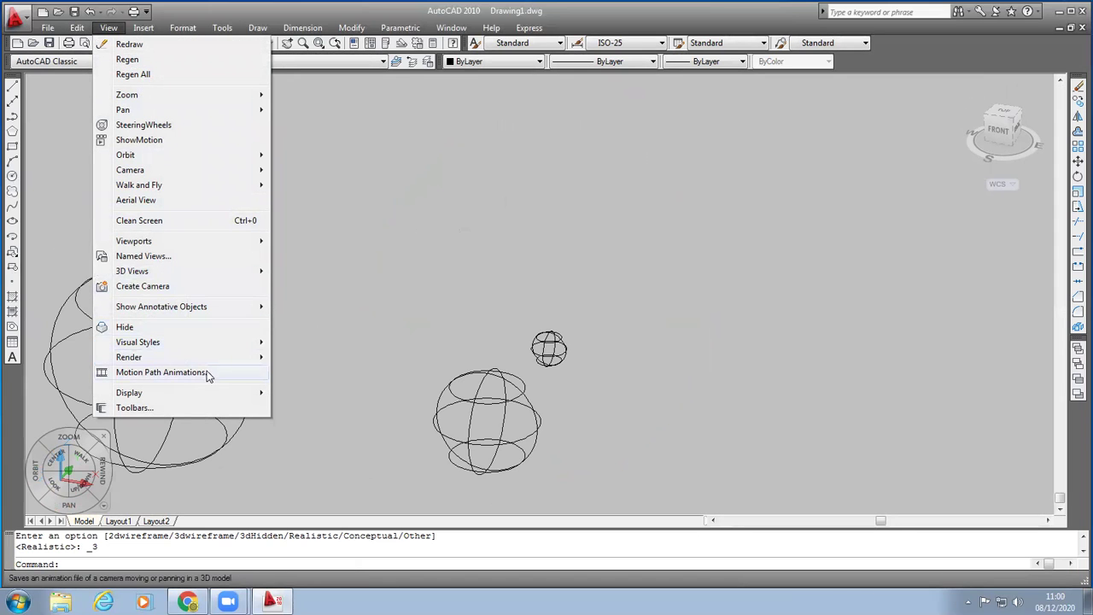
mouse_move(213, 351)
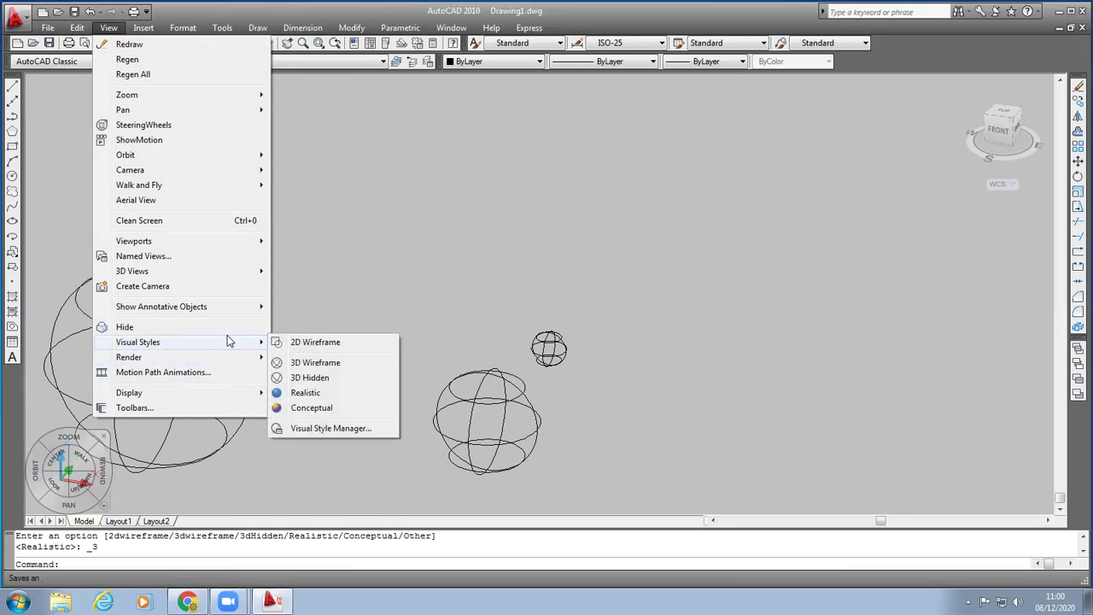
mouse_move(222, 271)
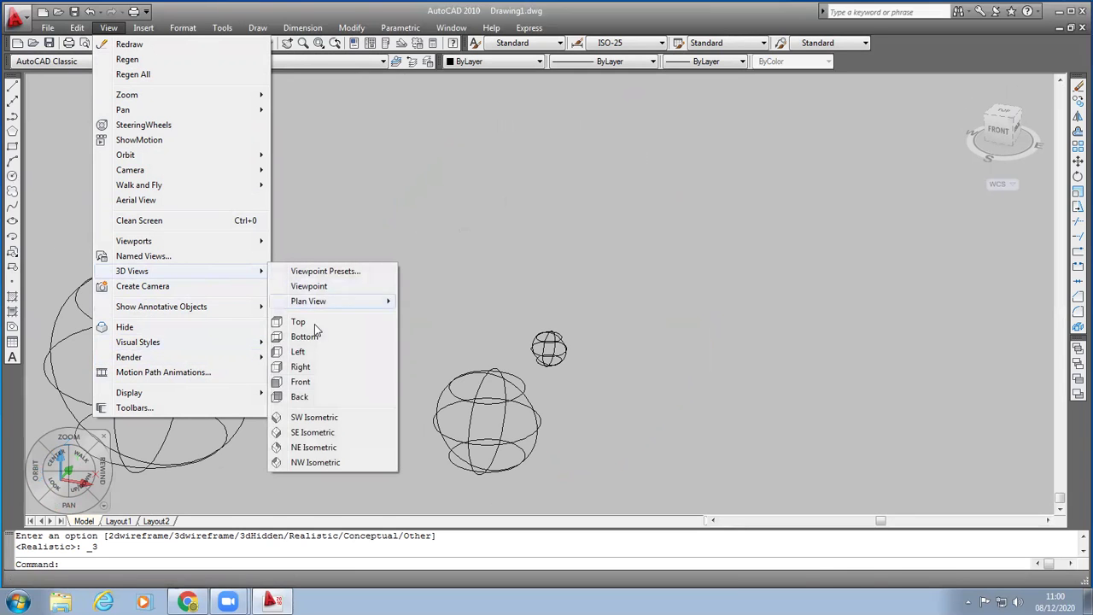
left_click(313, 433)
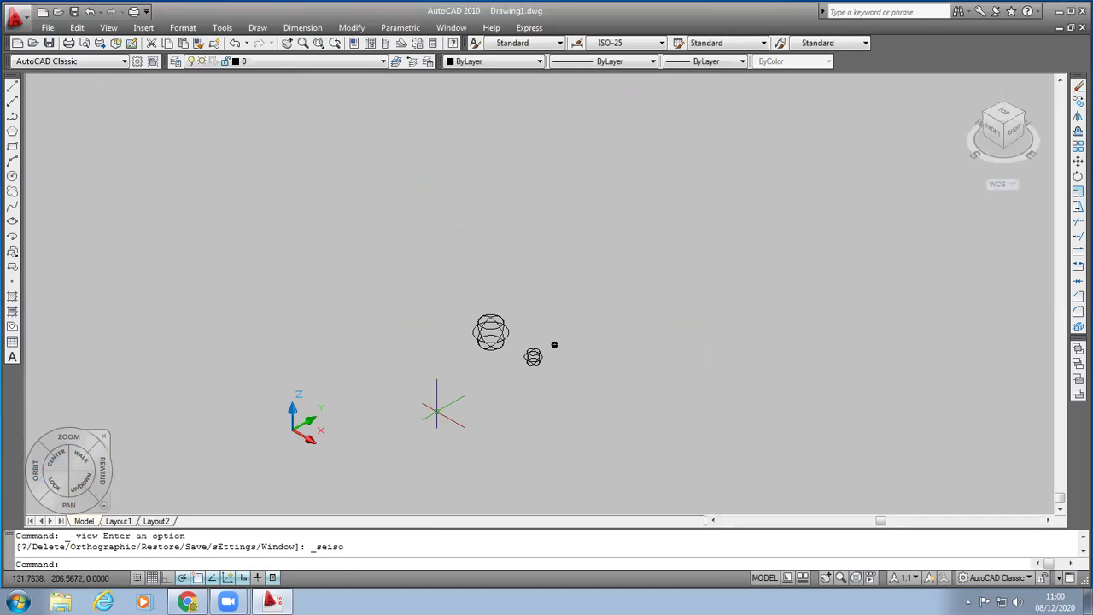
Step: Erase all three spheres together with a selection window around them
scroll(437, 410, "up", 4)
left_click(417, 166)
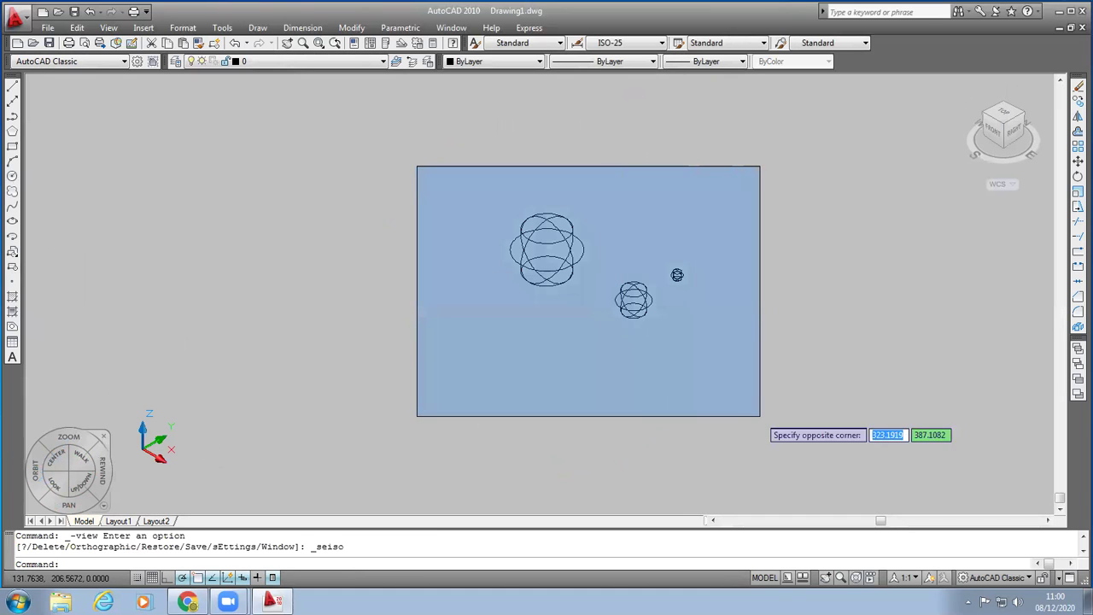
left_click(764, 418)
key("Delete")
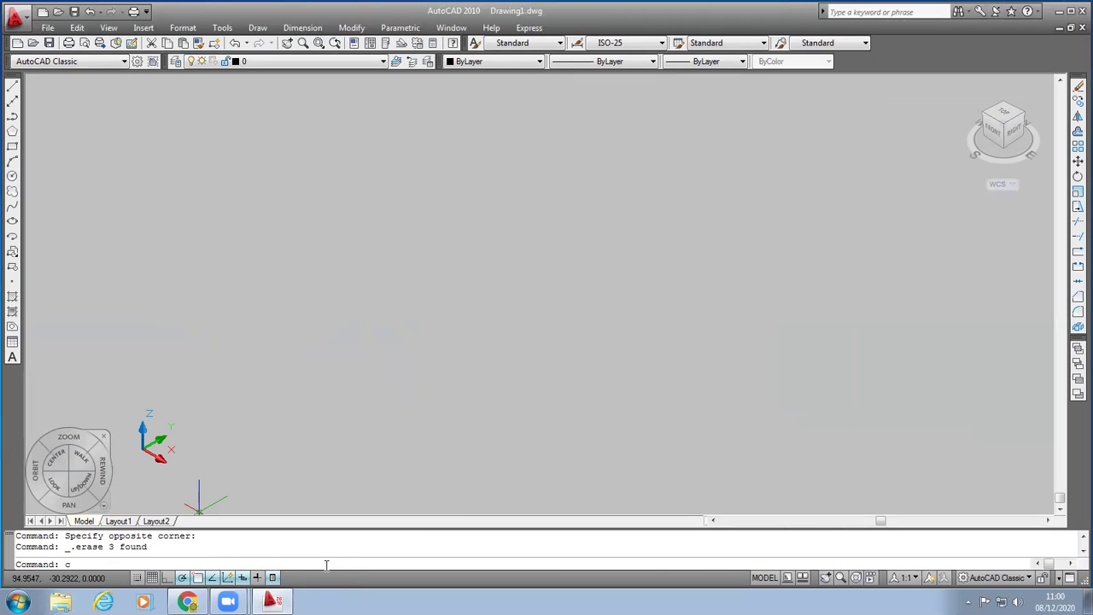
Step: Model a cylinder with base radius 50 and height 100 in the empty drawing area
type("linder")
key("Return")
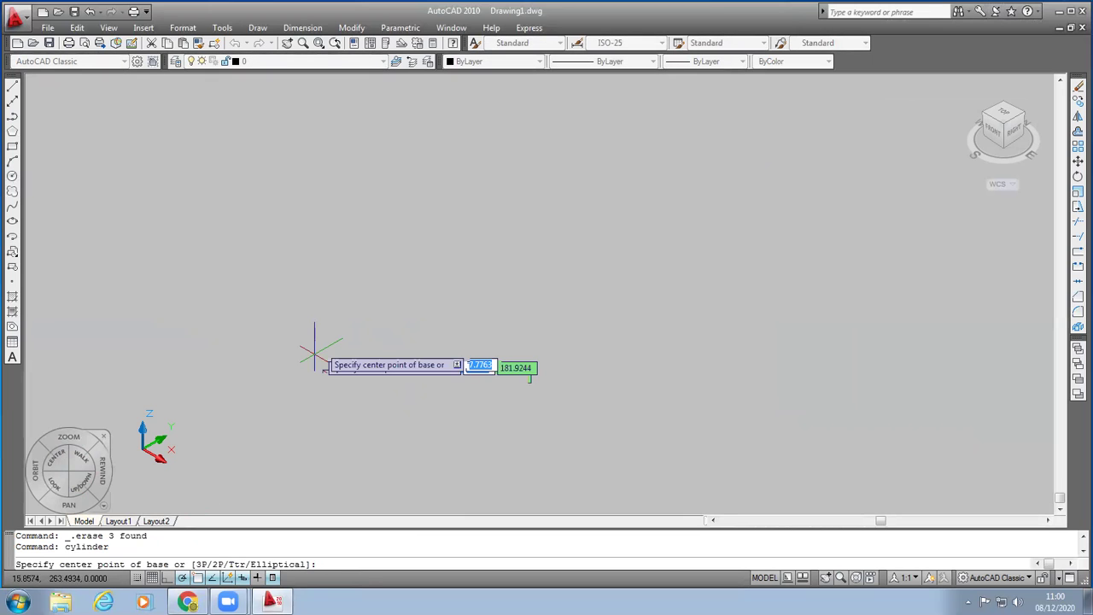
left_click(413, 290)
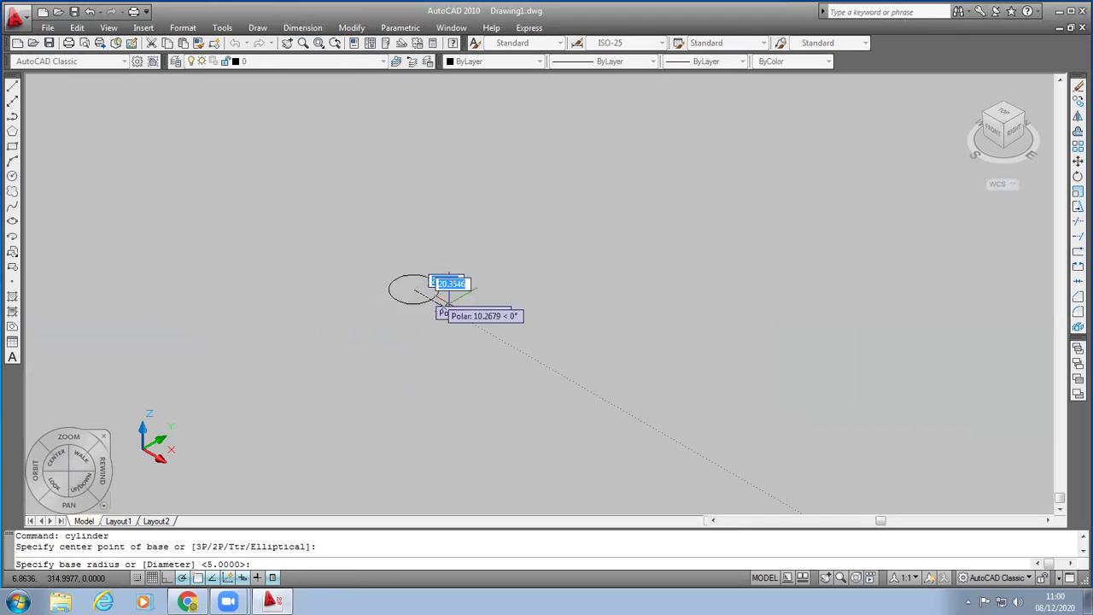
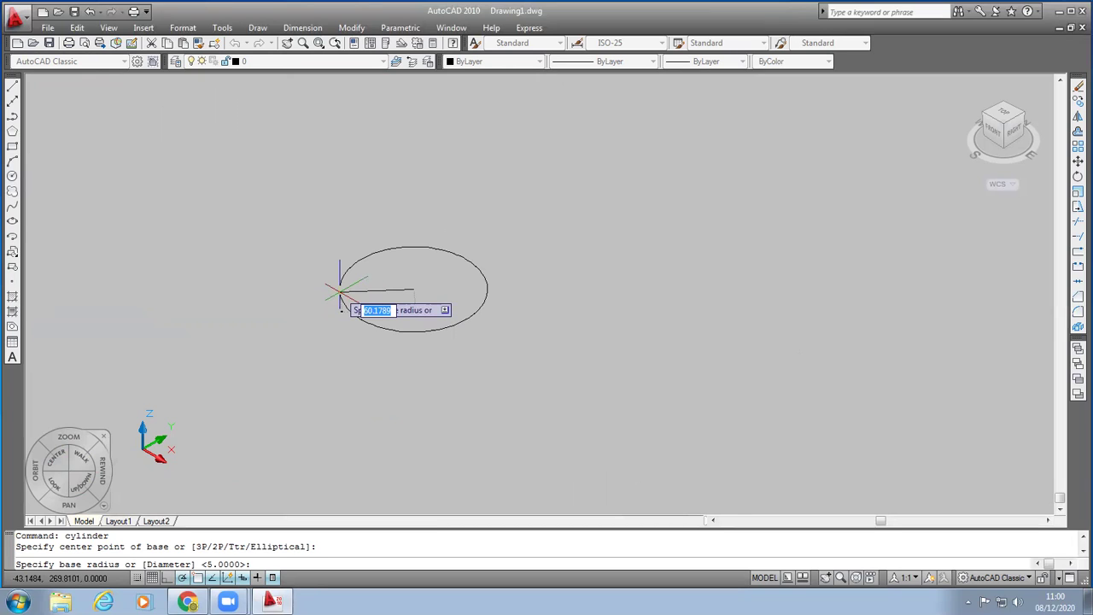
type("50")
key("Return")
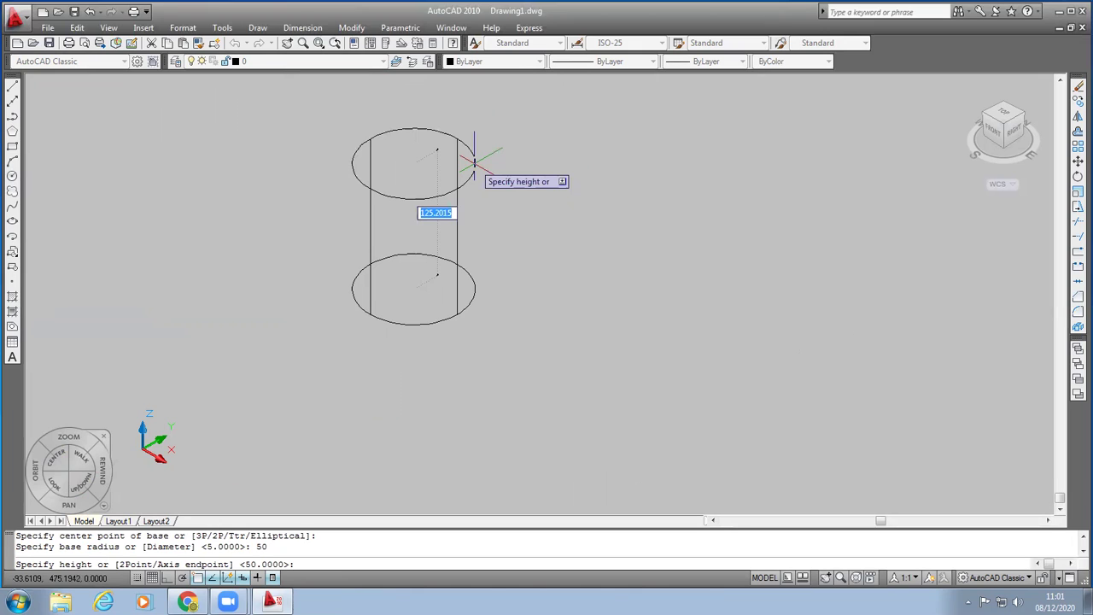
type("100")
key("Return")
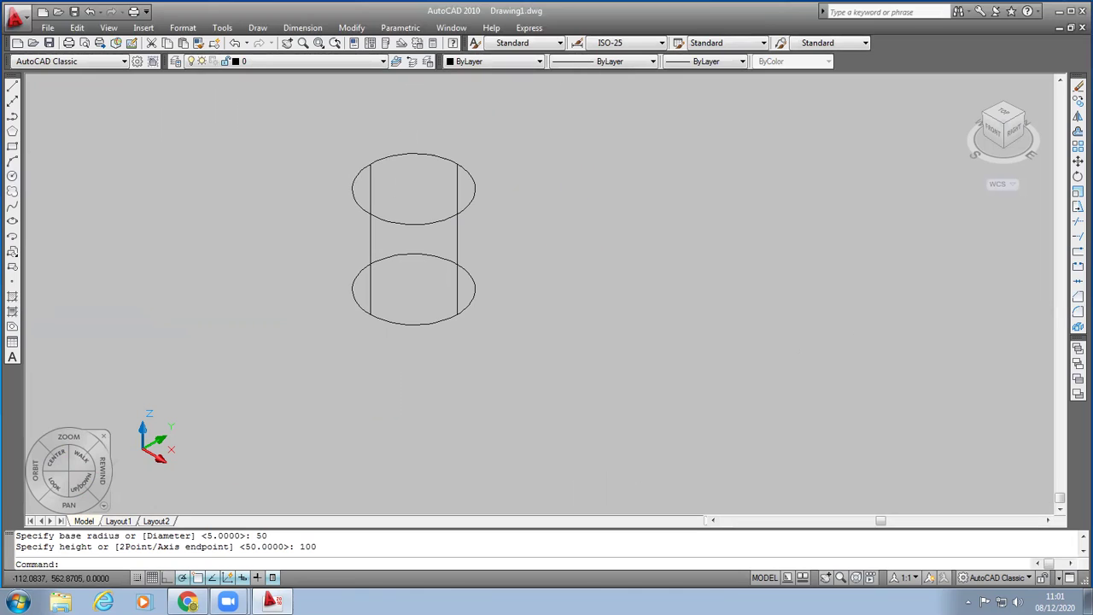
Step: Model a second cylinder with base radius 10 and height 100, standing apart to the right of the first one
scroll(538, 102, "down", 2)
scroll(548, 85, "up", 4)
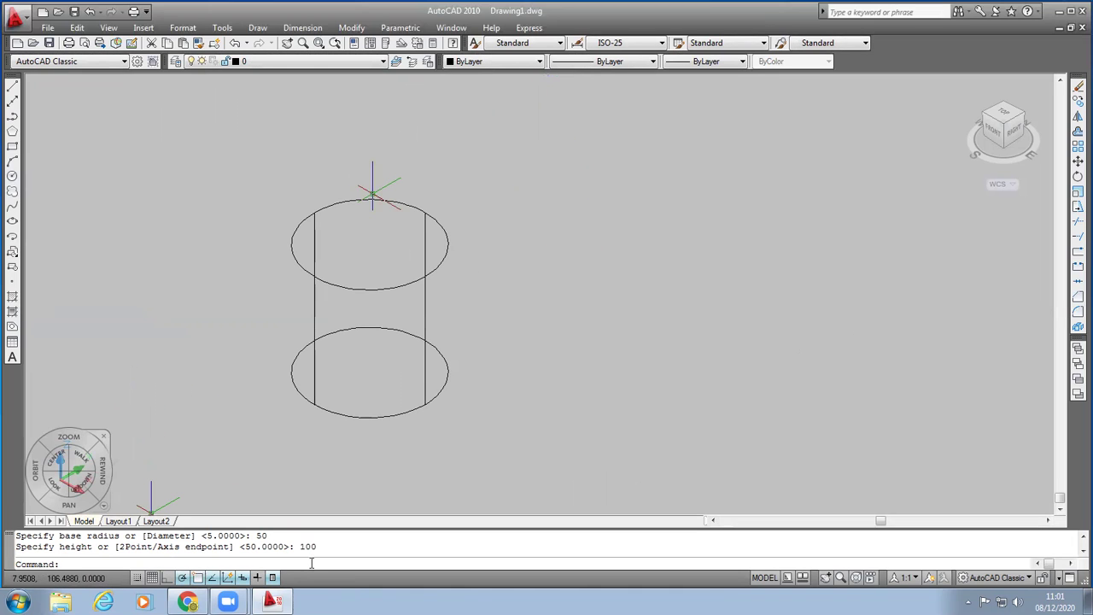
type("cylinder")
key("Return")
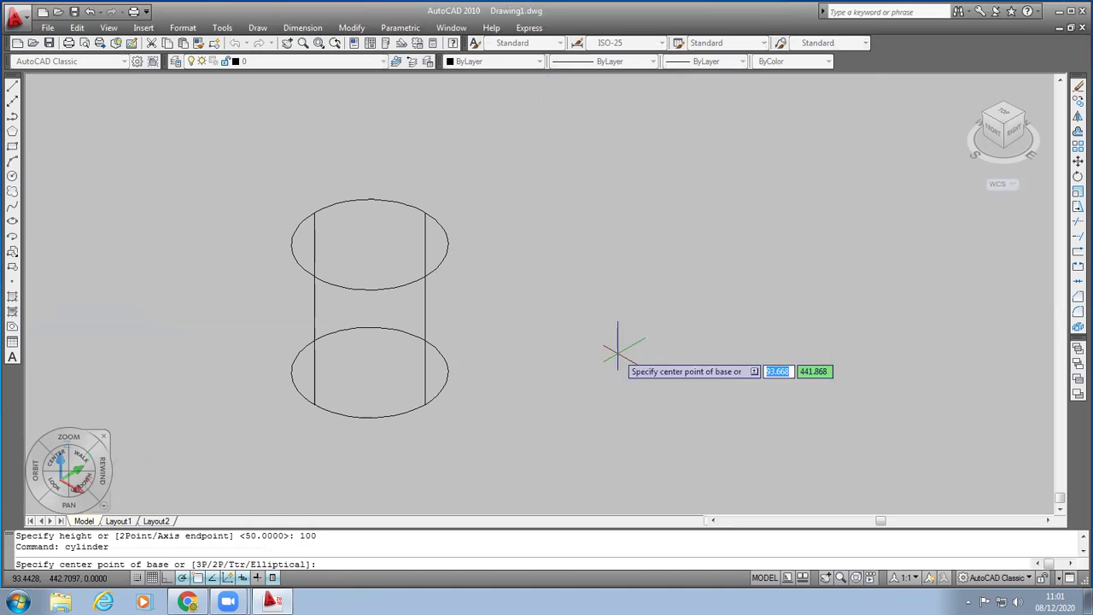
left_click(625, 354)
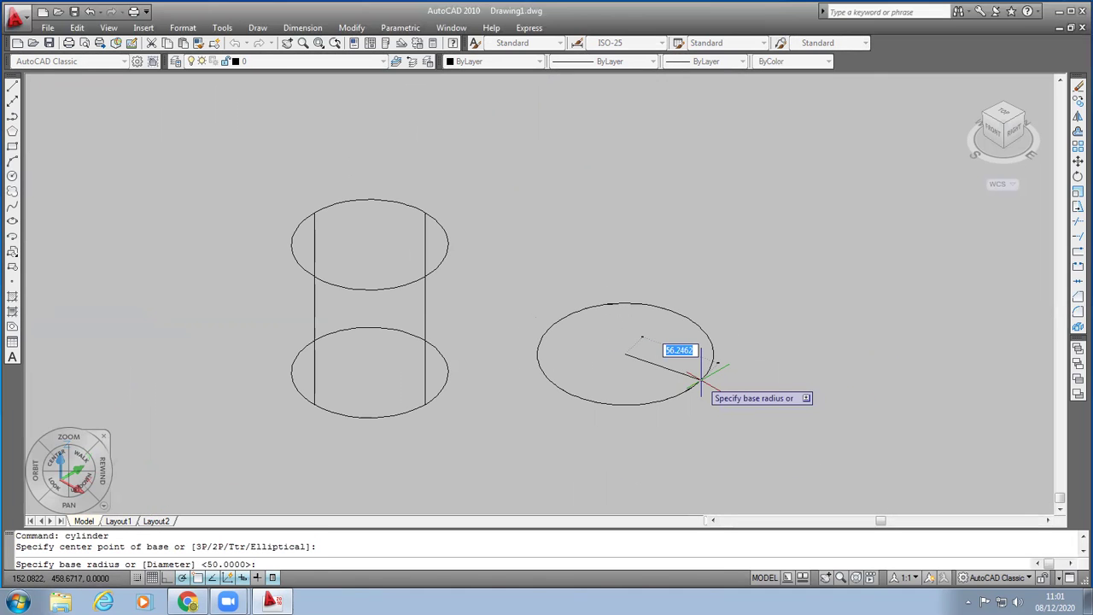
type("10")
key("Return")
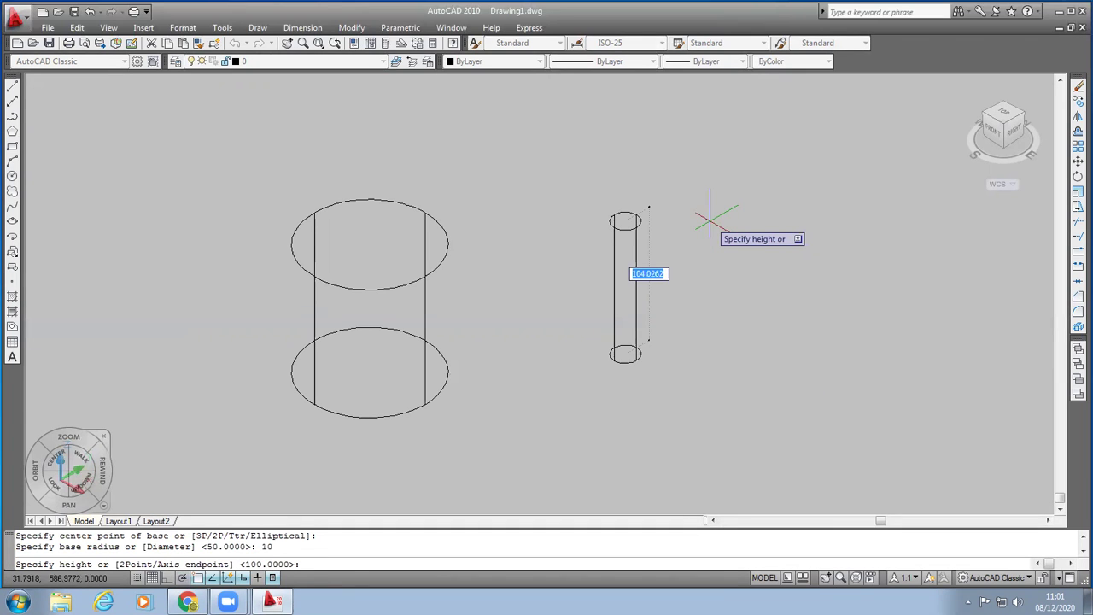
type("100")
key("Return")
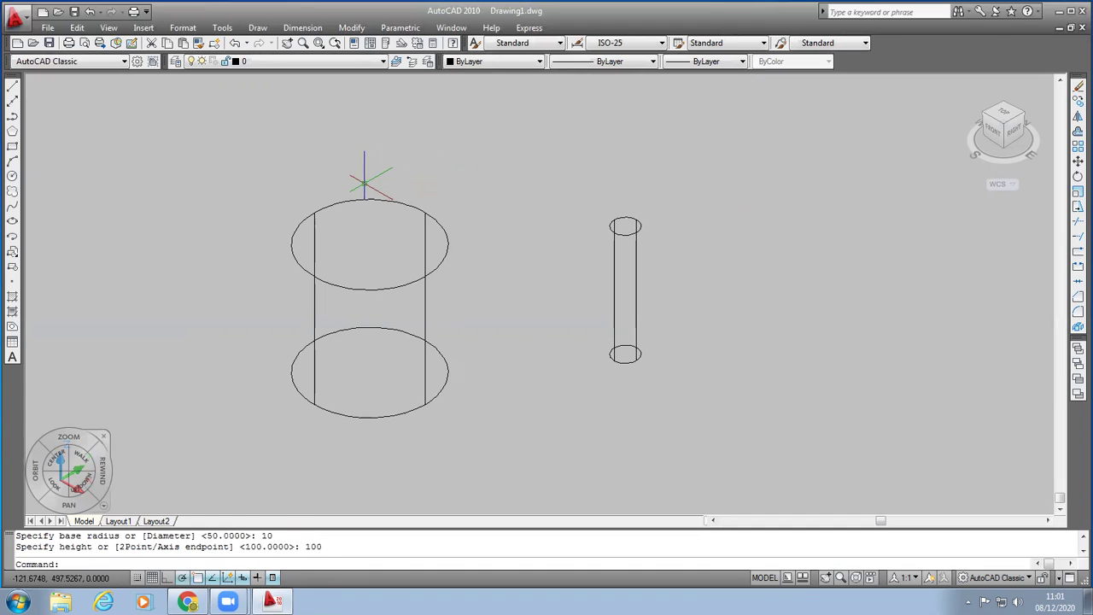
Step: Shade both cylinders with the Realistic visual style
left_click(109, 27)
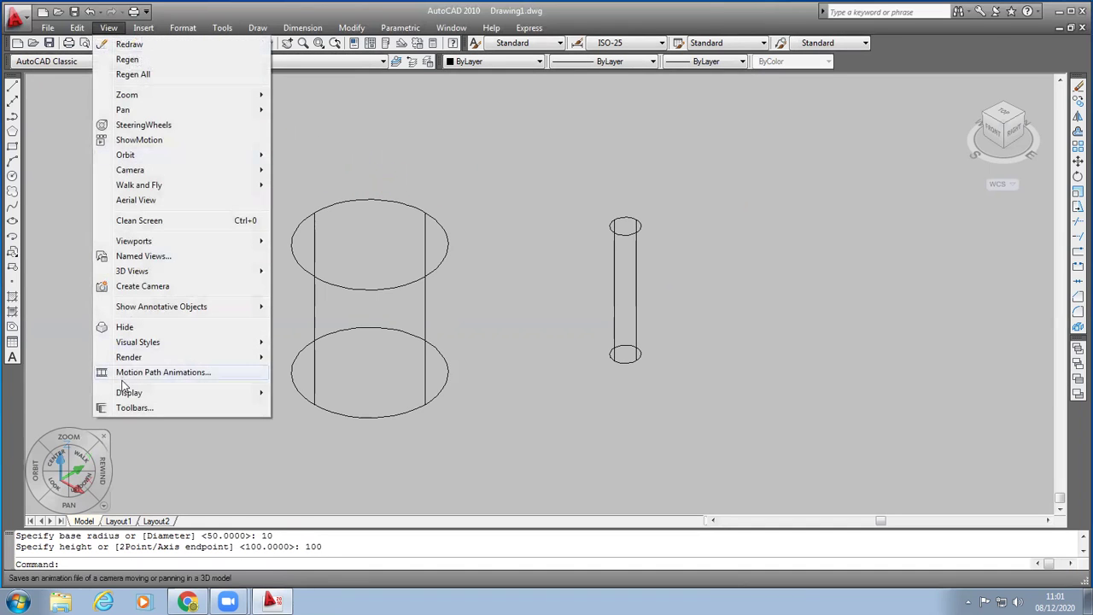
mouse_move(256, 342)
left_click(304, 393)
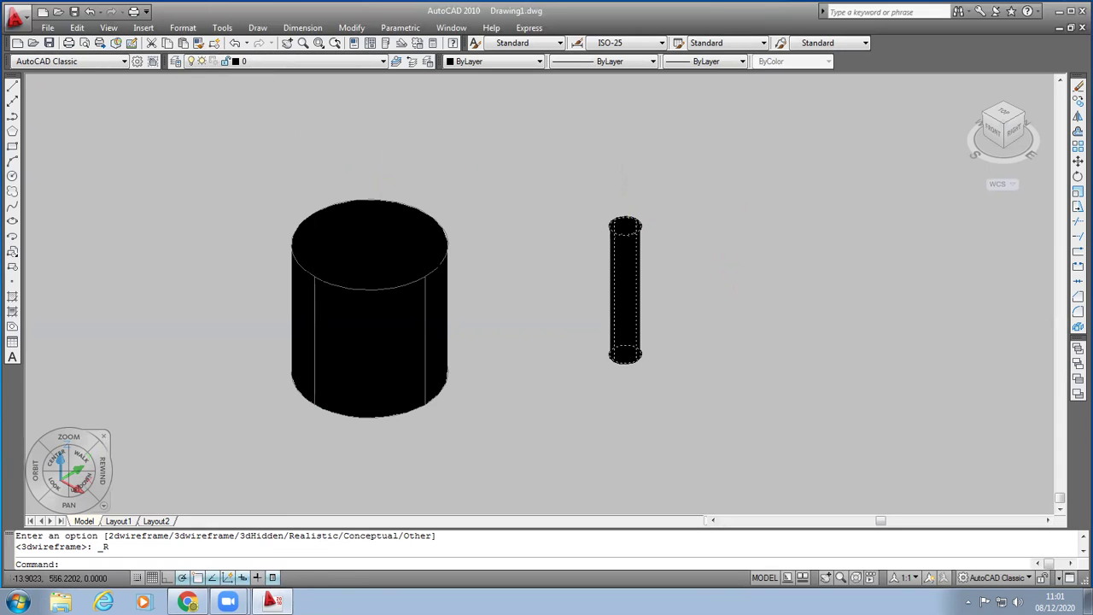
Step: Change the colour of the slim cylinder to Yellow and clear the selection
left_click(626, 229)
left_click(774, 158)
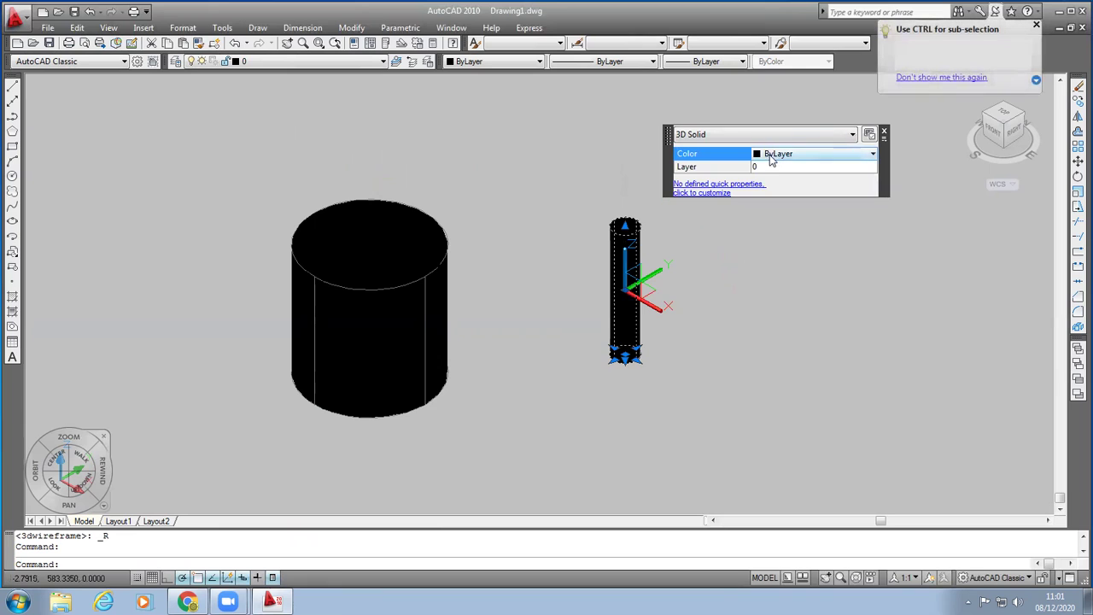
left_click(775, 155)
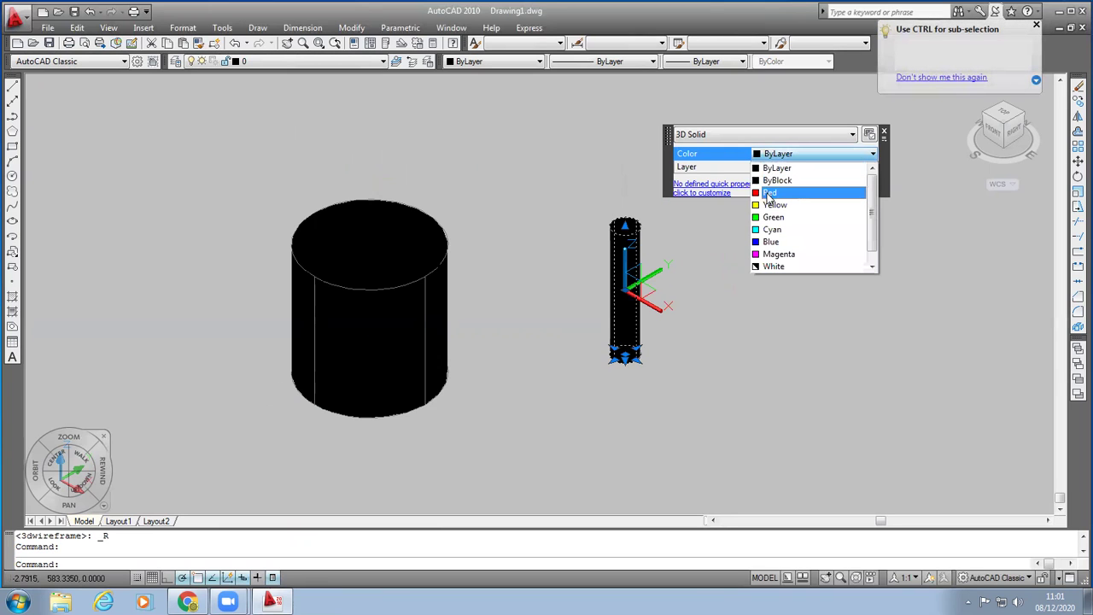
left_click(774, 205)
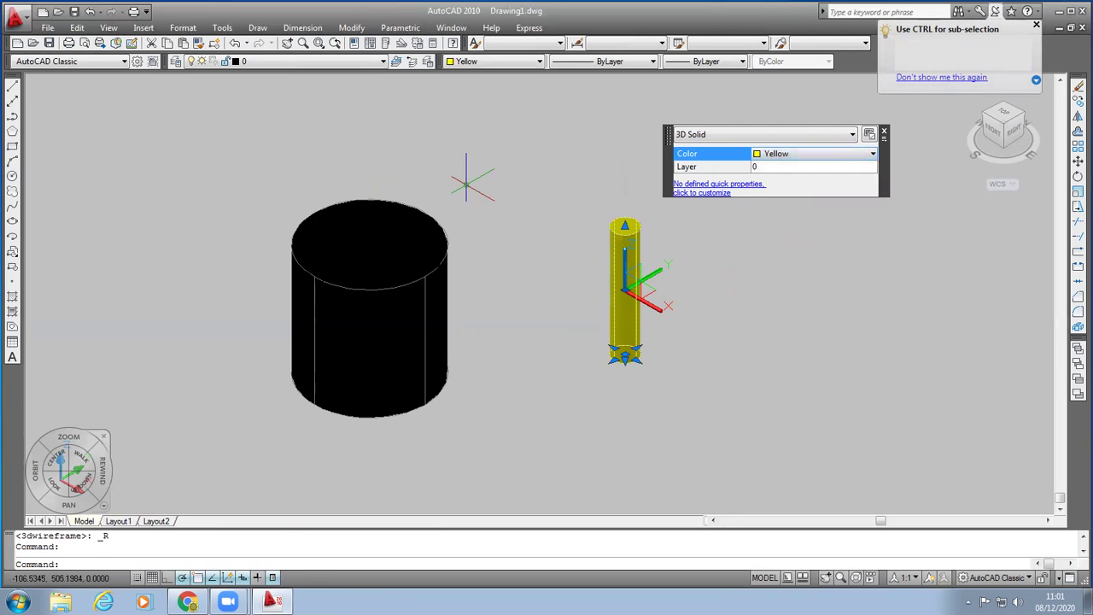
key("Escape")
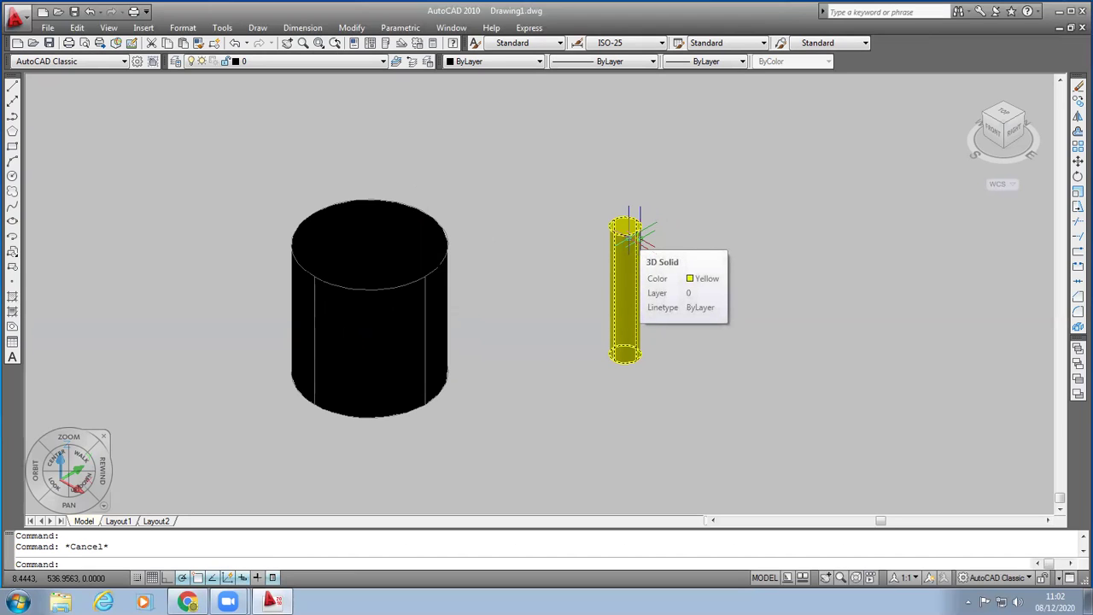
Step: Copy the yellow cylinder, using its top centre as base point, to a spot 200 units away on its right
left_click(352, 28)
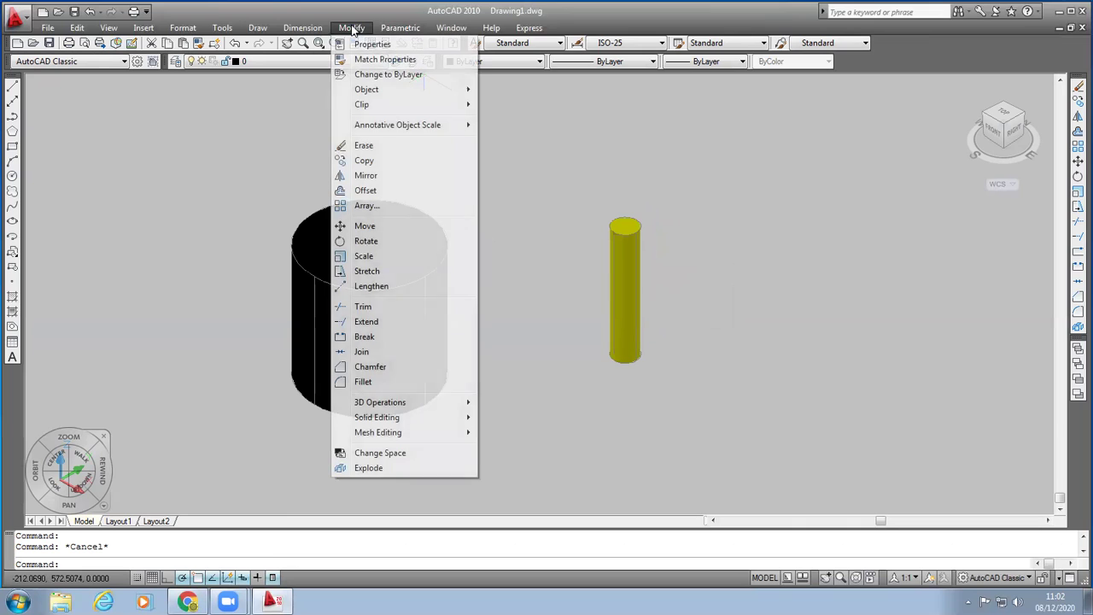
left_click(366, 161)
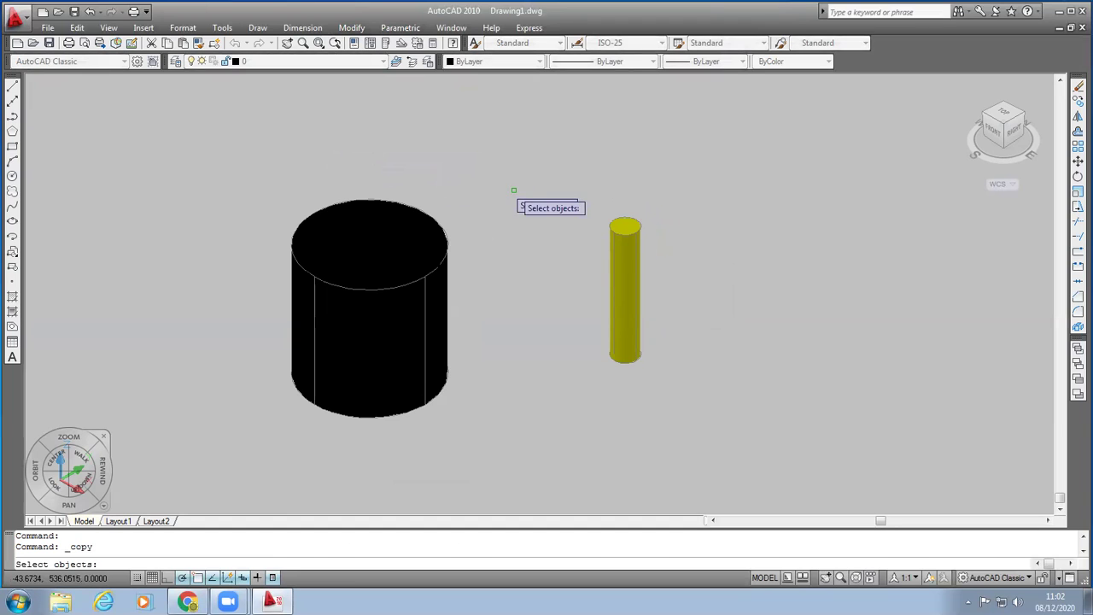
left_click(611, 229)
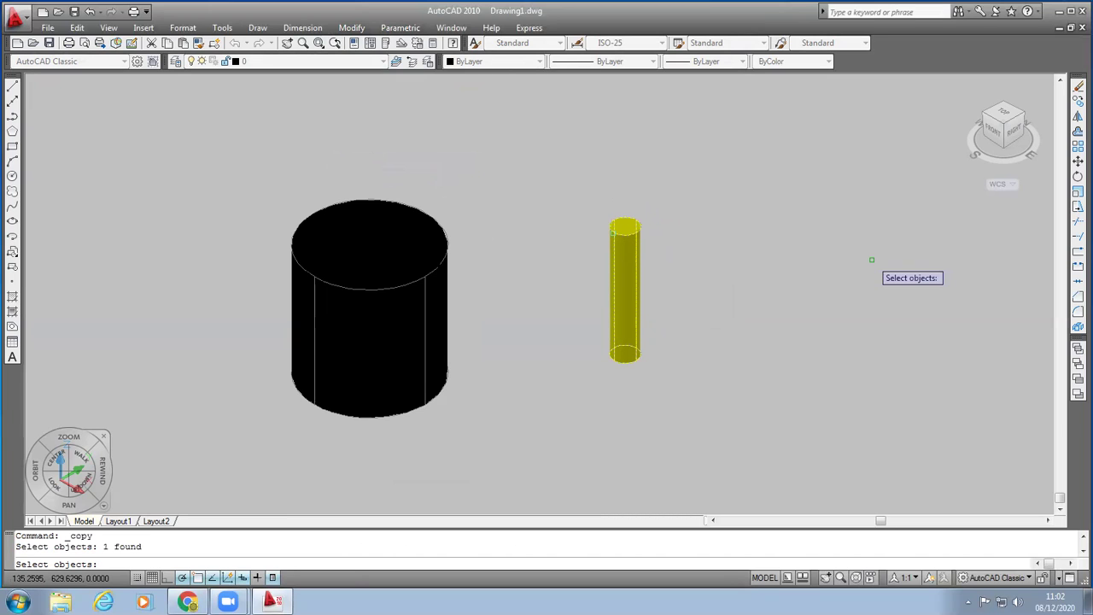
key("Return")
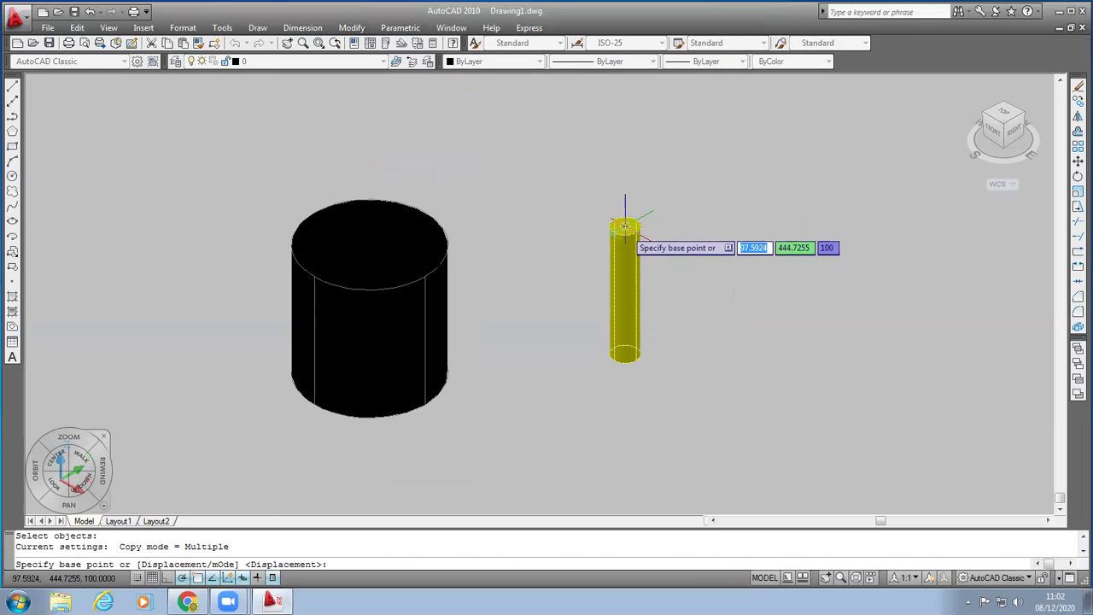
scroll(644, 213, "up", 2)
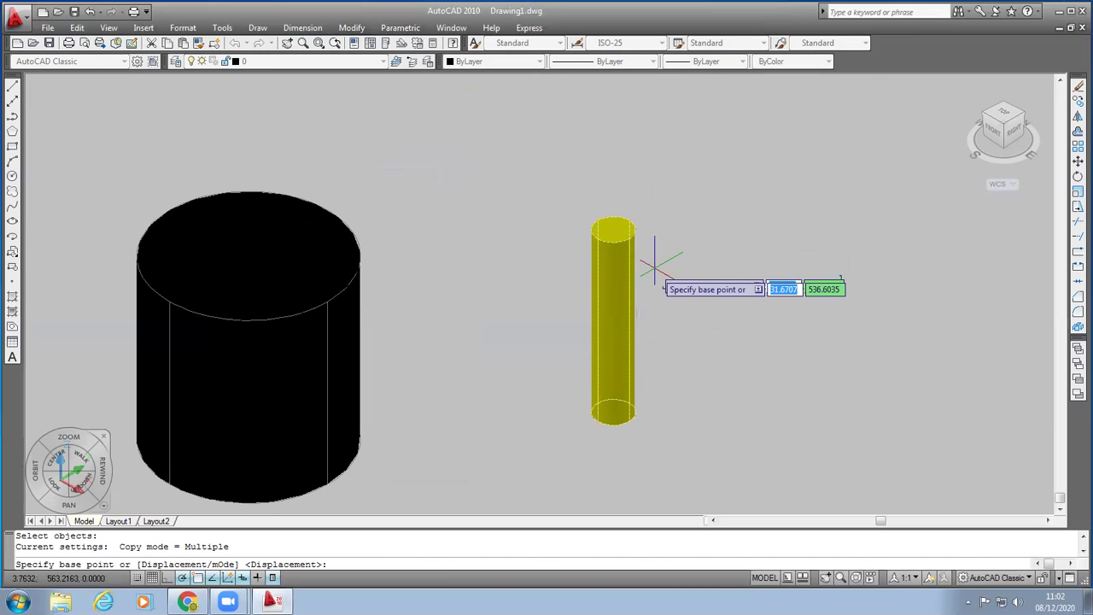
scroll(654, 267, "up", 1)
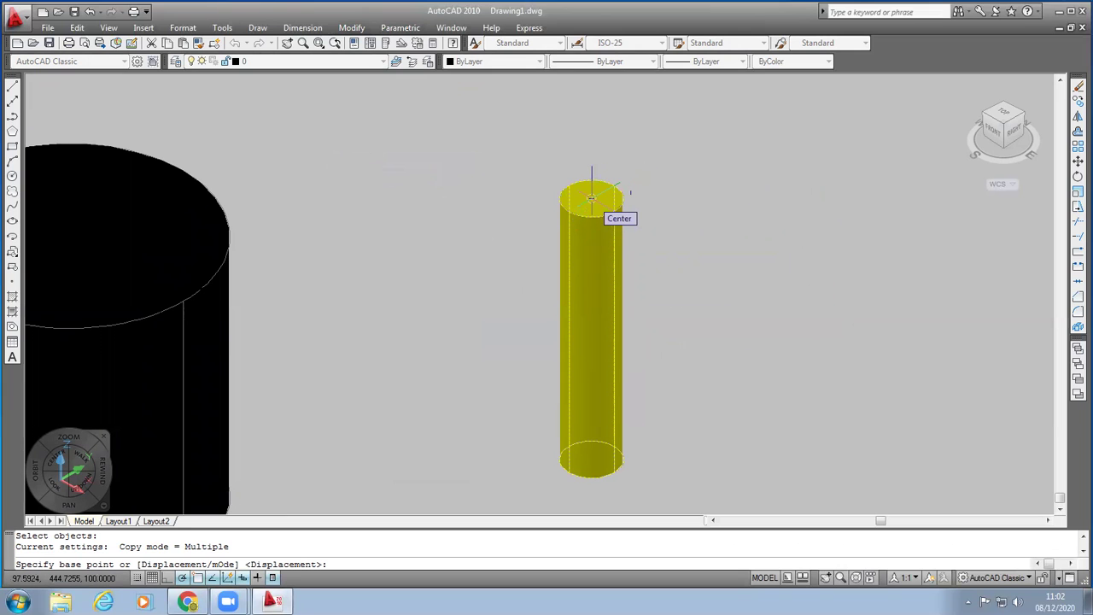
left_click(591, 197)
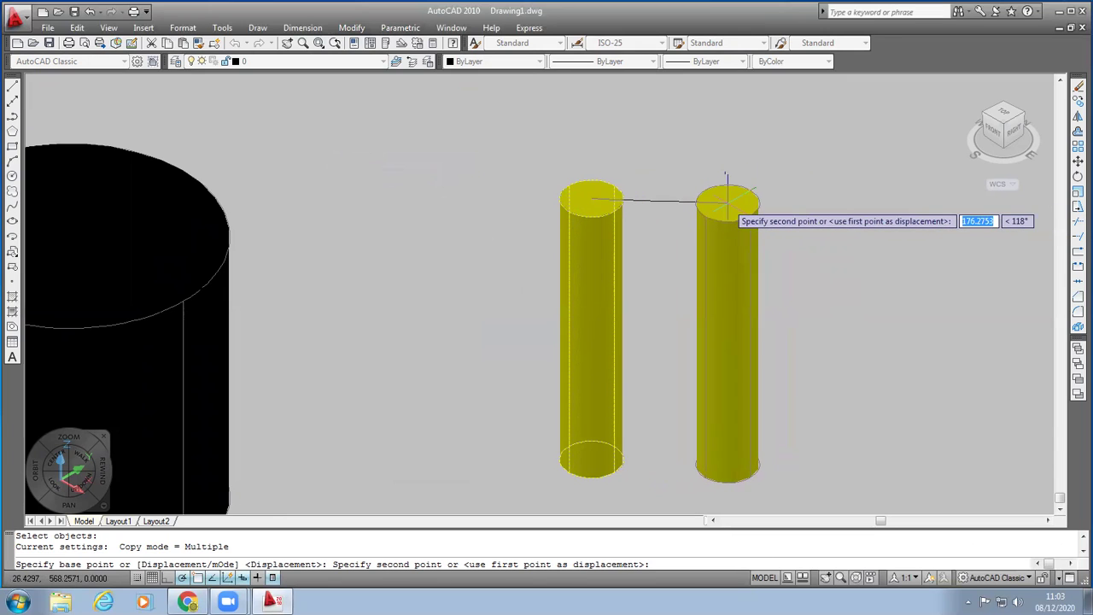
type("200")
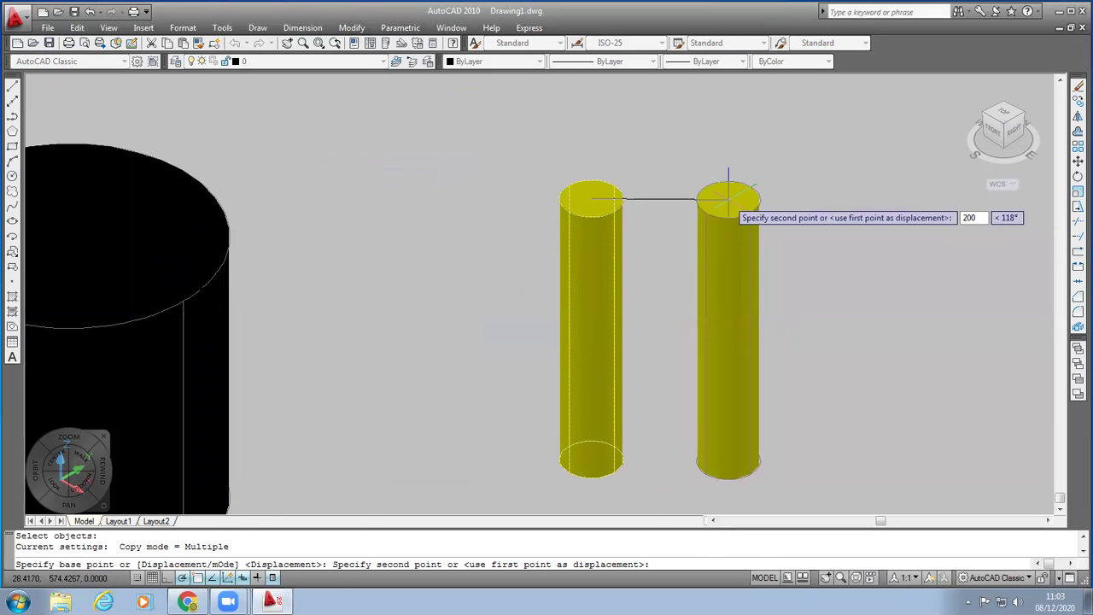
key("Return")
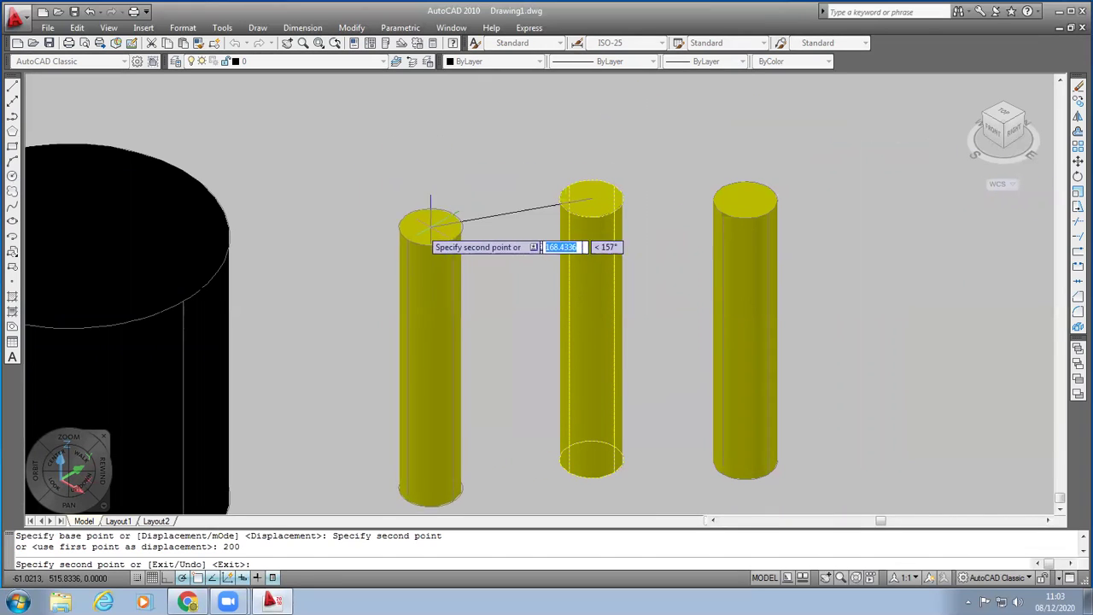
Step: Place two more copies of the yellow cylinder 200 units from the base point, one to the upper left and one to the upper right
type("200")
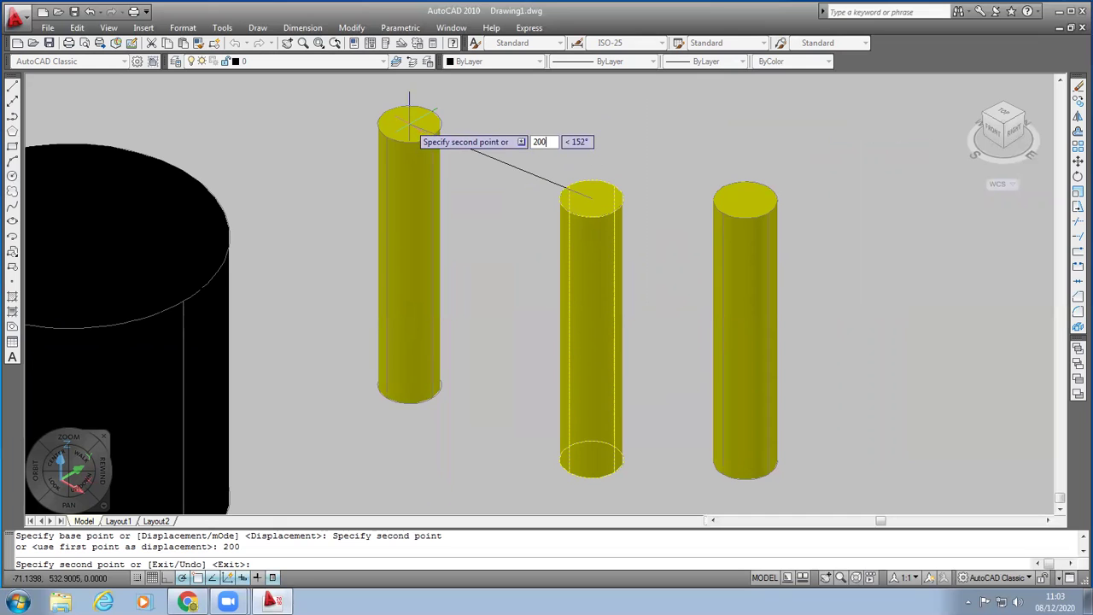
key("Return")
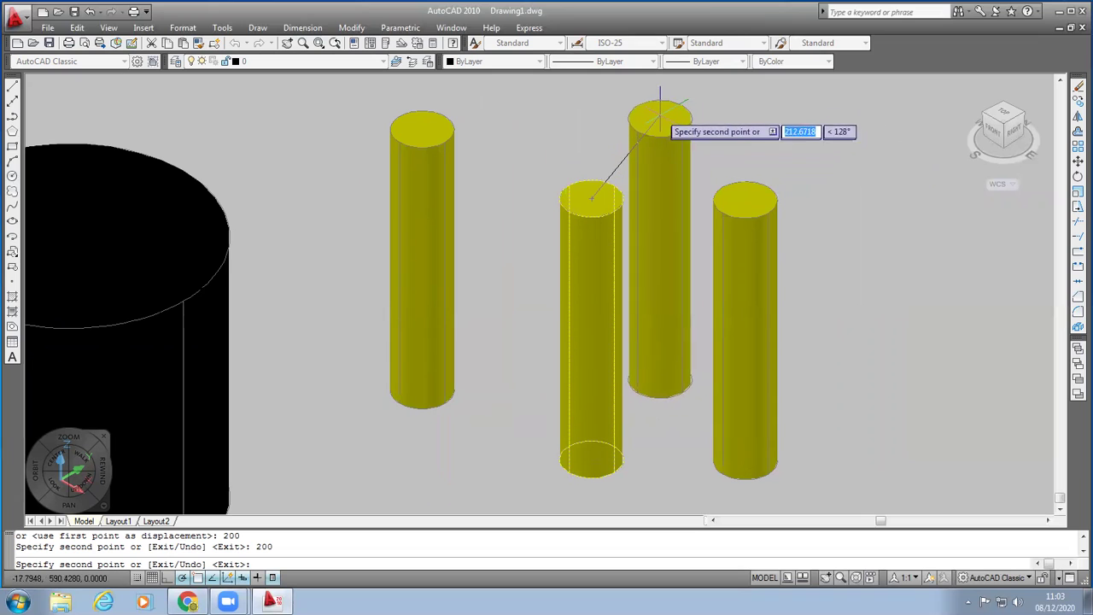
type("200")
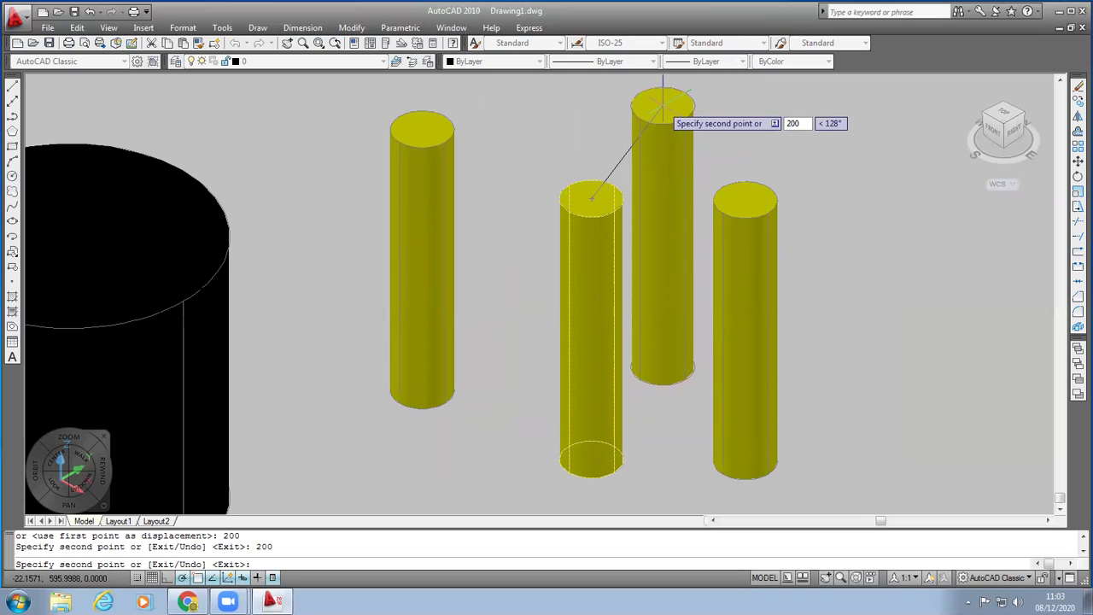
key("Return")
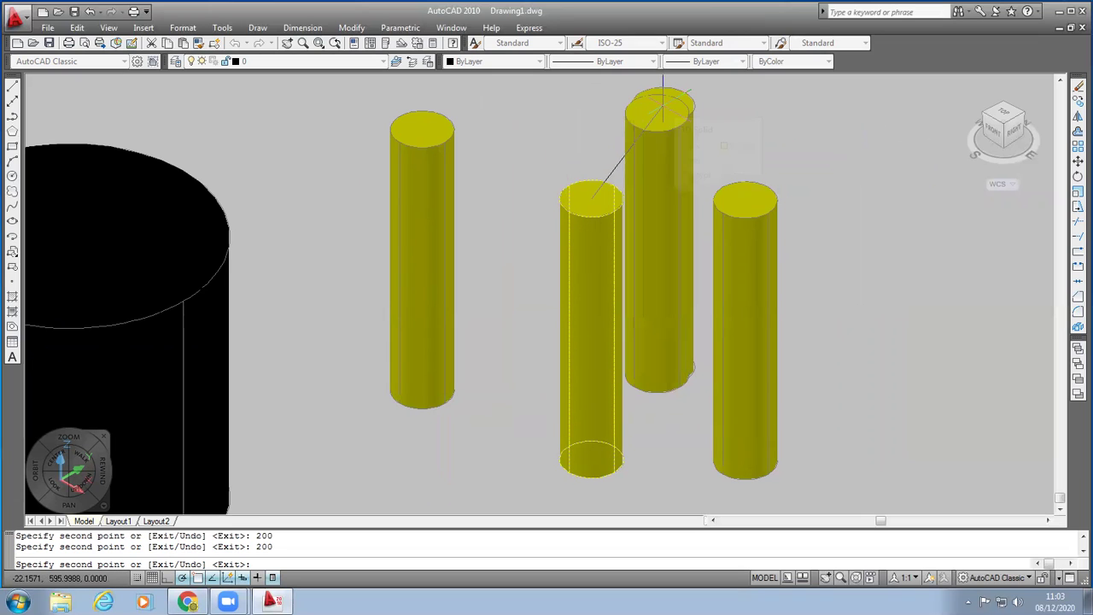
key("Return")
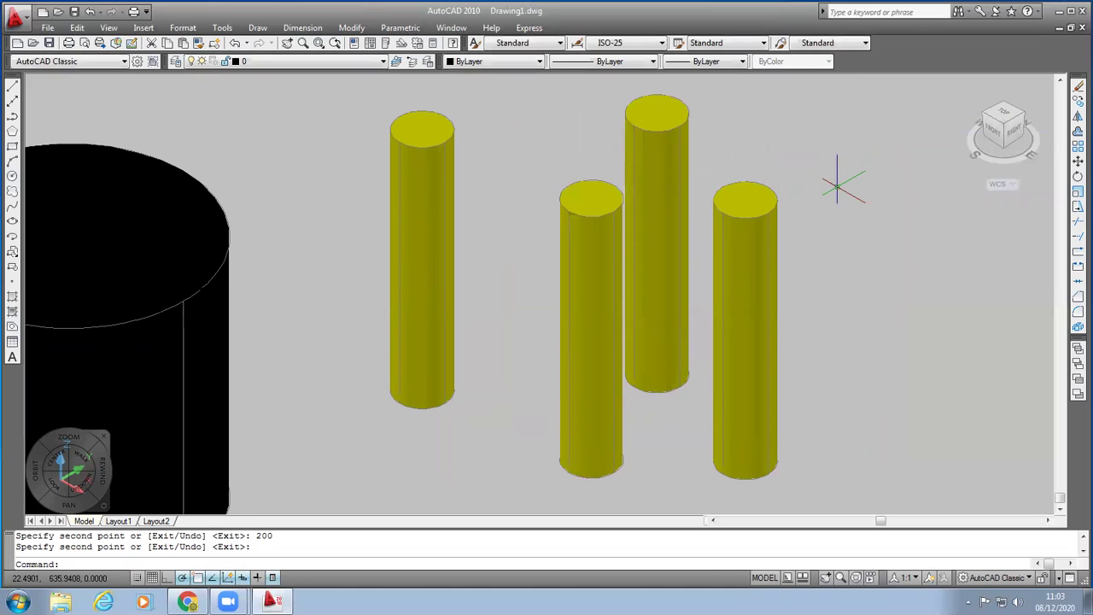
Step: Copy the large black cylinder from its top centre to three free spots on its left and upper left
scroll(830, 229, "down", 4)
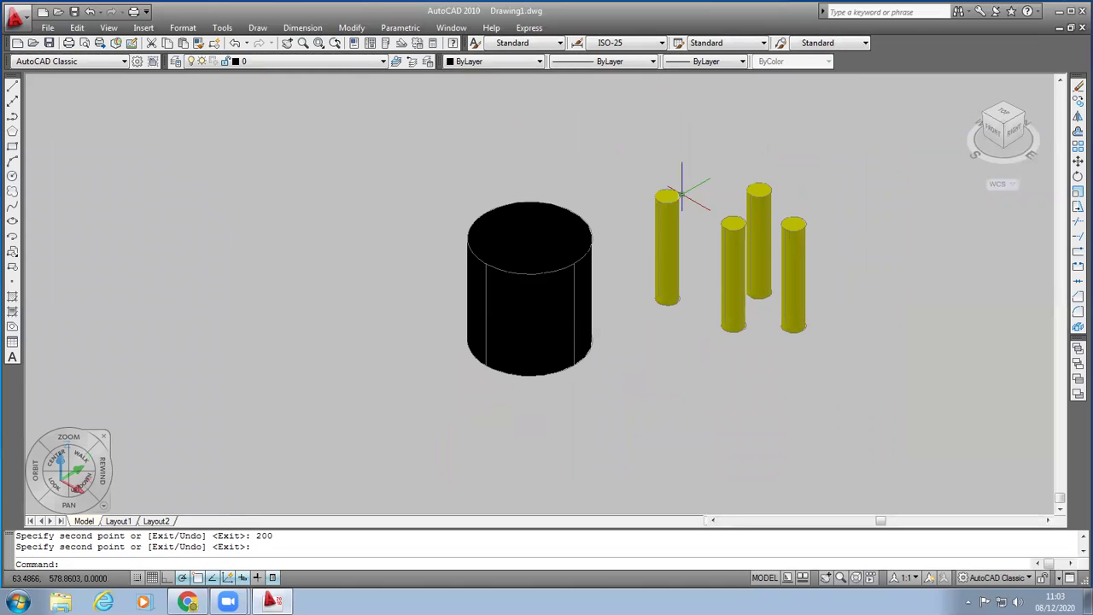
left_click(350, 28)
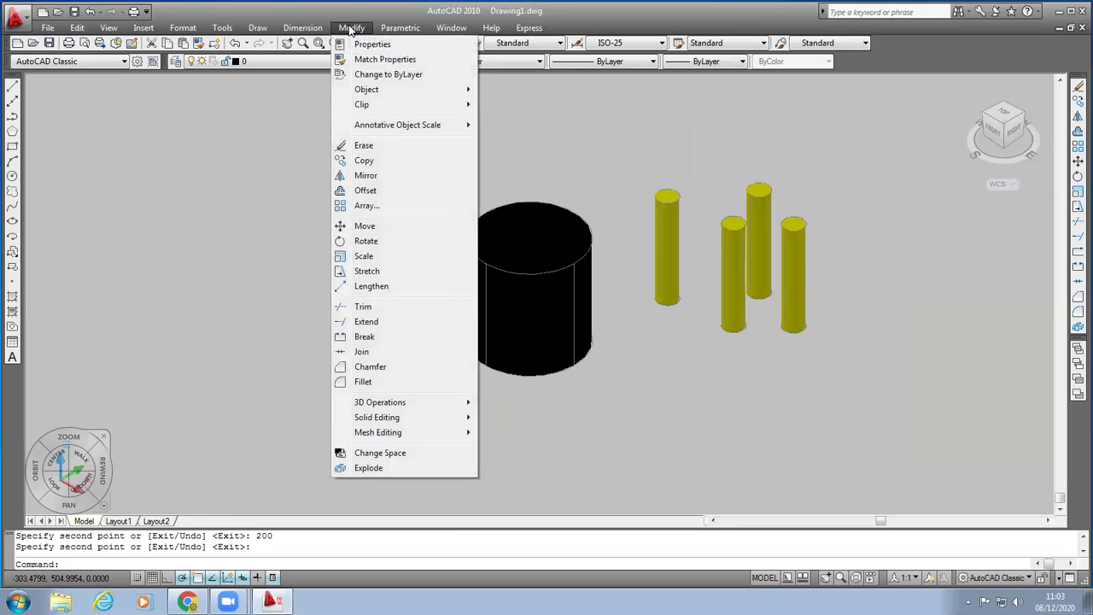
left_click(367, 159)
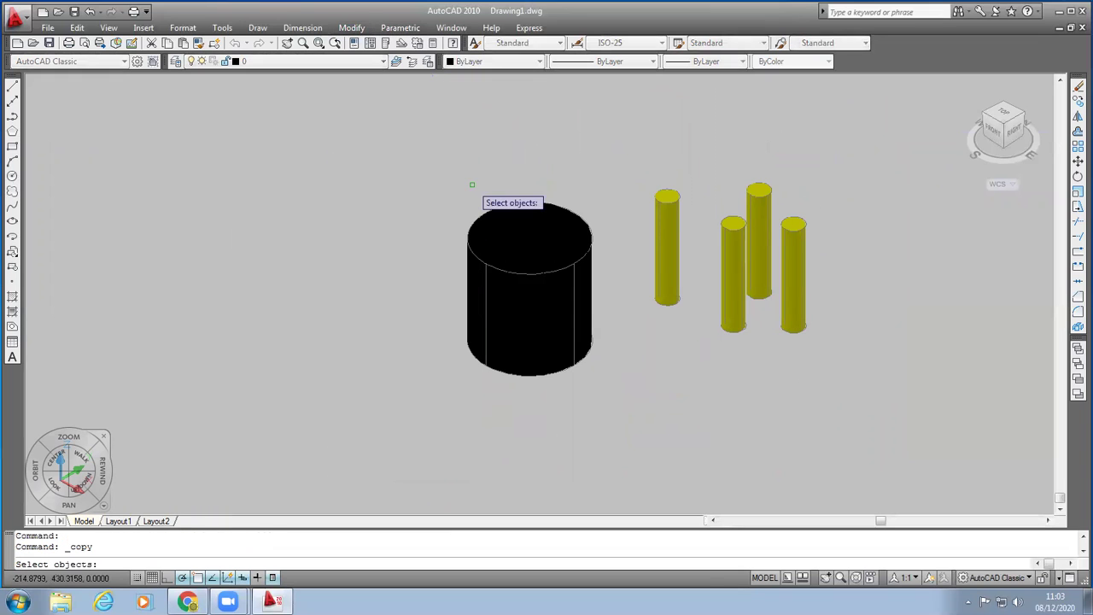
left_click(496, 207)
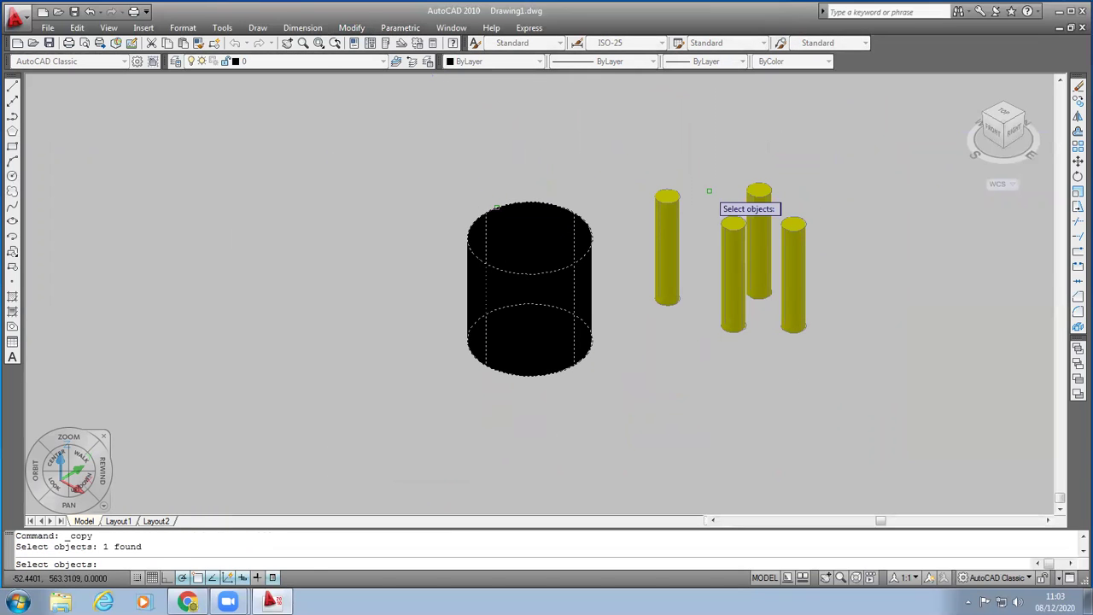
key("Return")
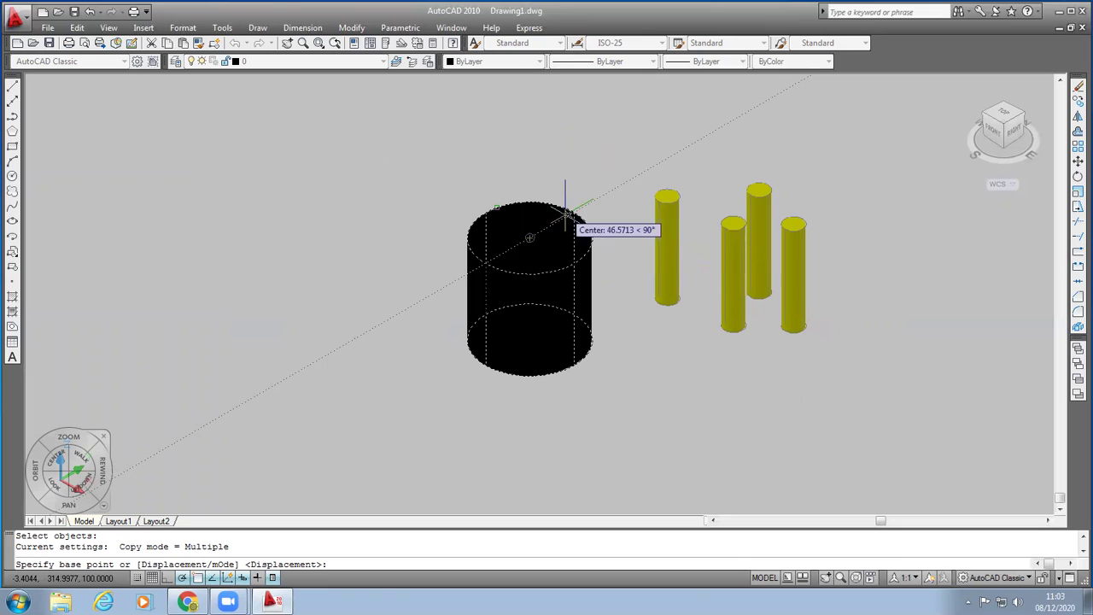
left_click(529, 238)
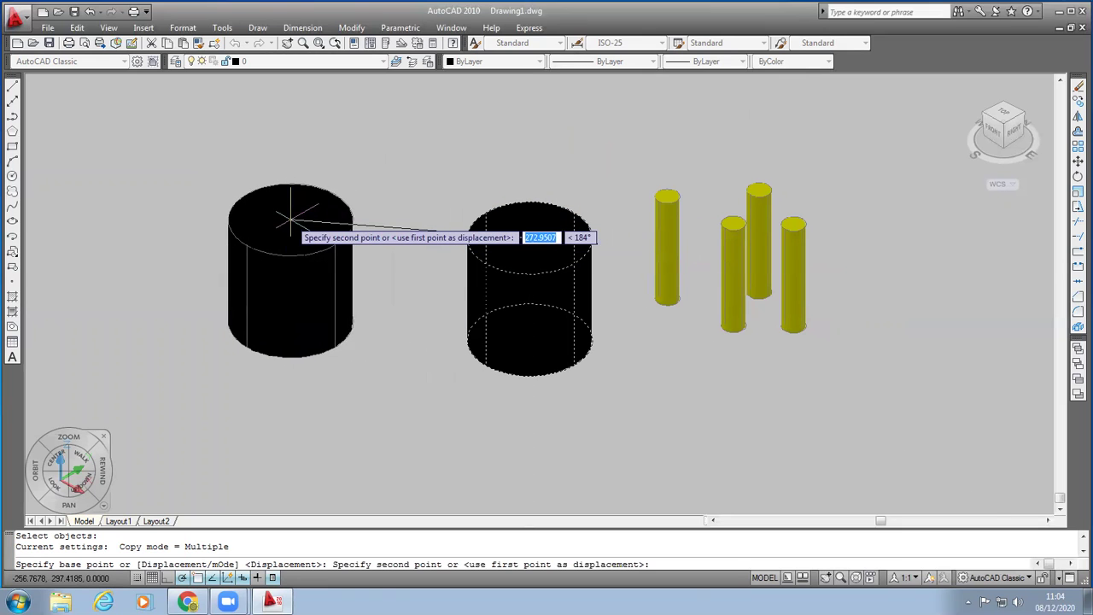
left_click(284, 234)
left_click(410, 128)
left_click(133, 125)
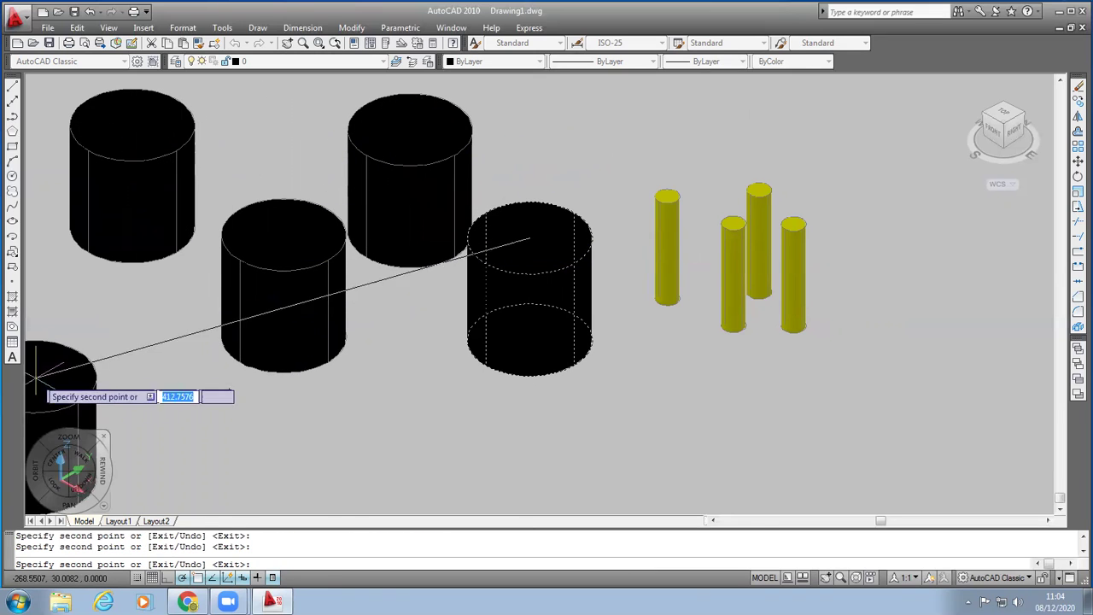
key("Return")
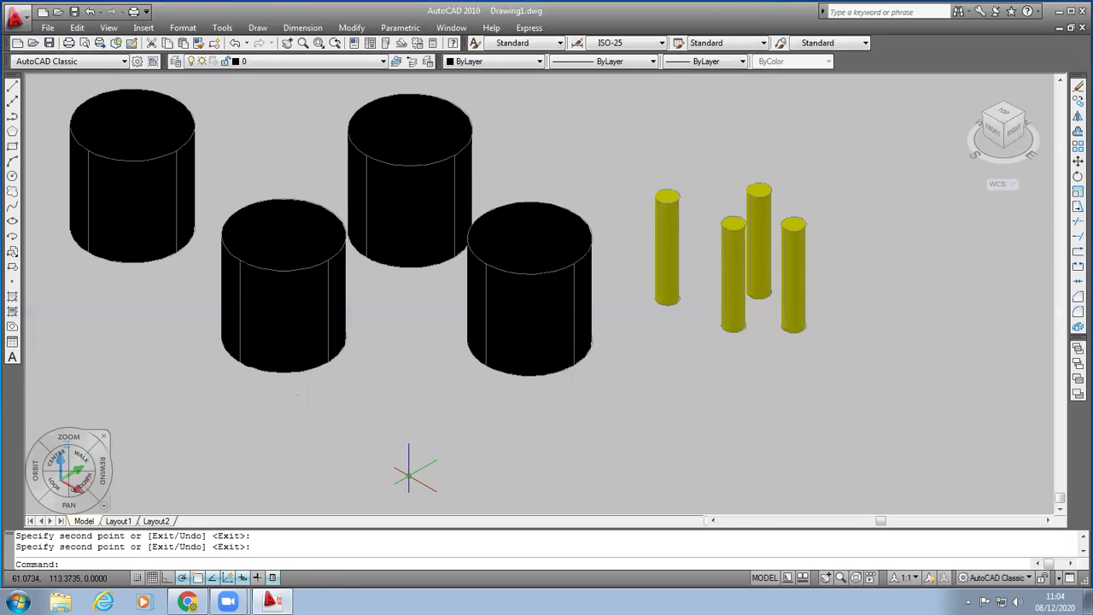
Step: Erase all the black and yellow cylinders together with a selection window around them
scroll(266, 287, "down", 3)
left_click(164, 175)
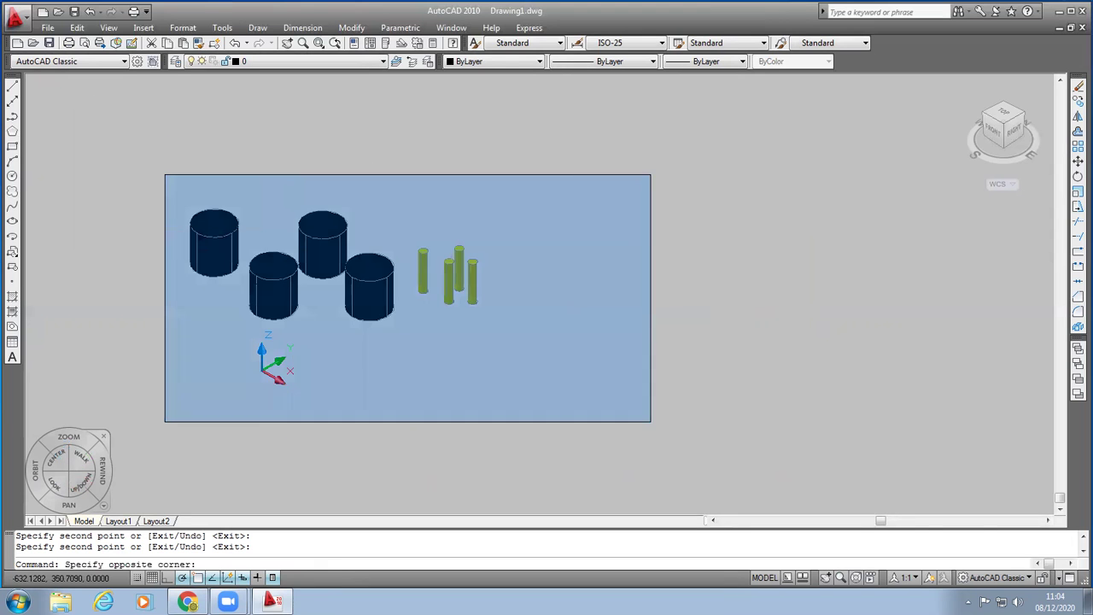
left_click(679, 381)
key("Delete")
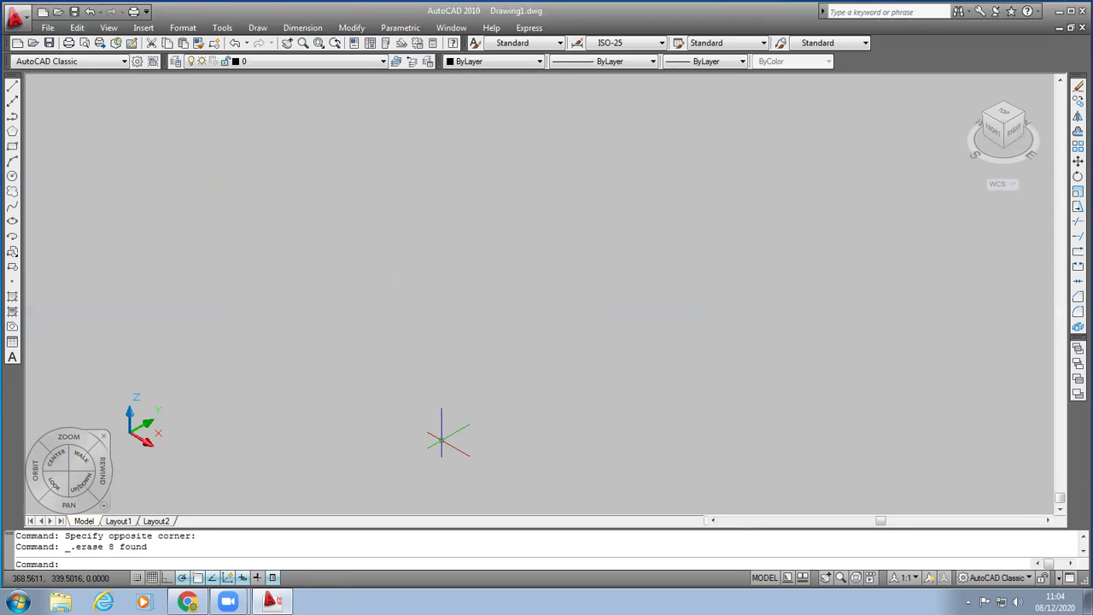
type("dome")
key("BackSpace")
key("BackSpace")
key("BackSpace")
key("BackSpace")
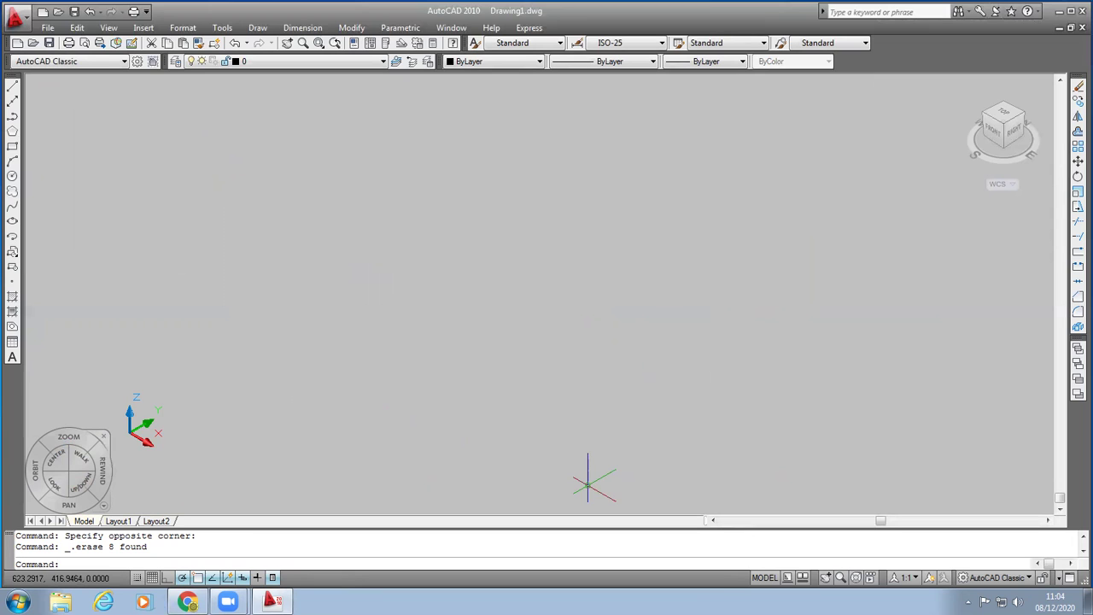
type("dome")
key("BackSpace")
key("BackSpace")
key("BackSpace")
key("BackSpace")
Step: Create a dome with the 3D command in the empty drawing area, with radius 200, 16 longitudinal and 8 latitudinal segments
type("d")
key("Return")
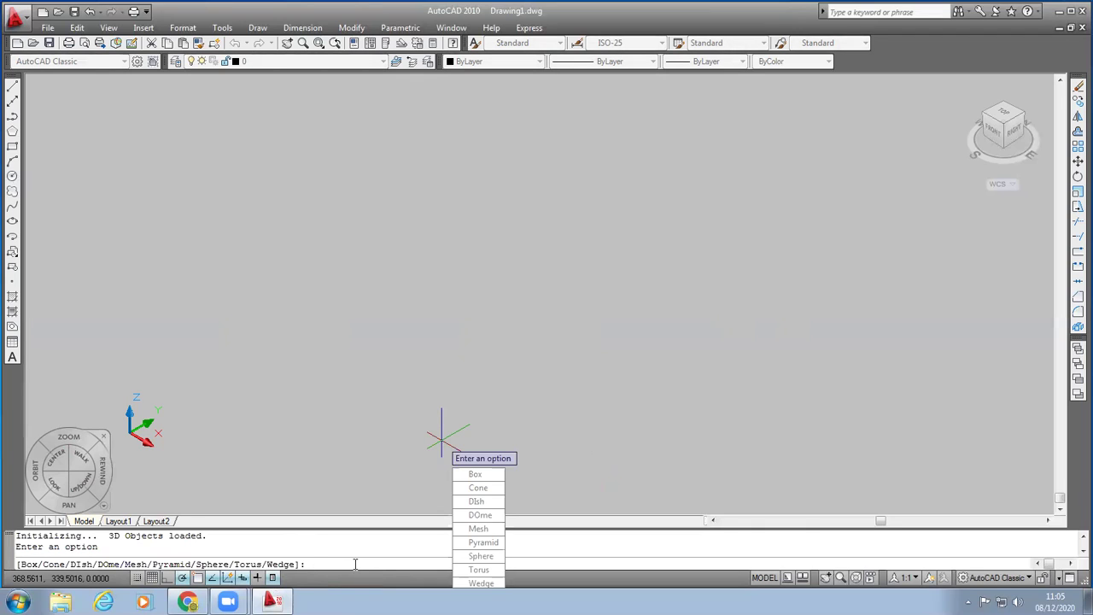
type("dome")
key("Return")
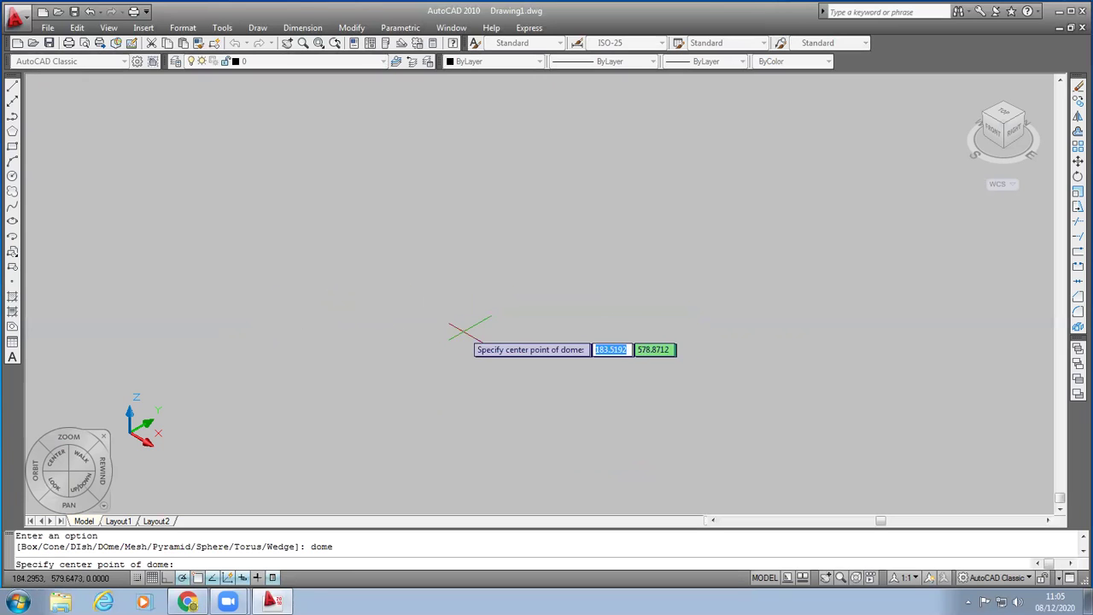
left_click(458, 330)
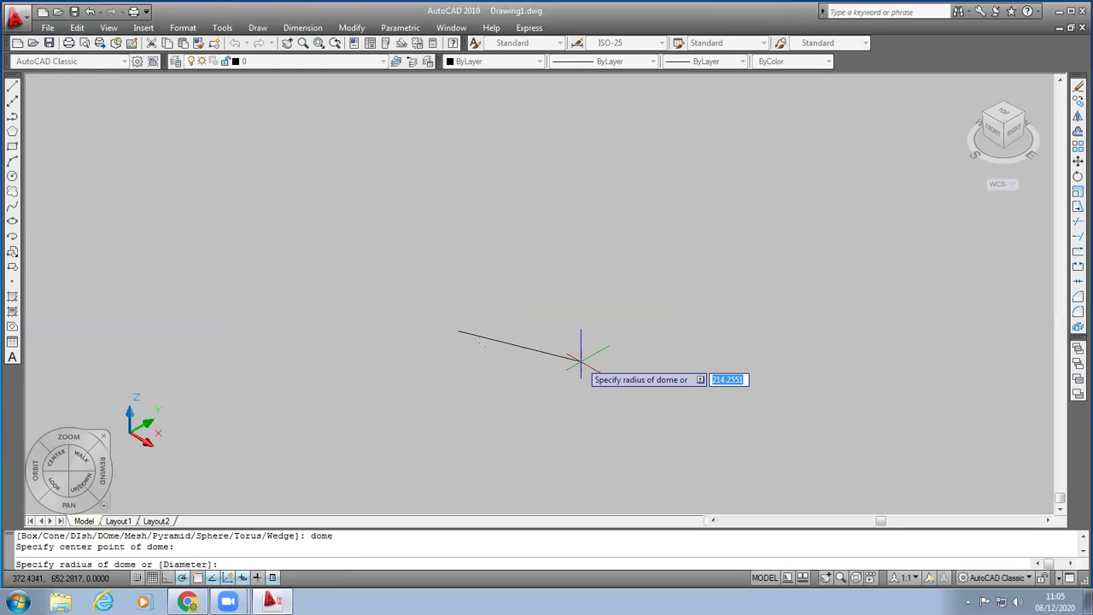
type("200")
key("Return")
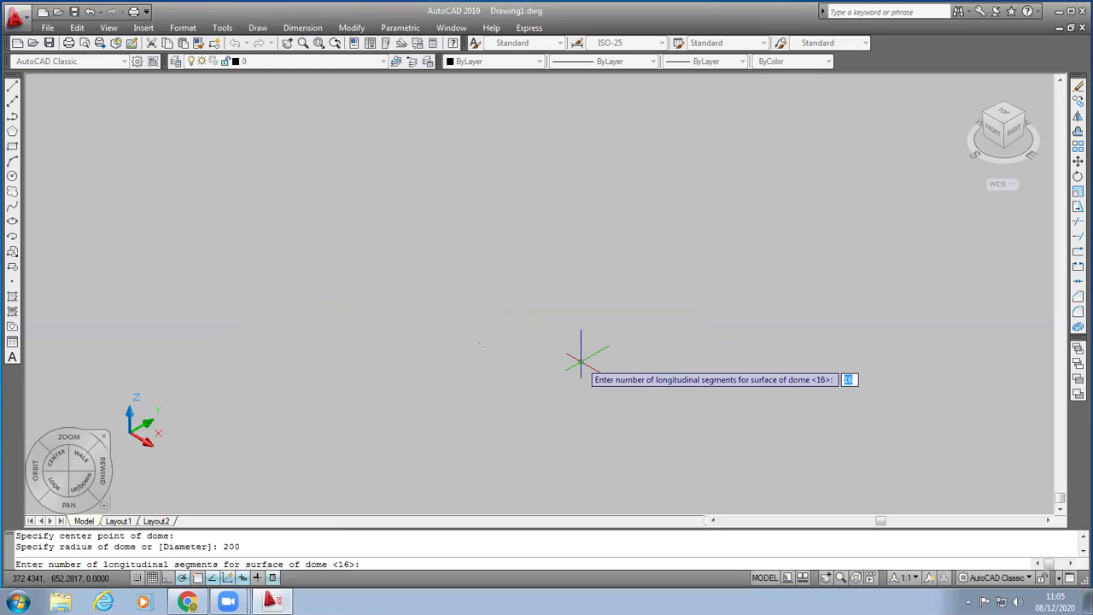
key("Return")
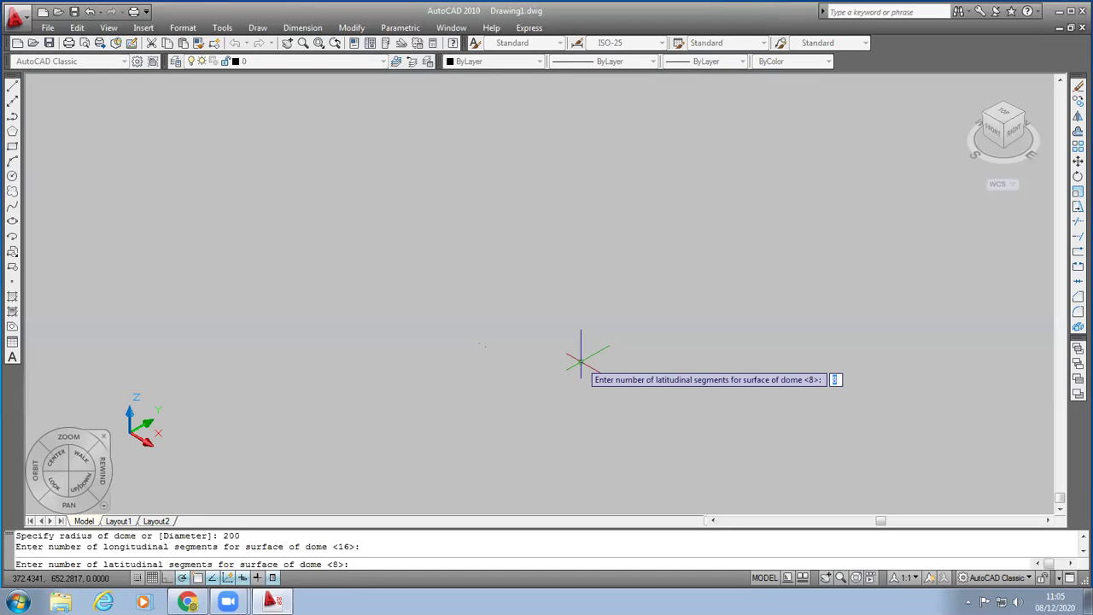
key("Return")
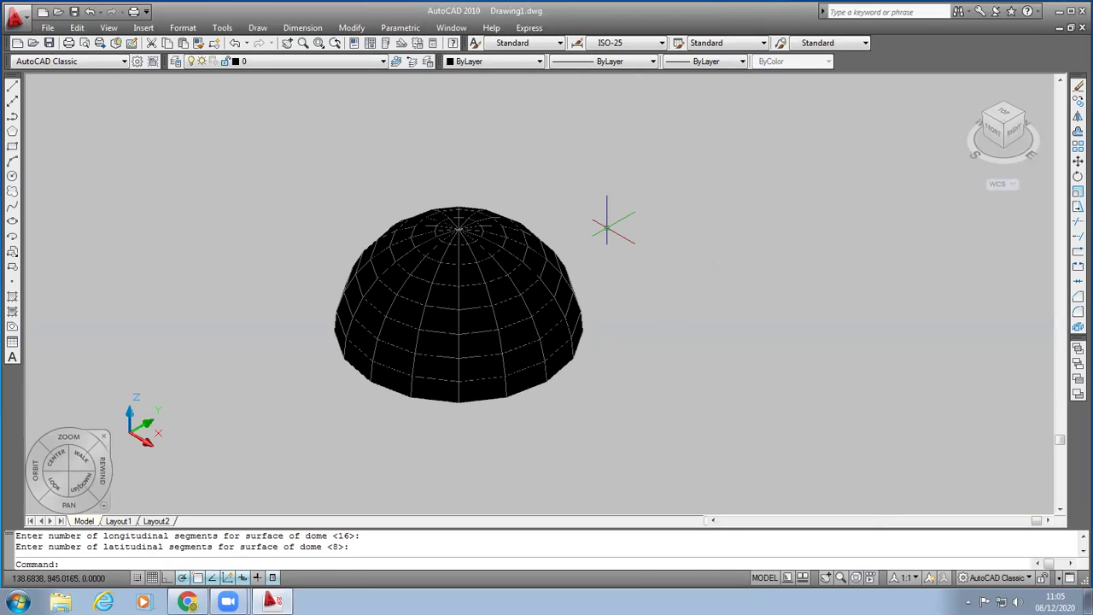
Step: Set the visual style of the dome's view to 3D Wireframe
left_click(109, 28)
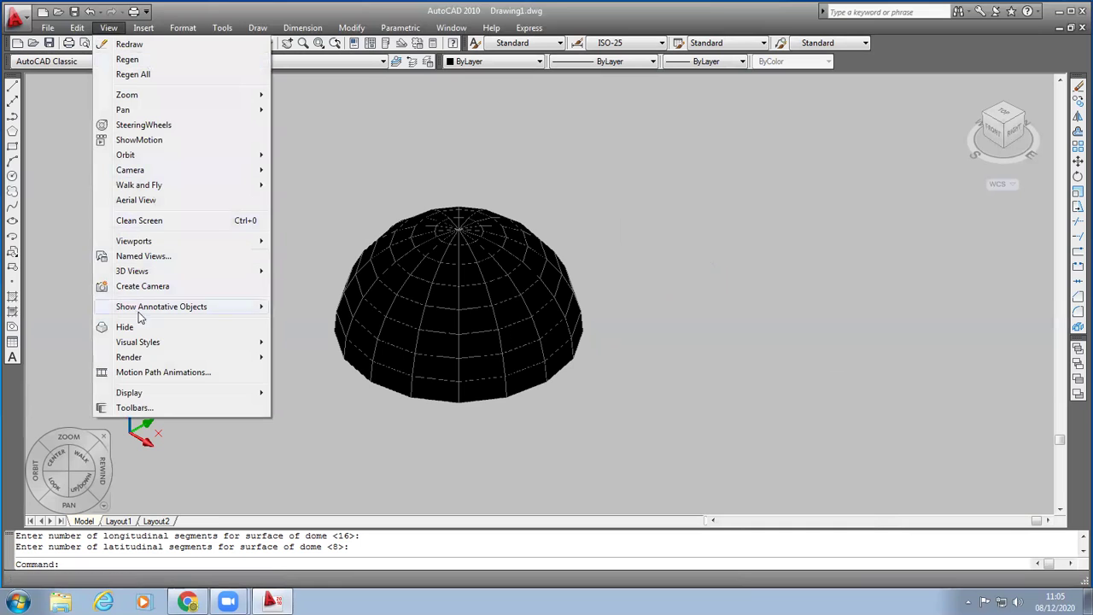
mouse_move(258, 359)
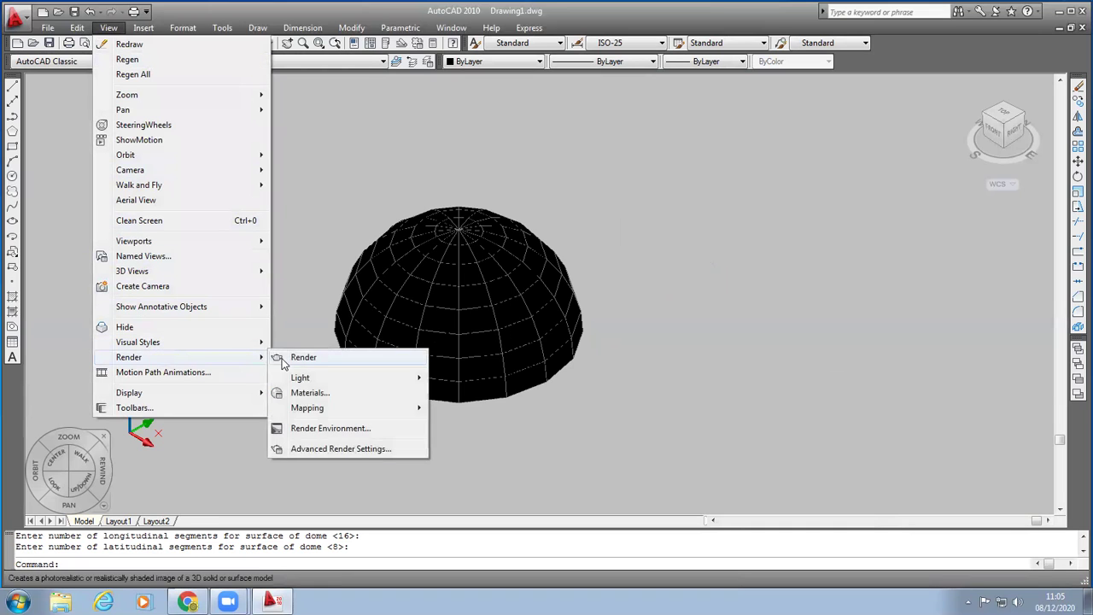
mouse_move(227, 341)
left_click(315, 362)
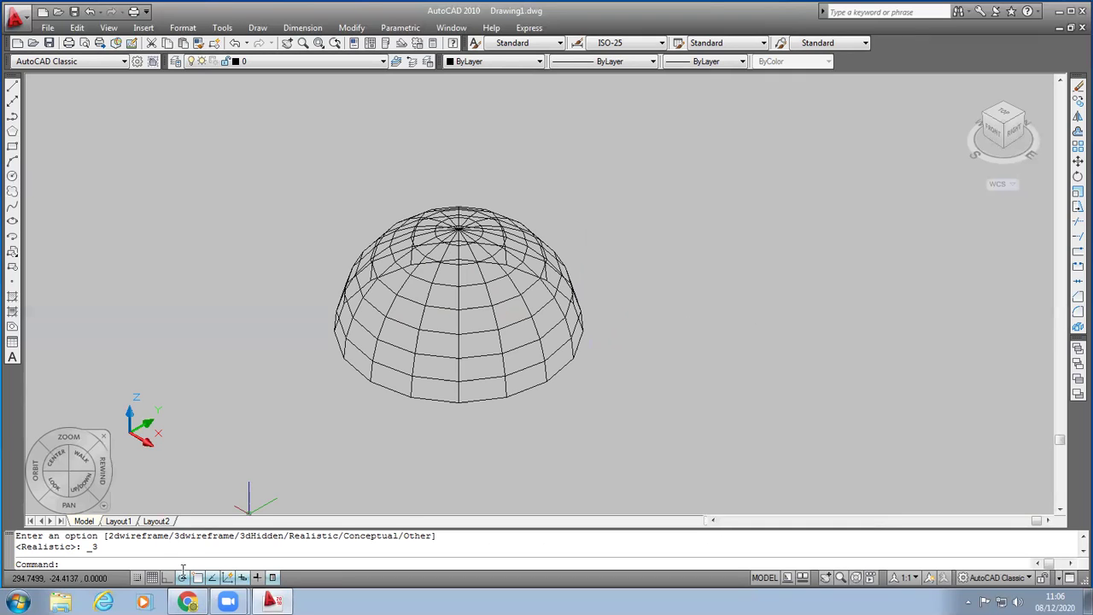
Step: Create a dish with the 3D command in the empty area beside the dome, with radius 50, 16 longitudinal and 8 latitudinal segments
type("3d")
key("Return")
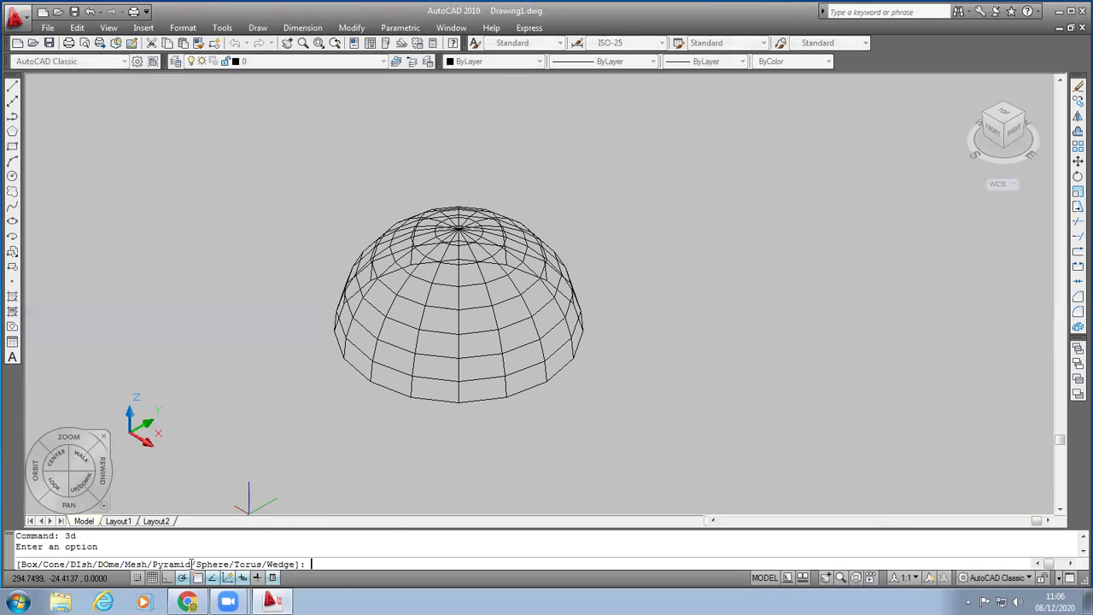
type("dish")
key("Return")
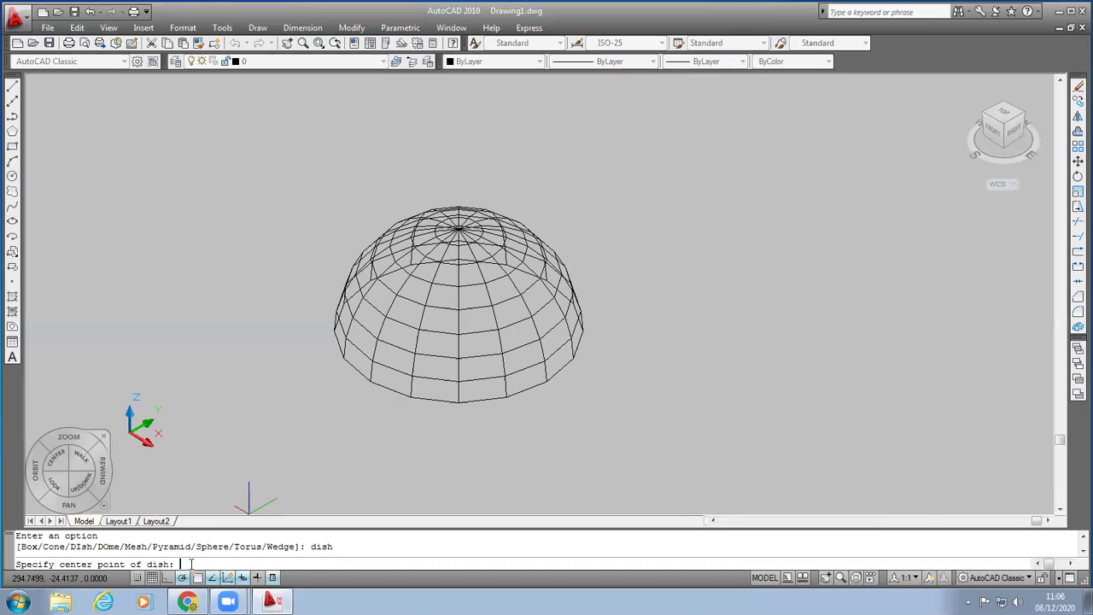
left_click(775, 322)
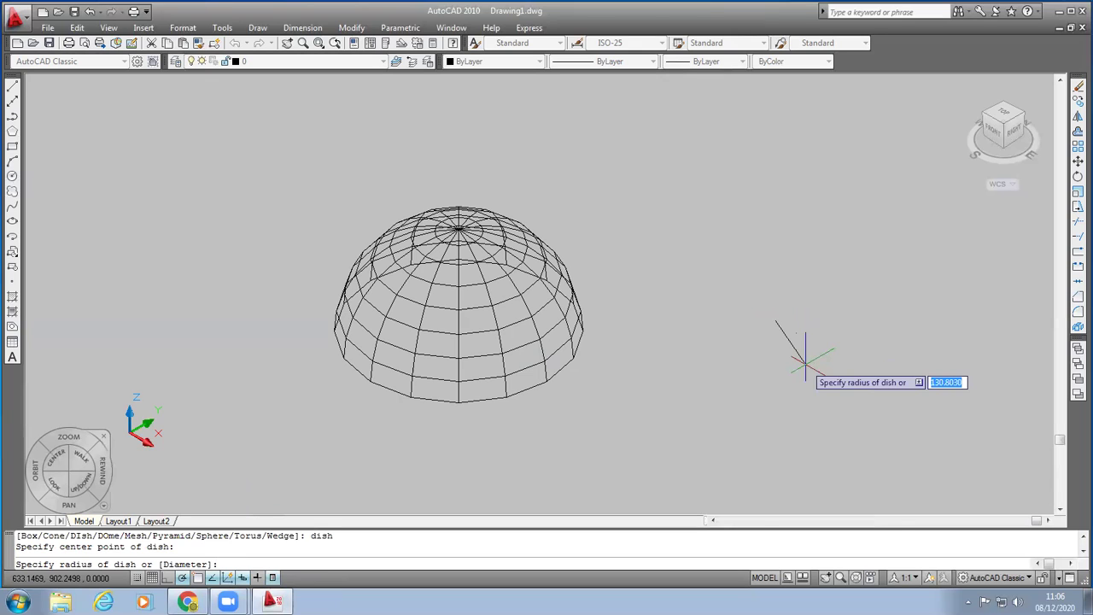
type("50")
key("Return")
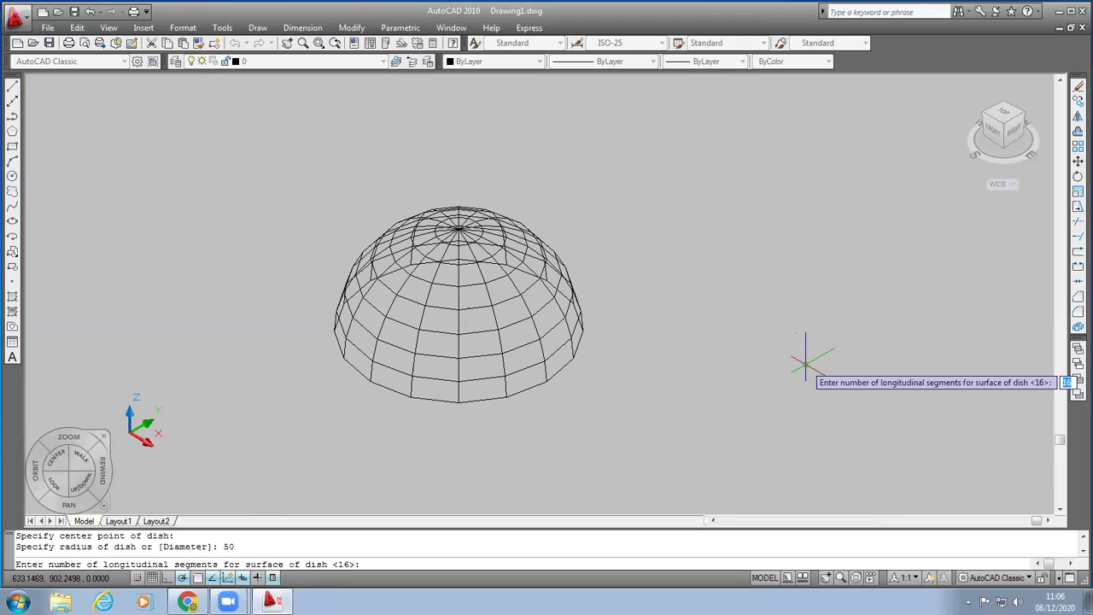
key("Return")
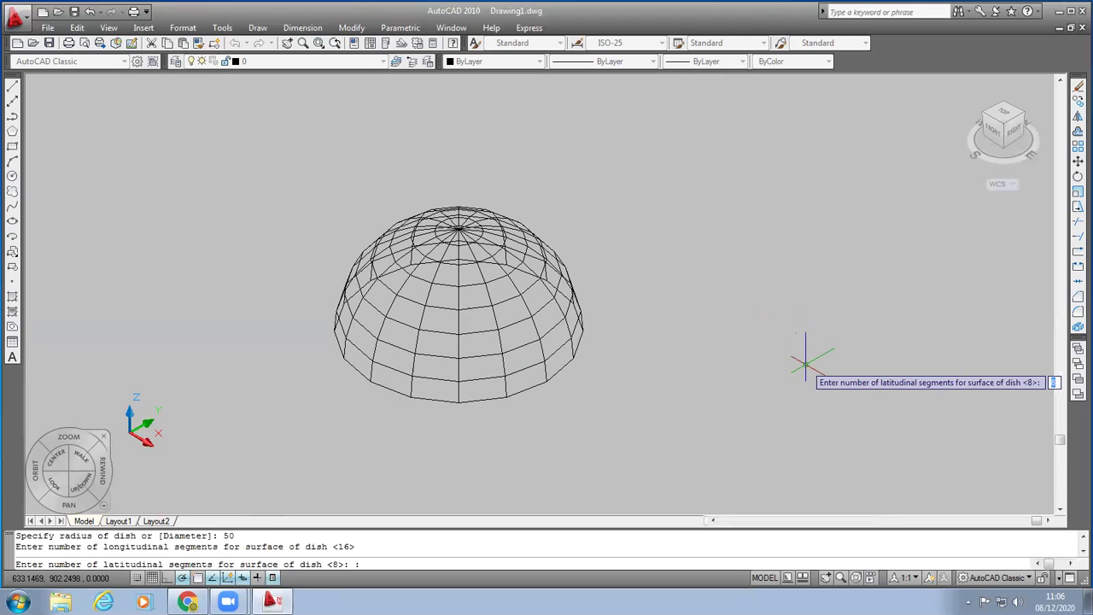
key("Return")
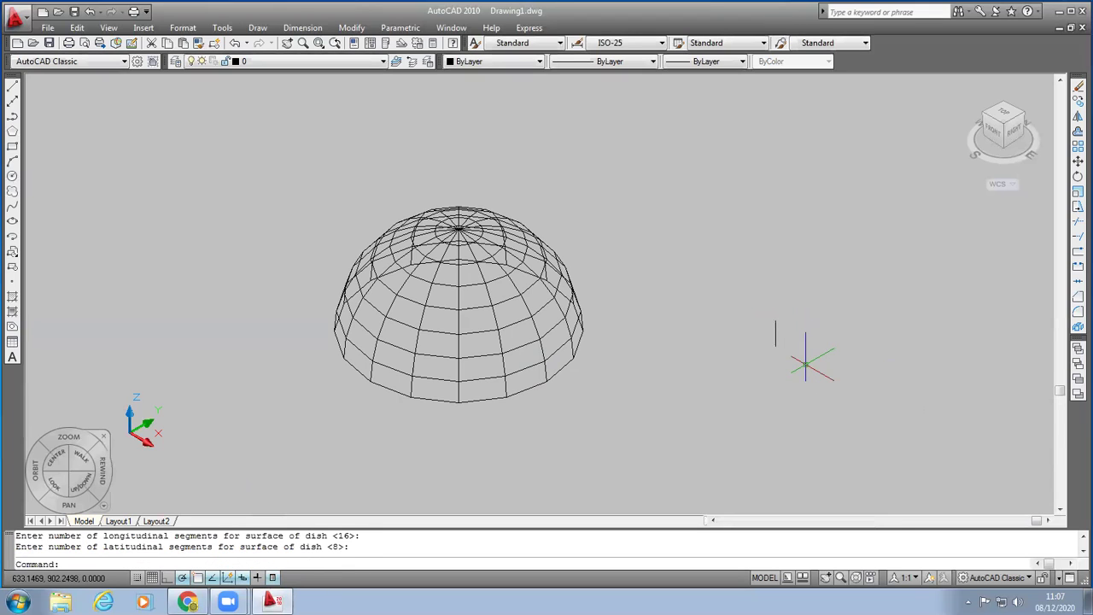
scroll(841, 355, "down", 1)
scroll(844, 354, "up", 3)
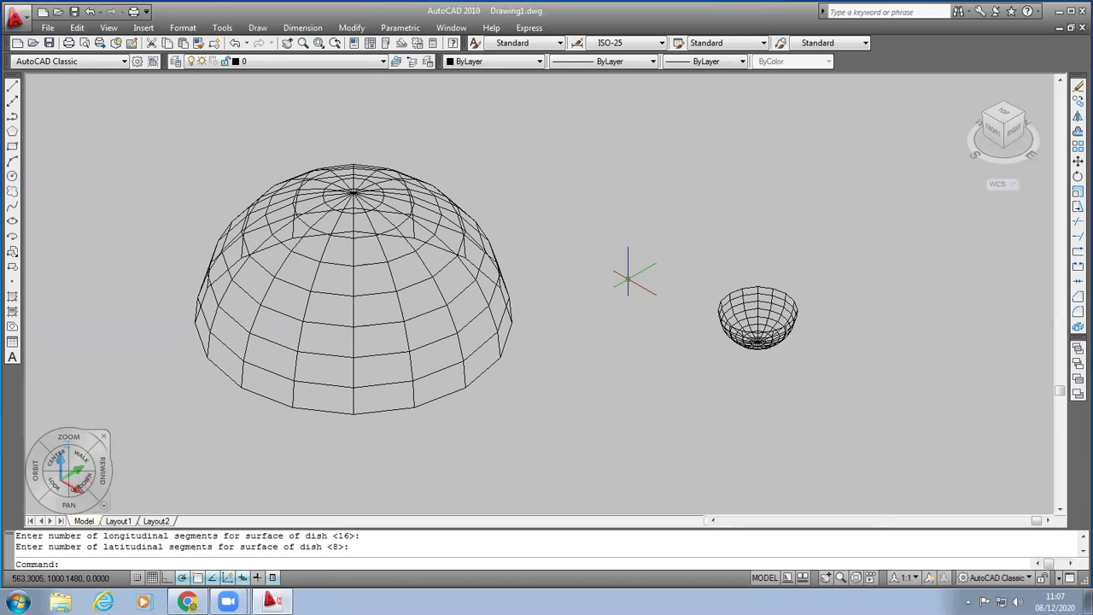
Step: Set the visual style of the dome and dish view to Realistic
left_click(108, 28)
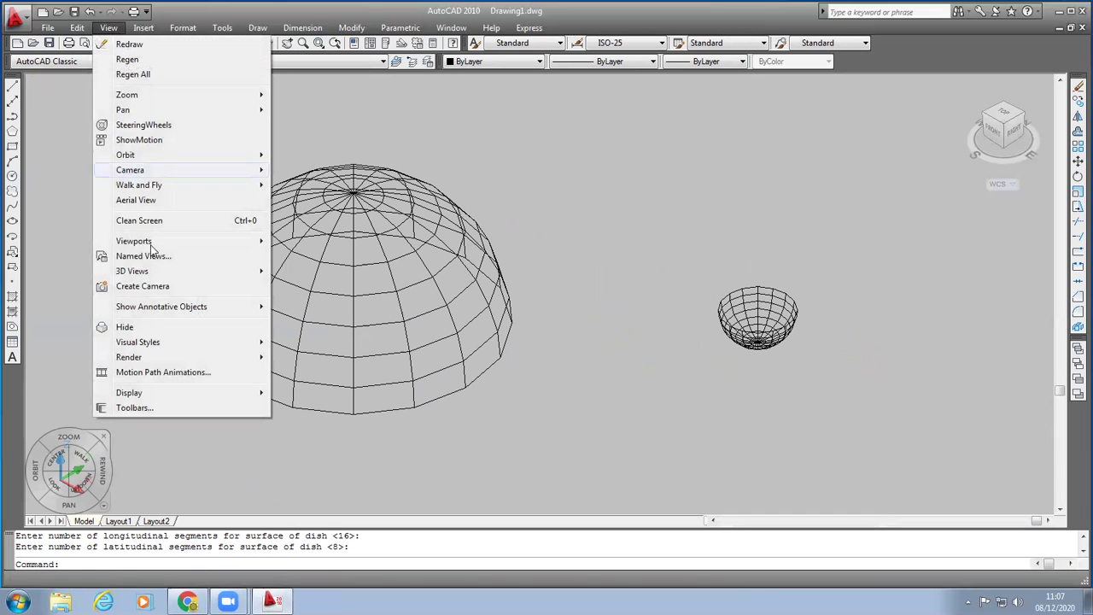
mouse_move(202, 344)
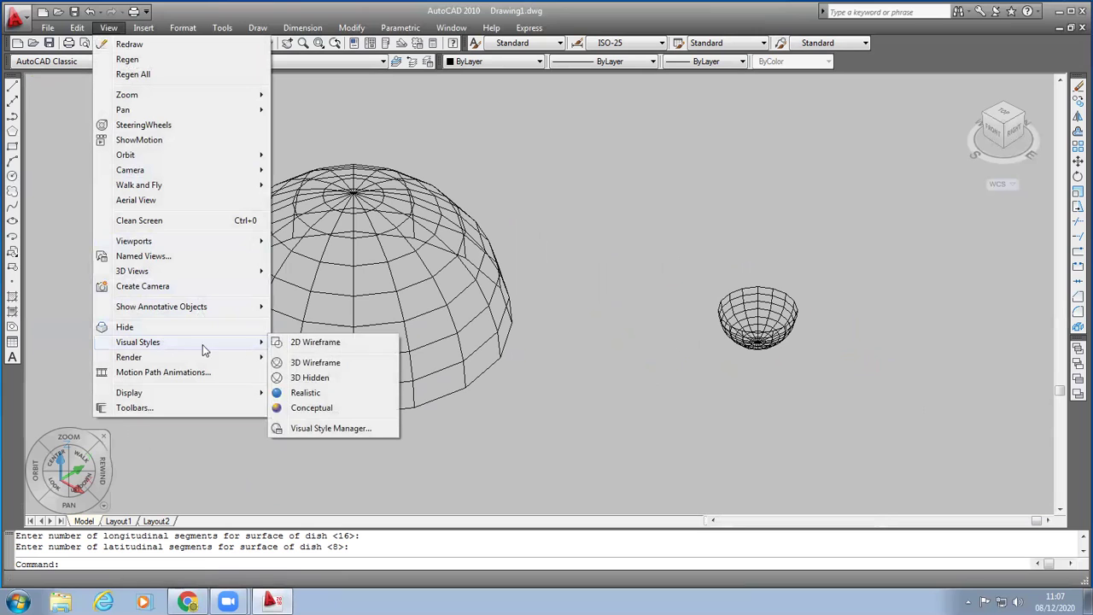
left_click(318, 392)
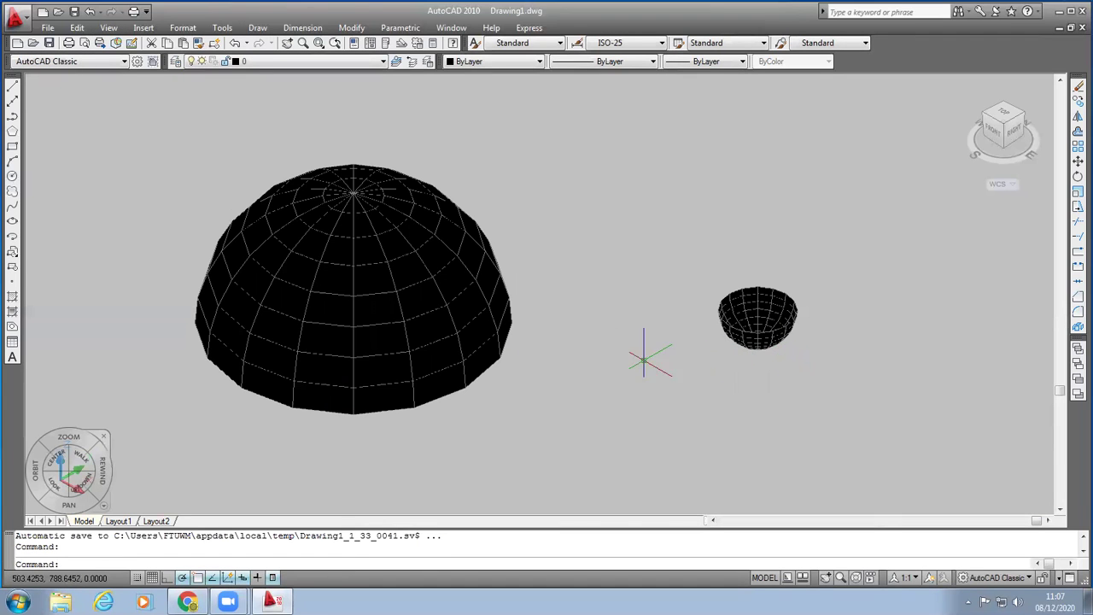
scroll(475, 344, "up", 3)
scroll(474, 345, "down", 4)
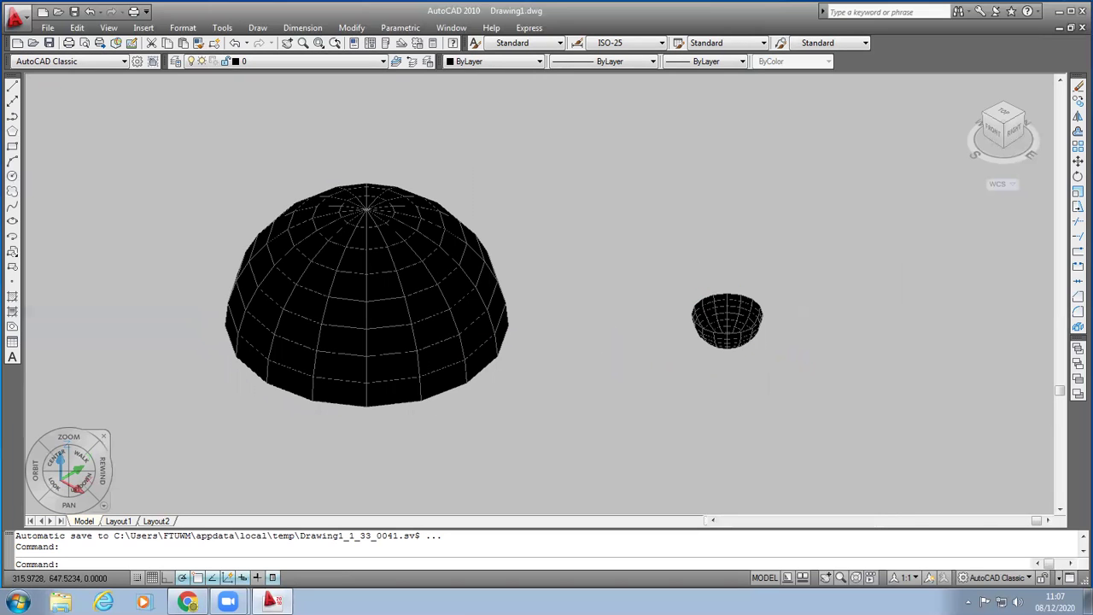
Step: Change the colour of the small dish to Red and clear the selection
left_click(713, 312)
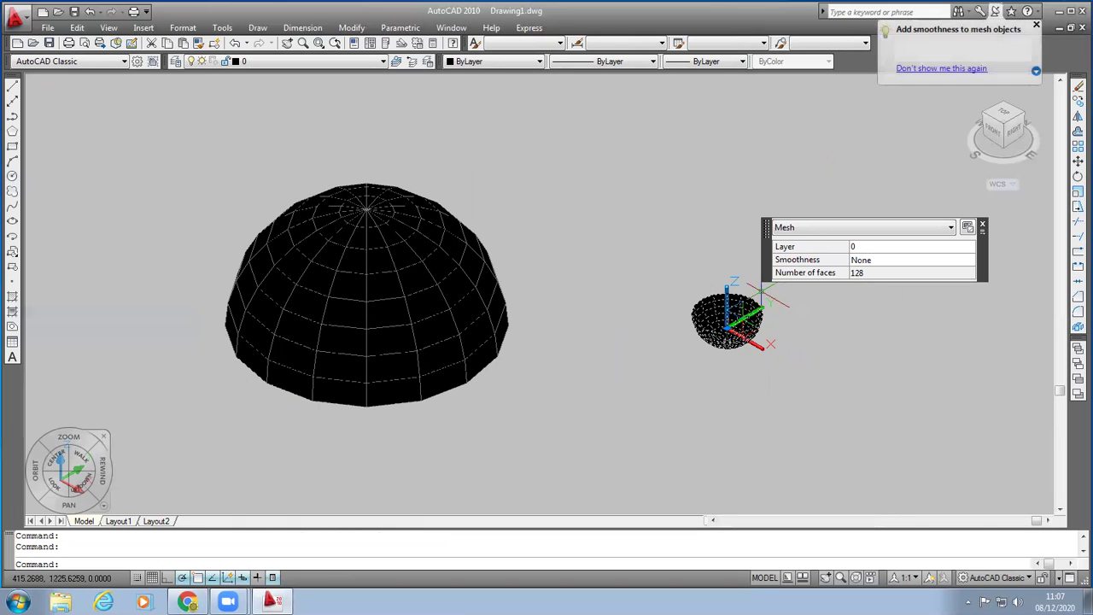
key("Escape")
left_click(725, 318)
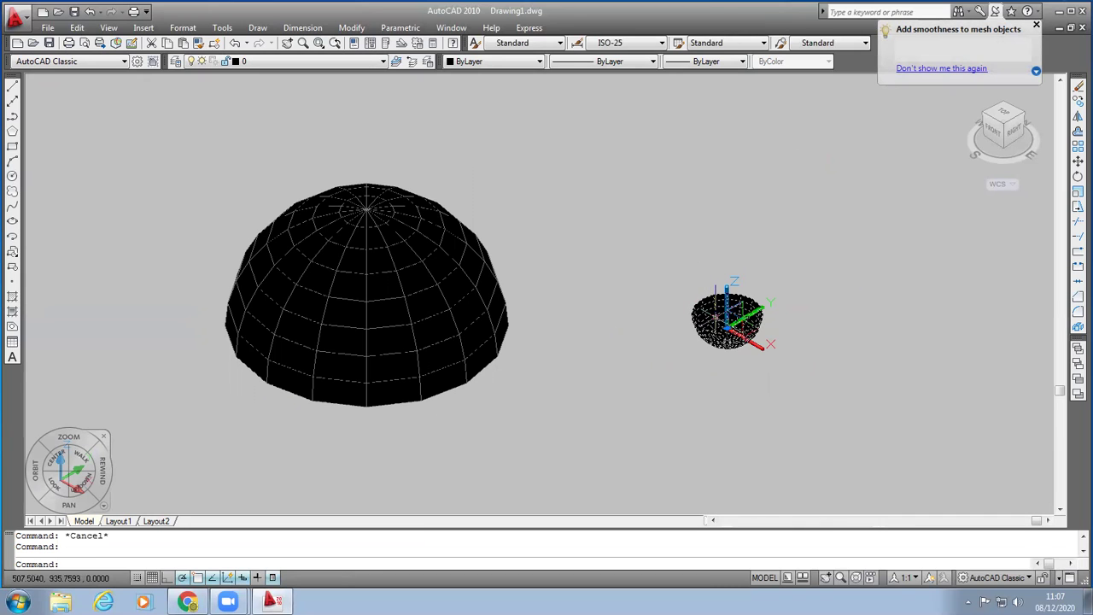
left_click(741, 317)
key("Escape")
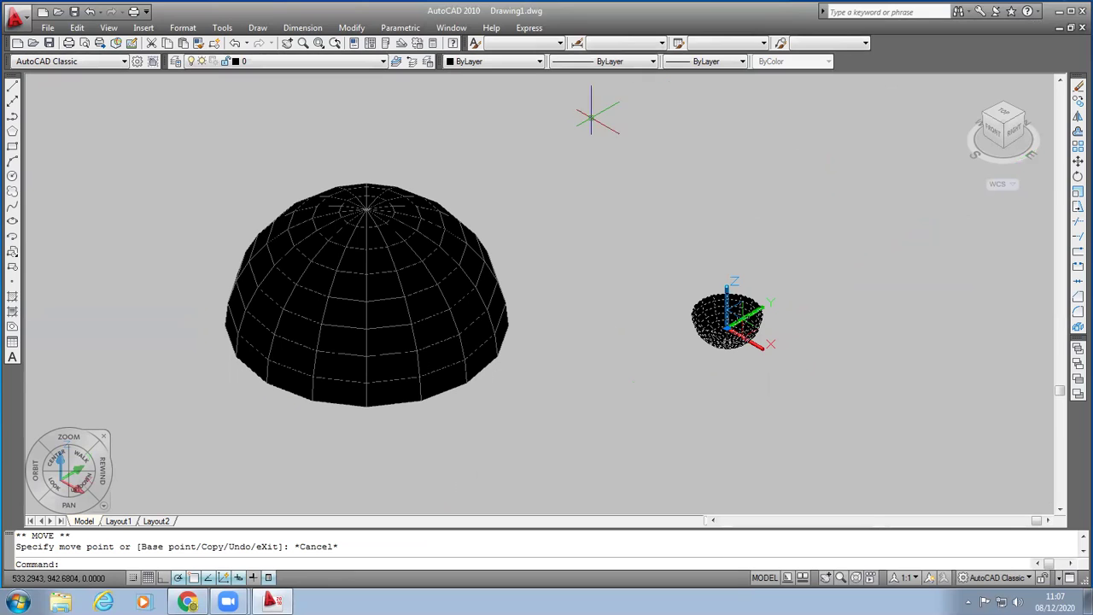
left_click(539, 62)
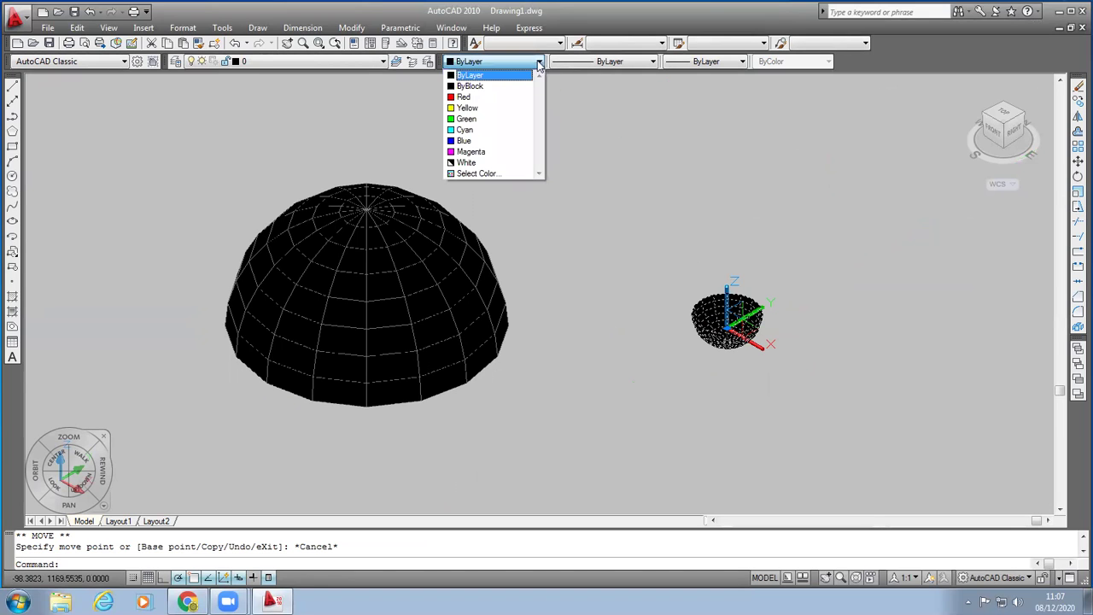
left_click(507, 97)
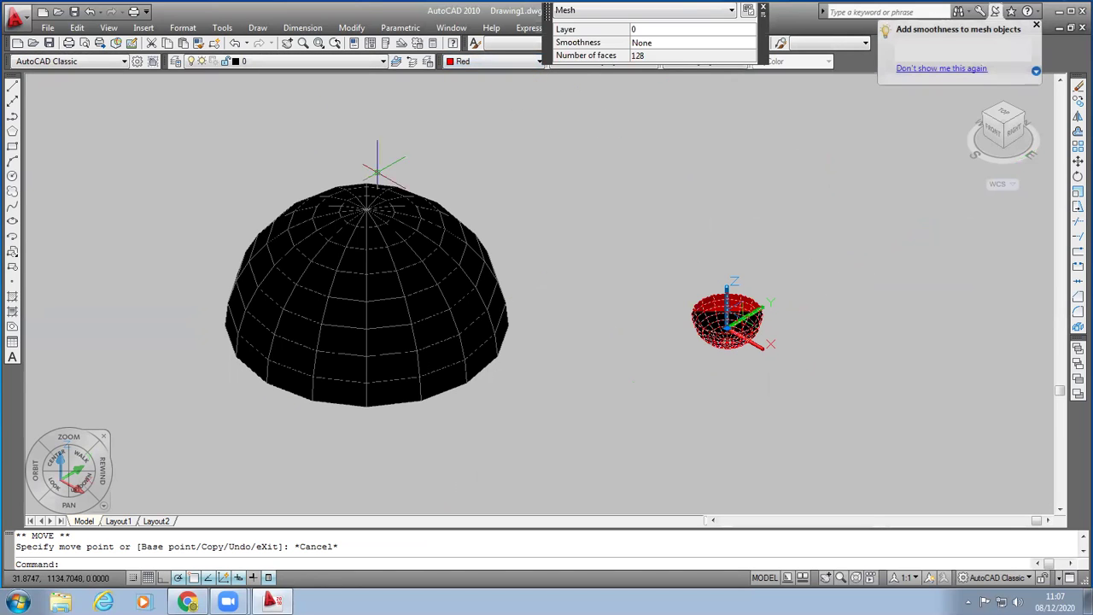
key("Escape")
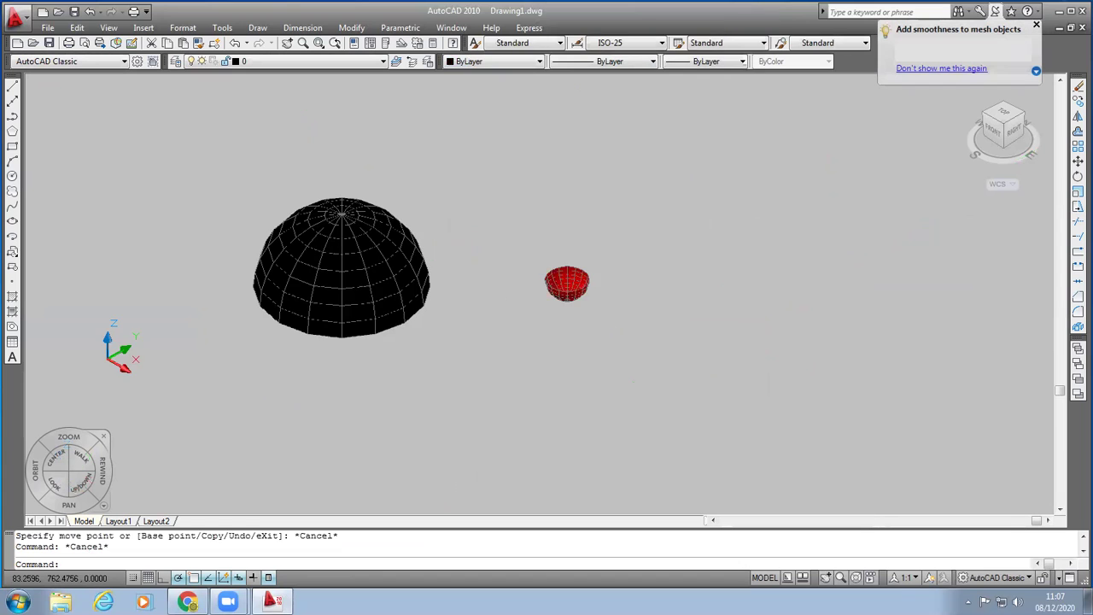
scroll(613, 279, "up", 3)
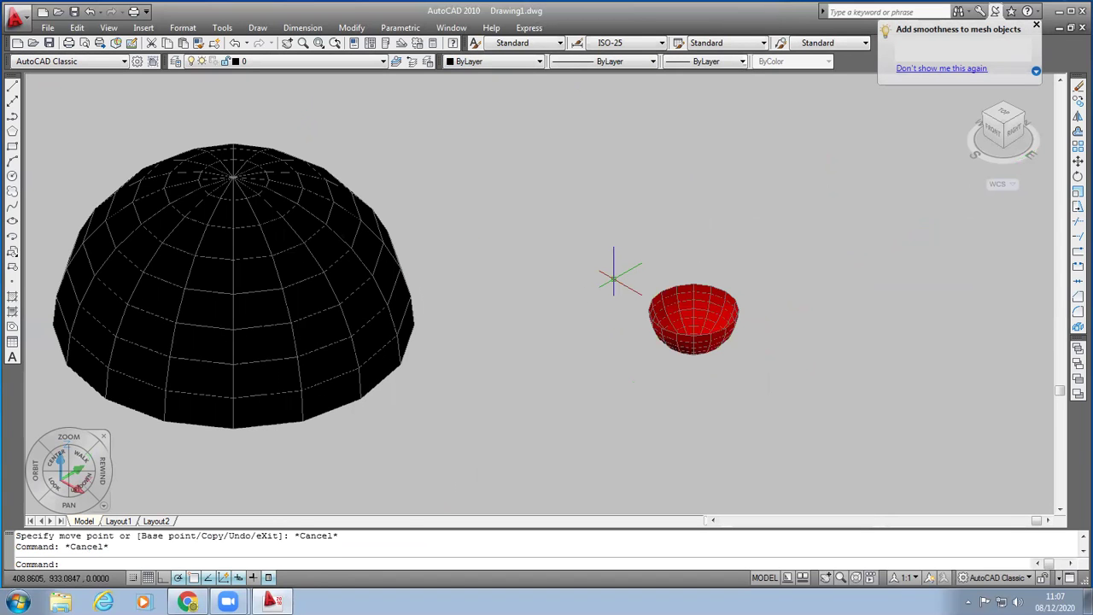
Step: Turn the view to the top-front edge and erase the black dome and the red dish together with a selection window
left_click(1012, 130)
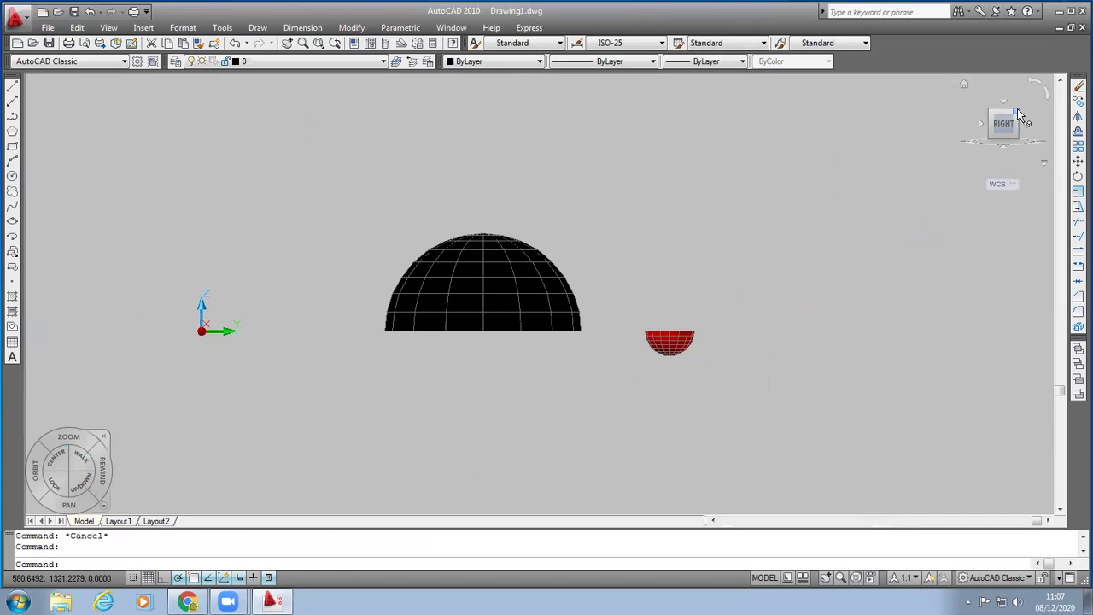
left_click(1017, 109)
left_click(1017, 109)
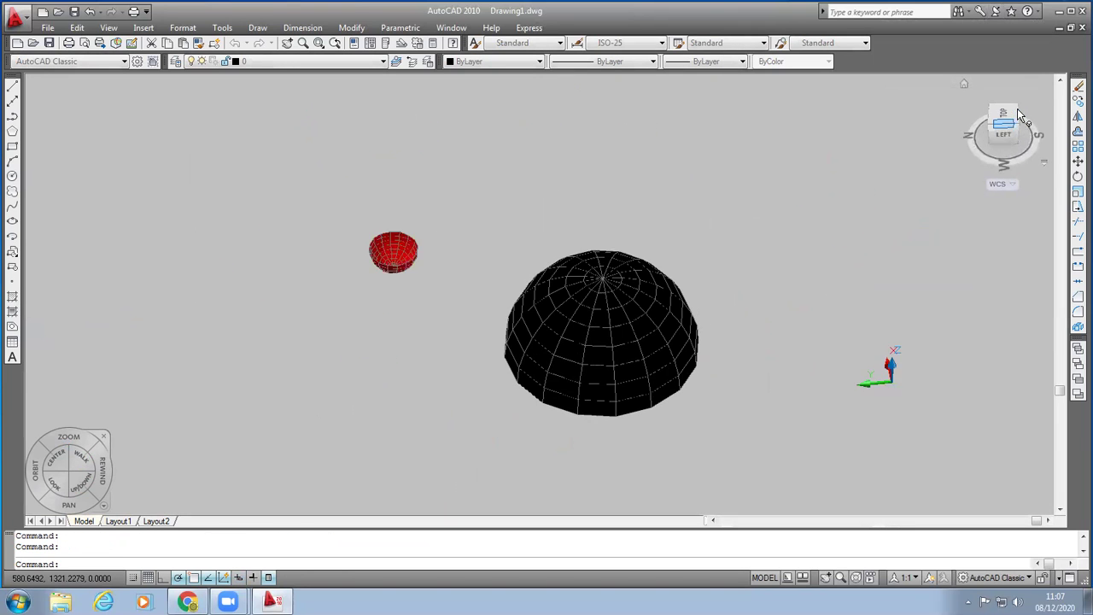
left_click(1017, 110)
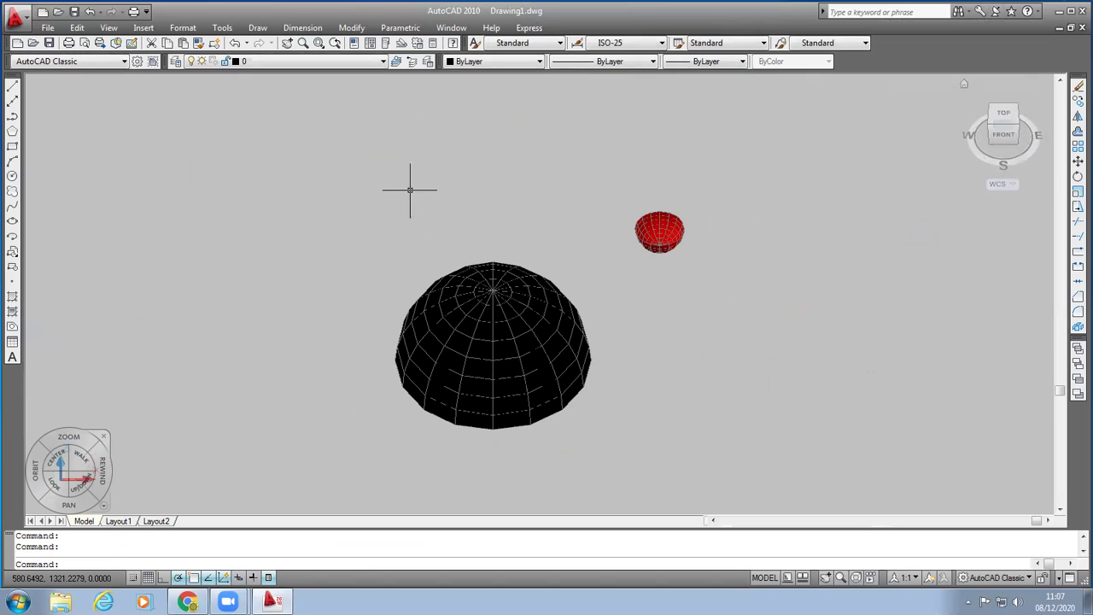
left_click(366, 159)
left_click(786, 473)
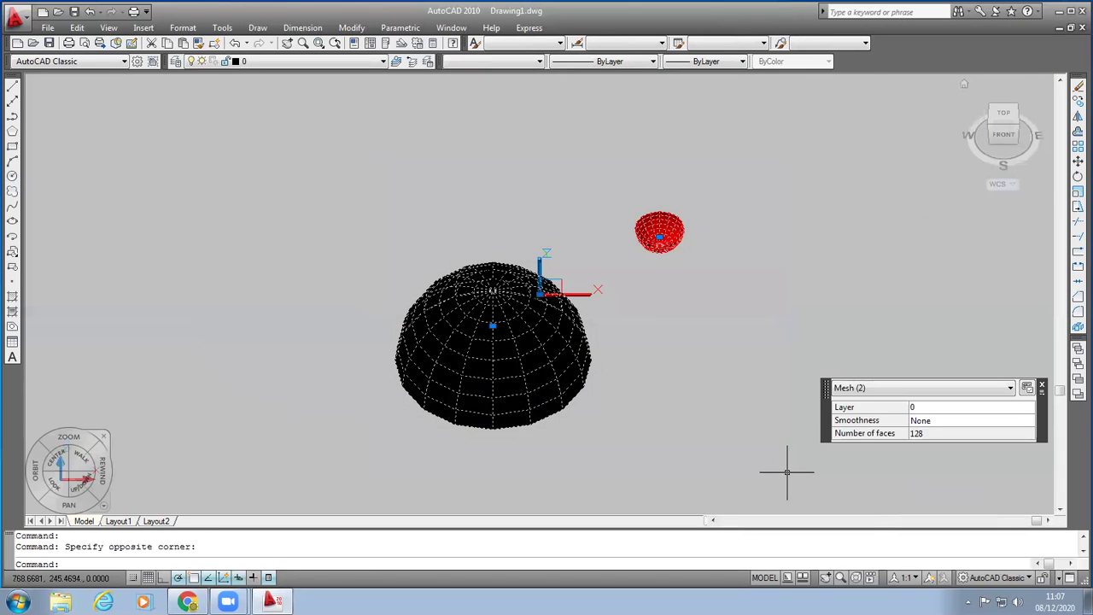
key("Delete")
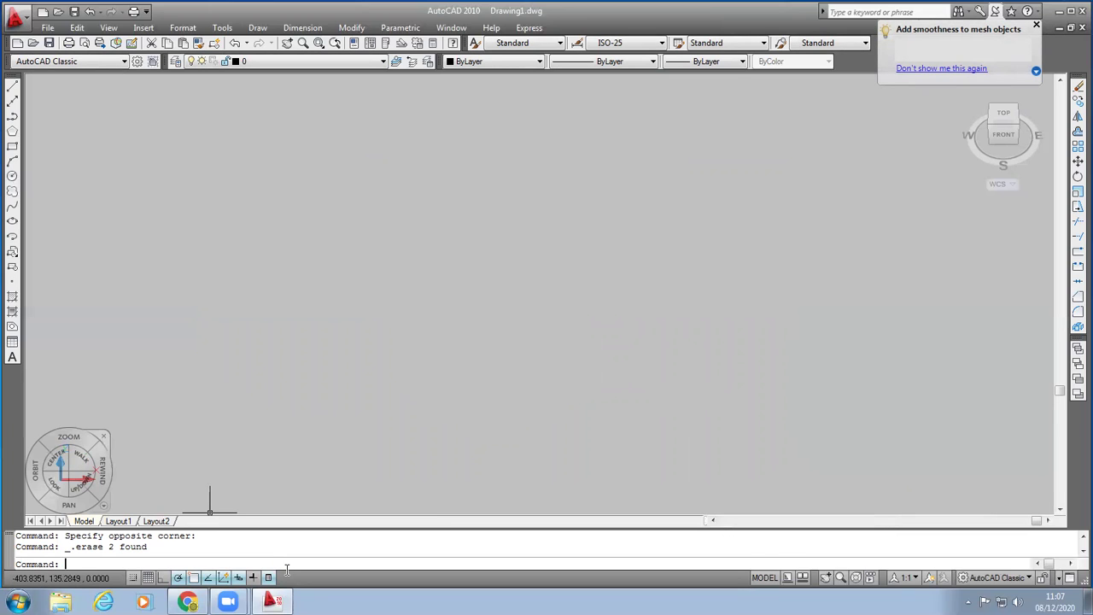
Step: Create a torus in the empty drawing area with the Torus command, with radius 100 and tube radius 20
type("torus")
key("Return")
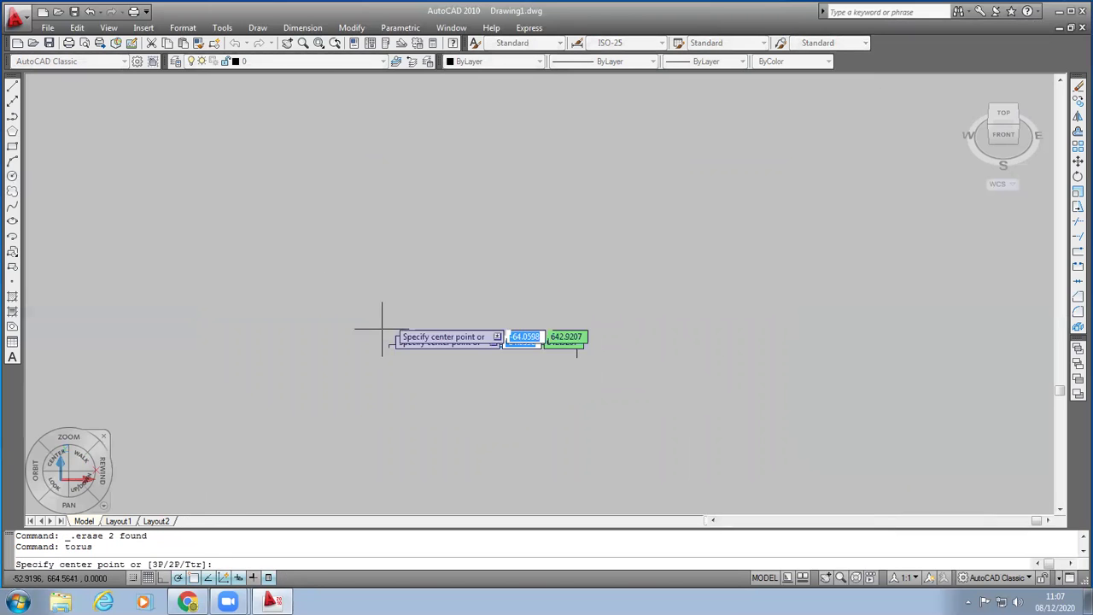
left_click(311, 280)
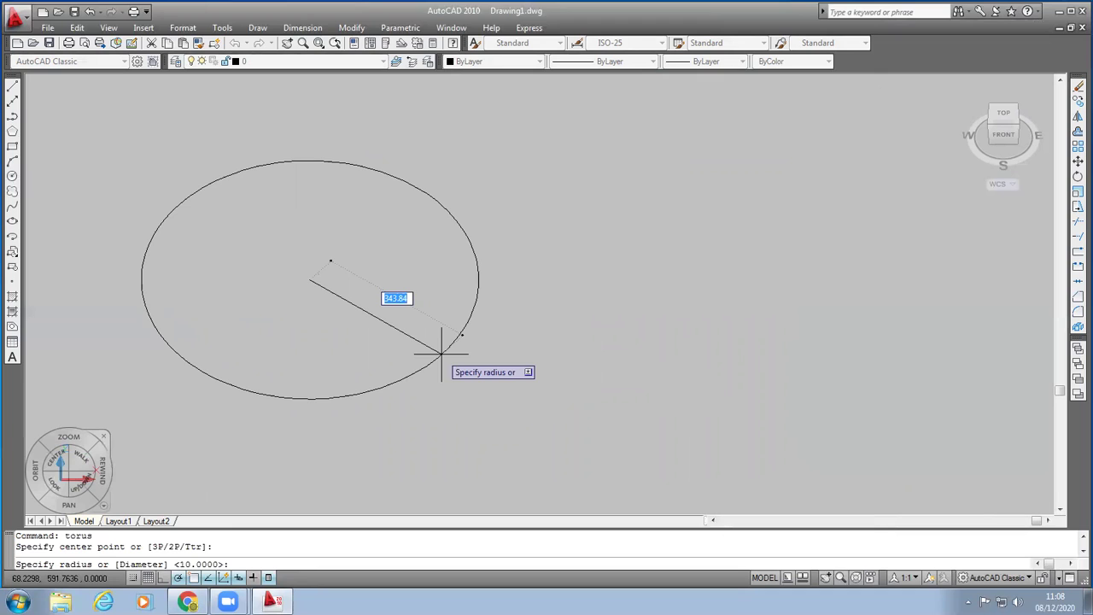
type("100")
key("Return")
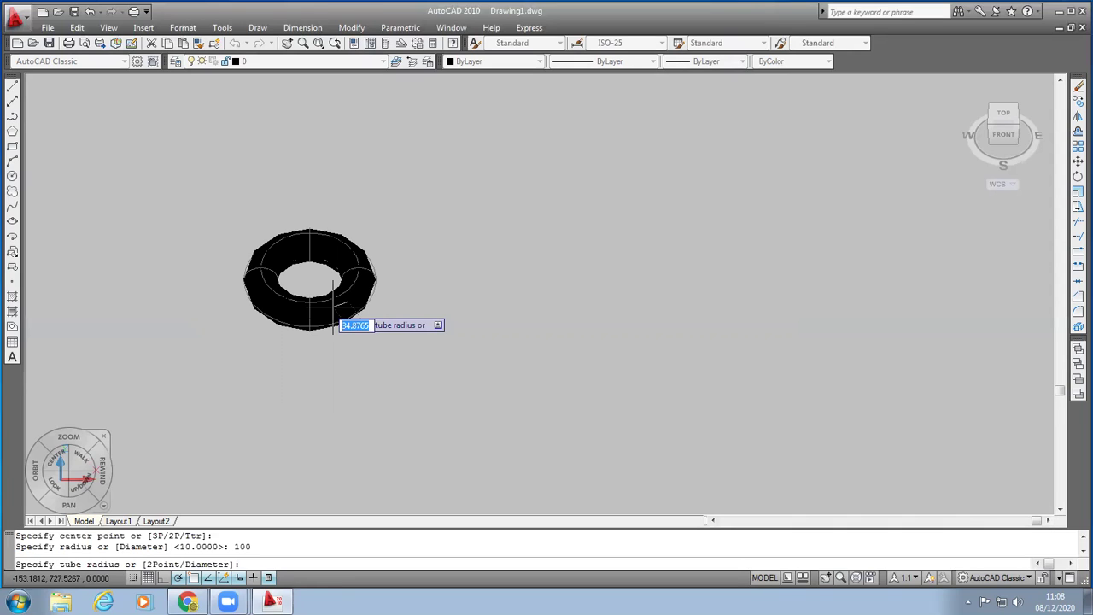
type("20")
key("Return")
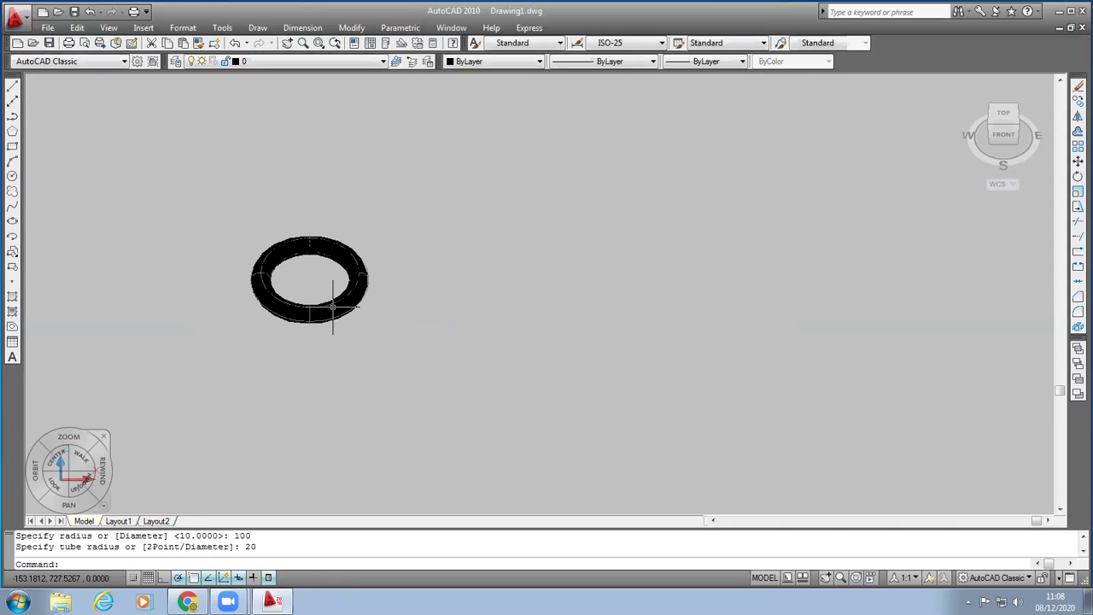
scroll(378, 302, "up", 3)
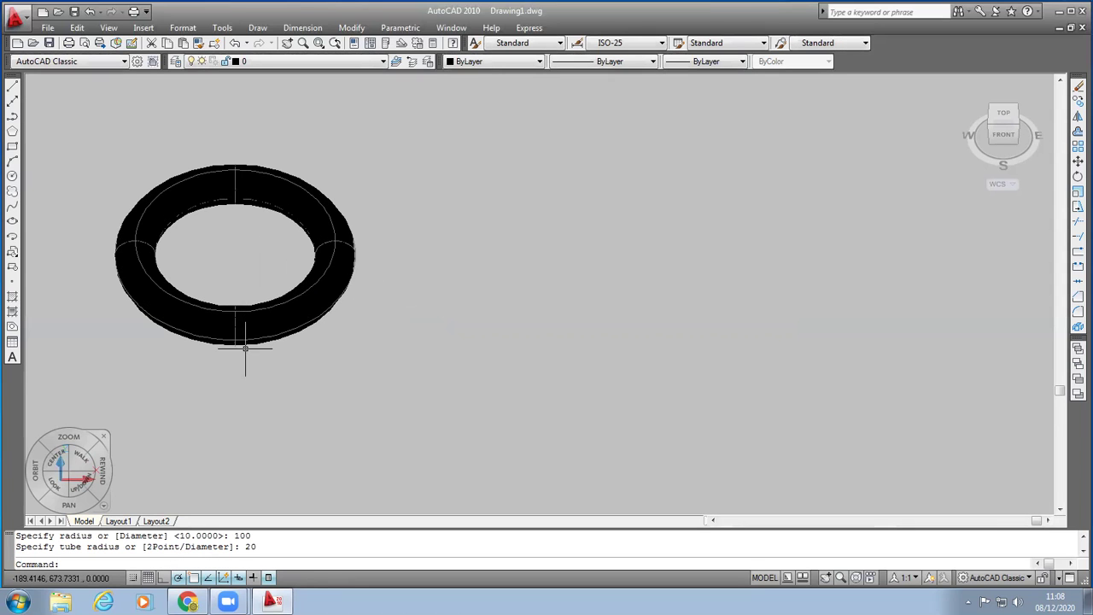
scroll(203, 314, "down", 4)
scroll(82, 306, "up", 3)
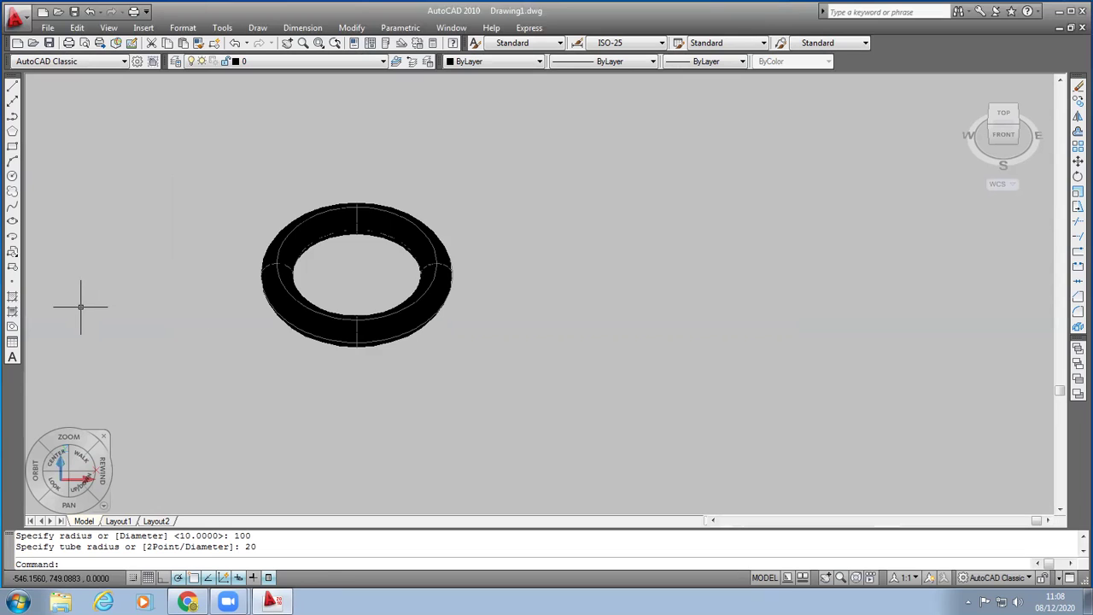